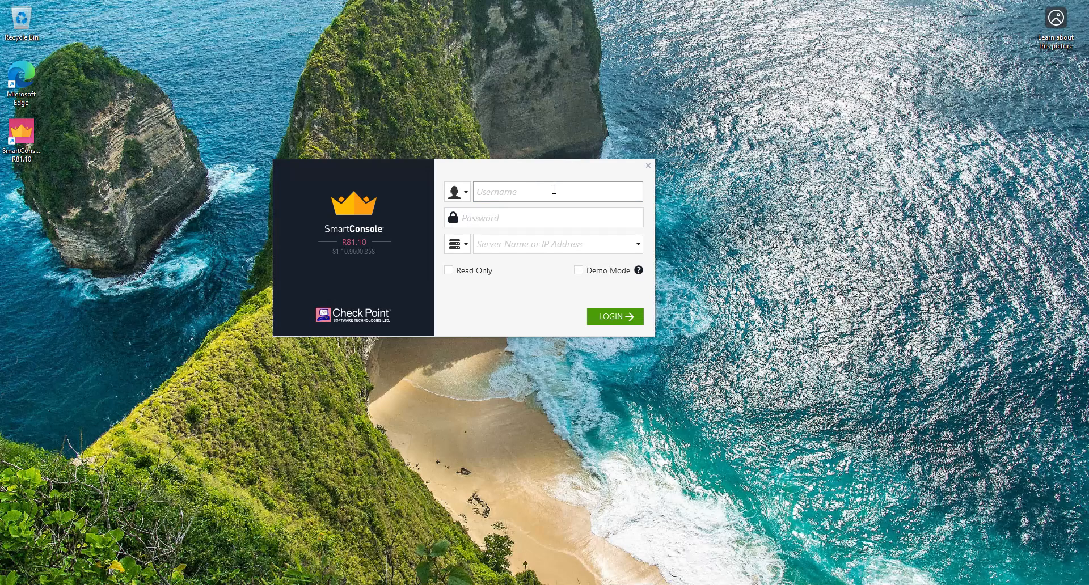
# - Fill the login form with the administrator username, password and server 192.168.178.150
pyautogui.press('Tab')
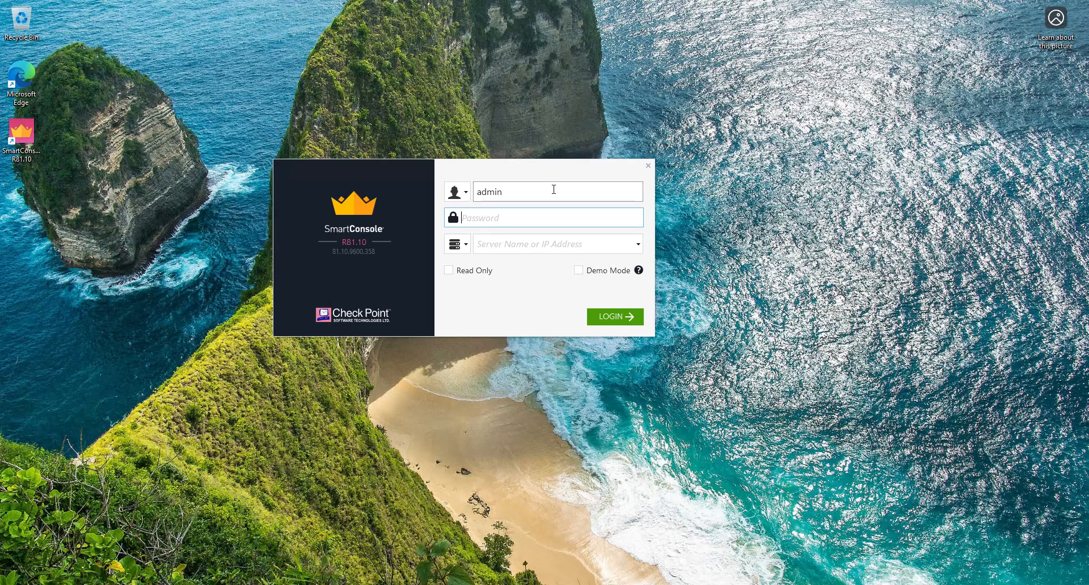
pyautogui.press('Tab')
pyautogui.press('Tab')
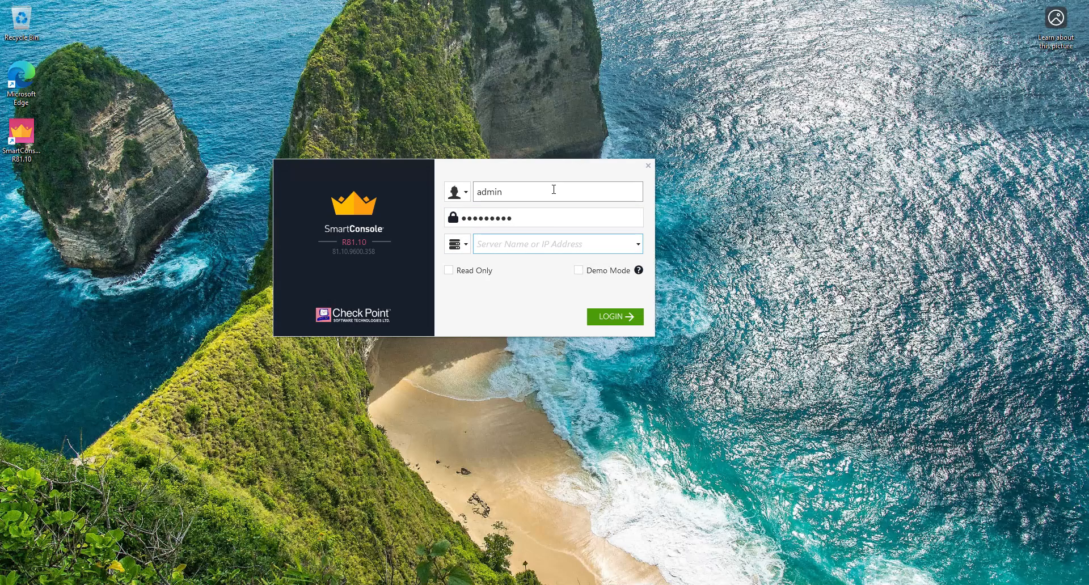
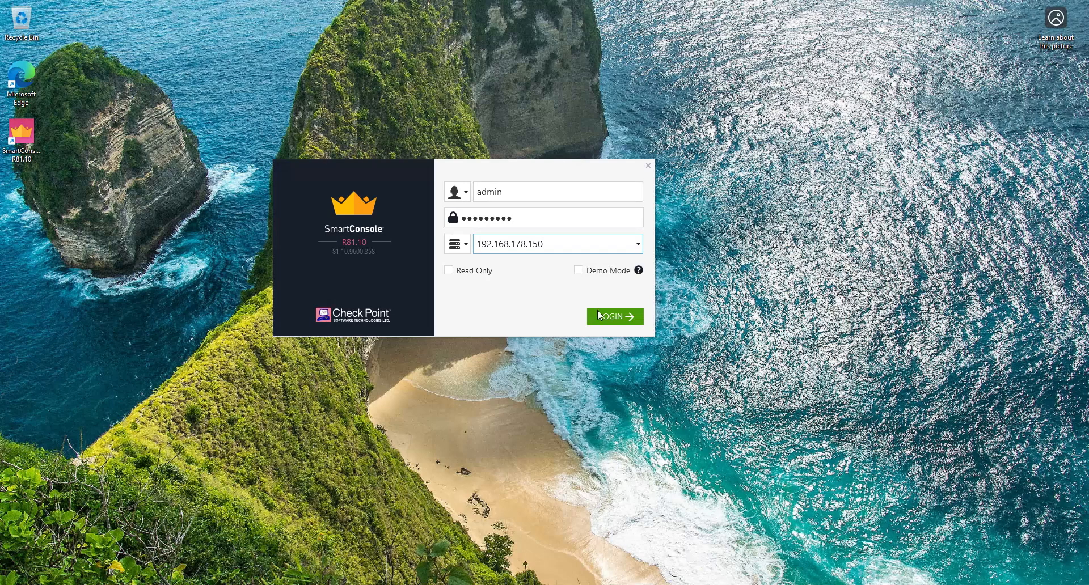
# - Log in, compare the 192.168.178.150 server fingerprint, and accept the first connection
pyautogui.click(629, 319)
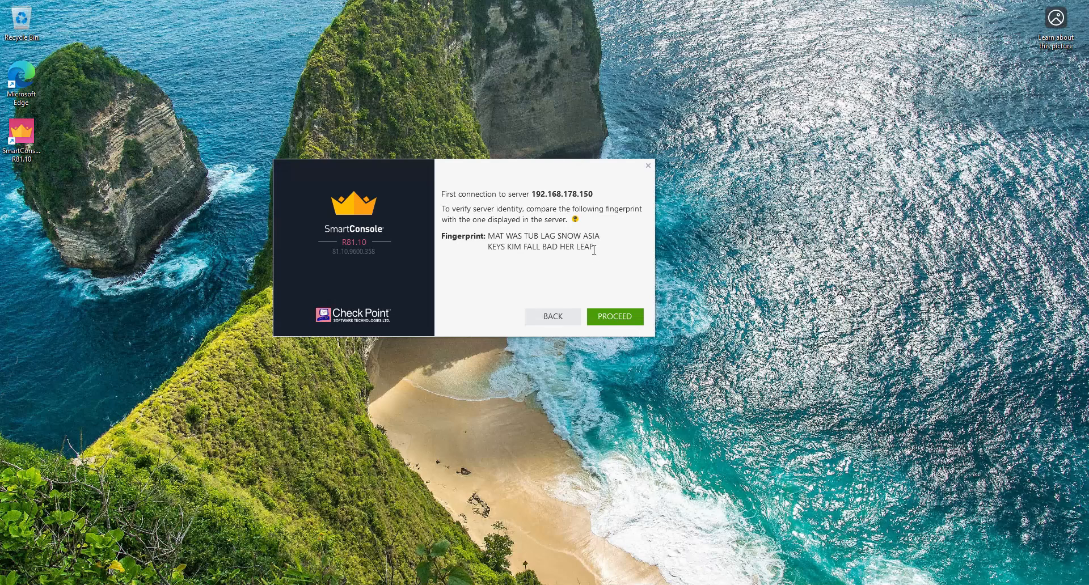
pyautogui.moveTo(593, 249); pyautogui.dragTo(492, 234)
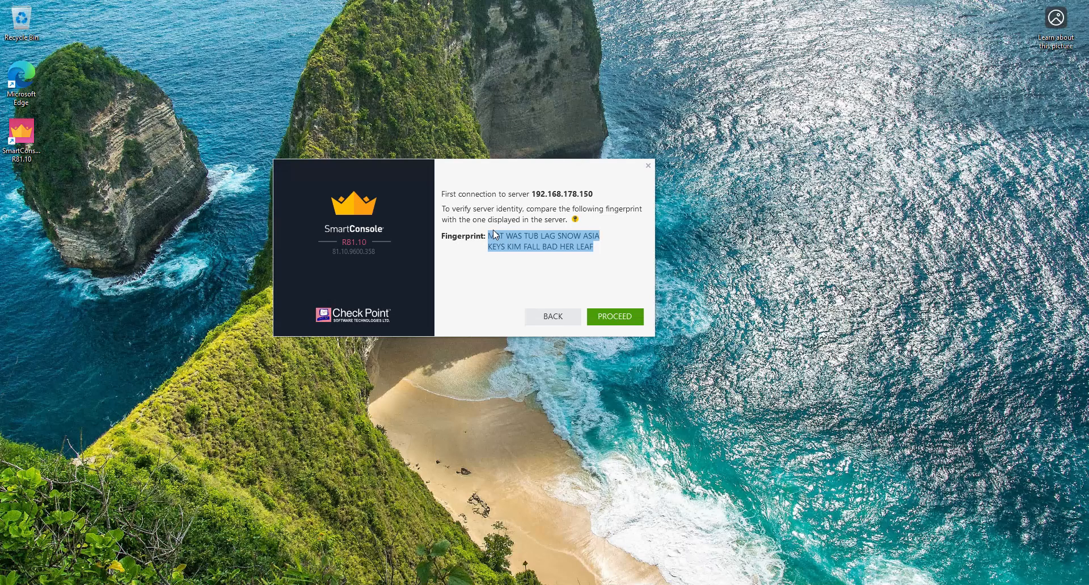
pyautogui.click(566, 246)
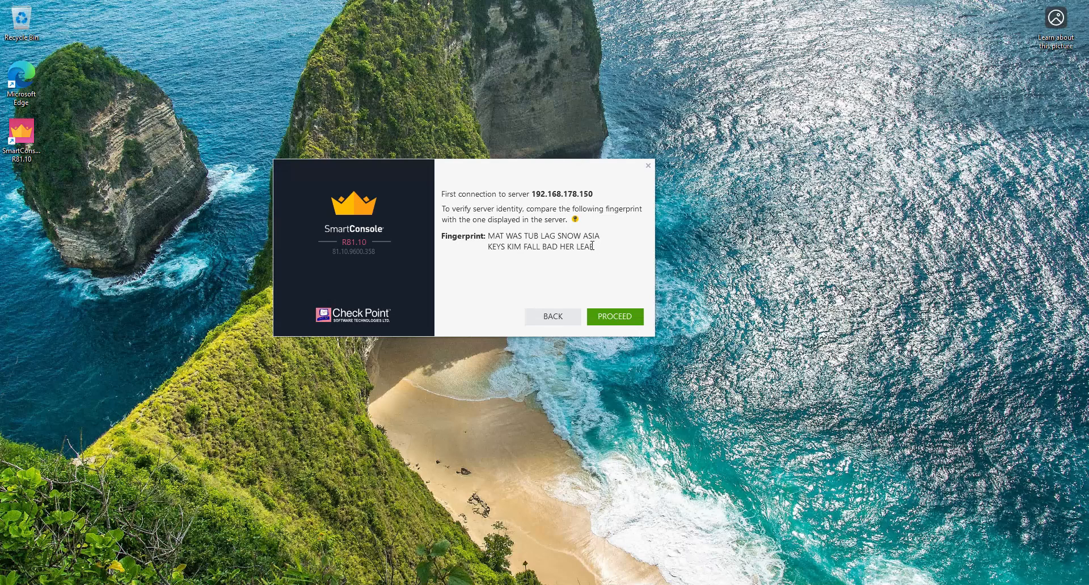
pyautogui.moveTo(592, 245); pyautogui.dragTo(480, 234)
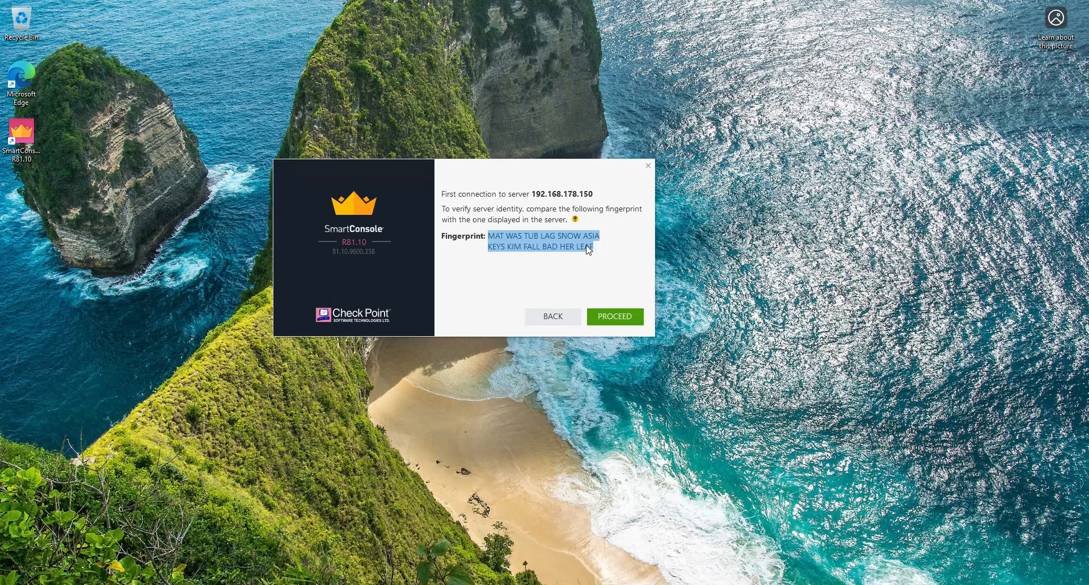
pyautogui.click(539, 248)
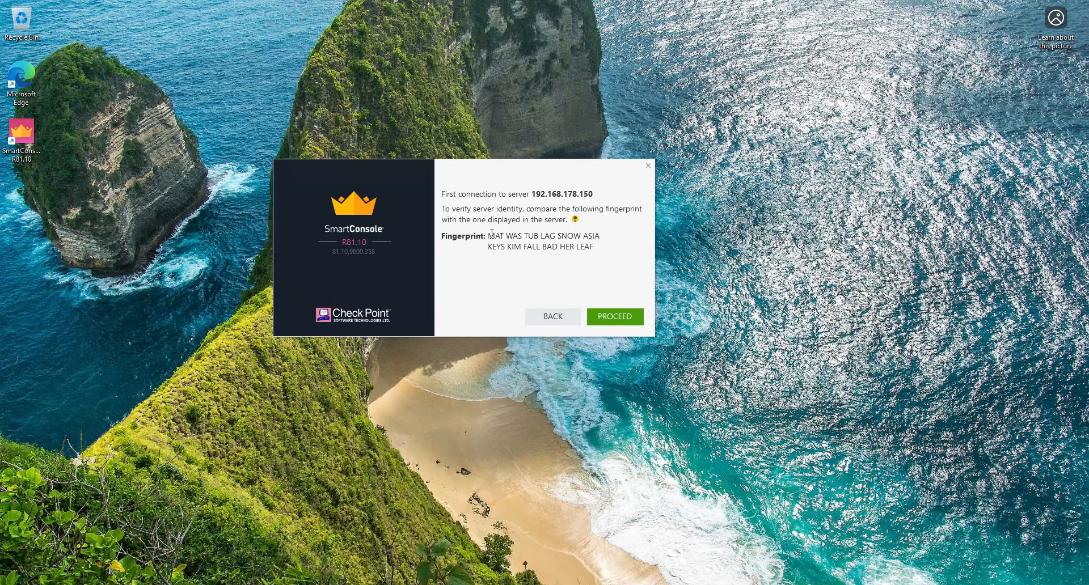
pyautogui.moveTo(490, 236); pyautogui.dragTo(613, 249)
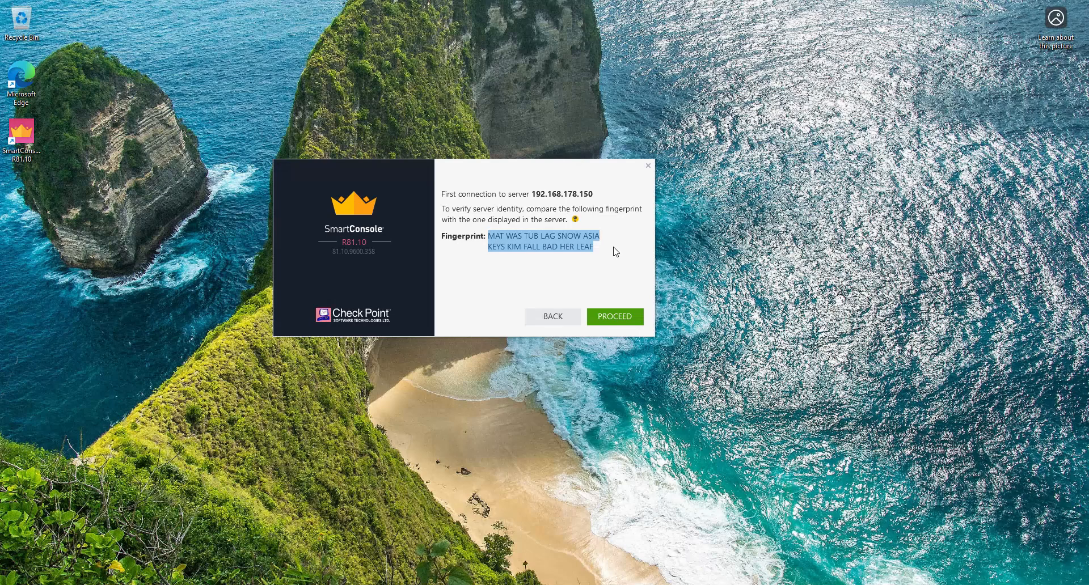
pyautogui.click(620, 313)
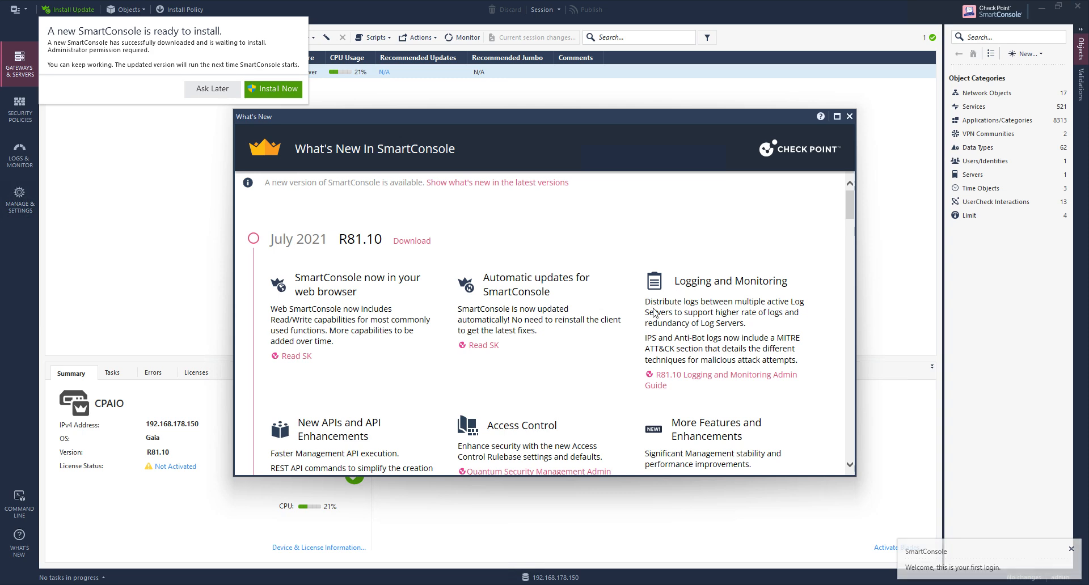
# - Scroll through the What's New window, then close it to show the CPAIO gateway list
pyautogui.scroll(-3, 680, 309)
pyautogui.scroll(-10, 681, 313)
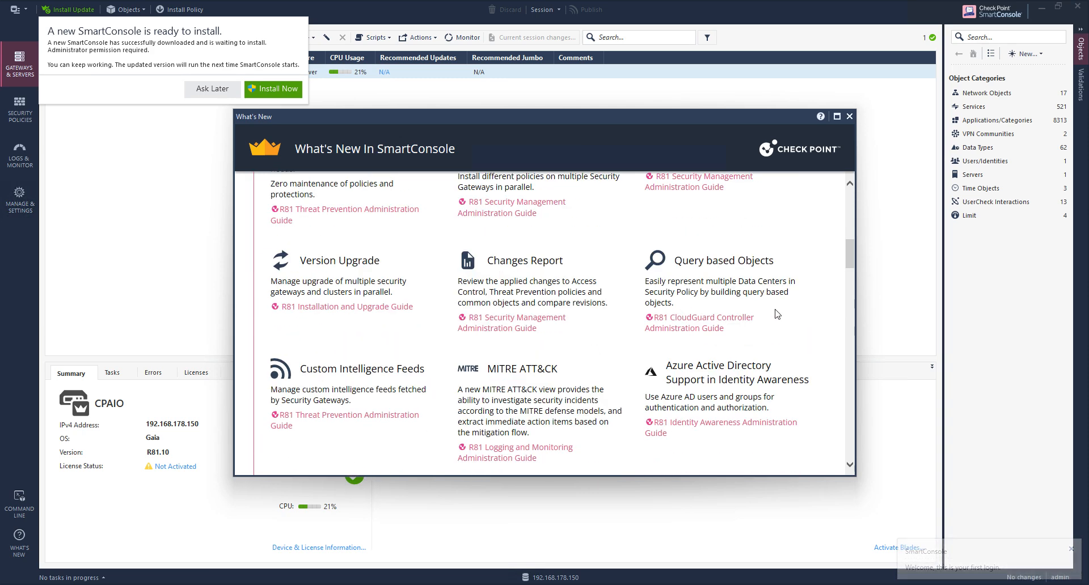
pyautogui.scroll(-4, 777, 314)
pyautogui.moveTo(850, 280); pyautogui.dragTo(822, 197)
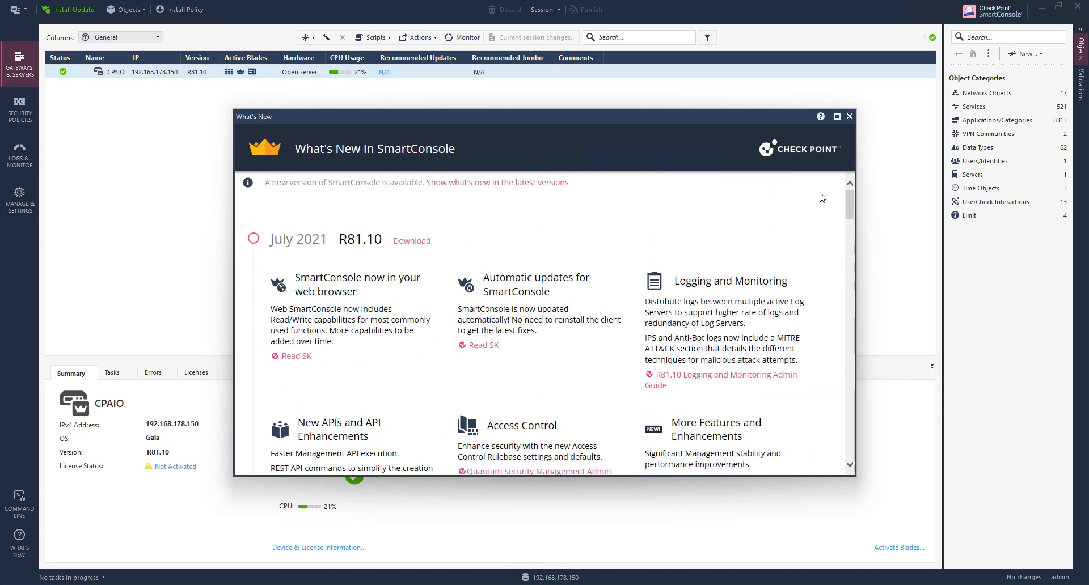
pyautogui.click(849, 118)
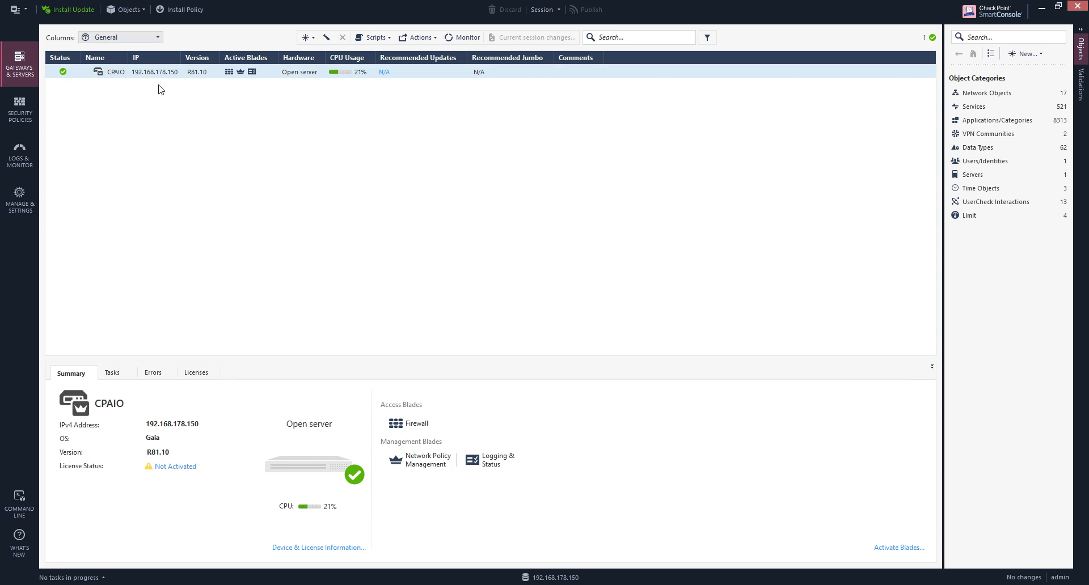
# - Open CPAIO's properties and check IPv4 192.168.178.150 and the Trust established status
pyautogui.doubleClick(120, 74)
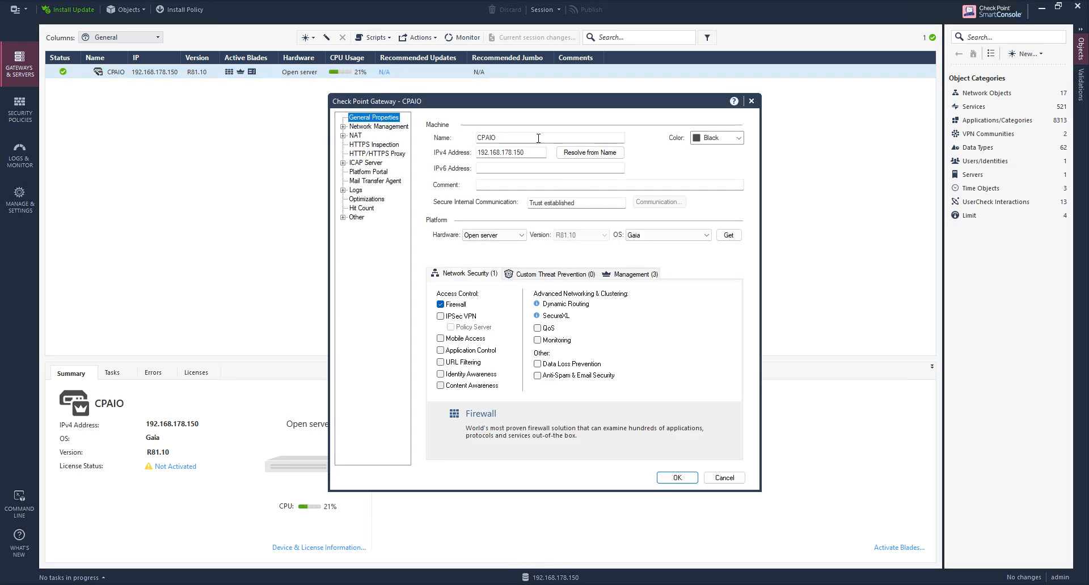
pyautogui.click(527, 154)
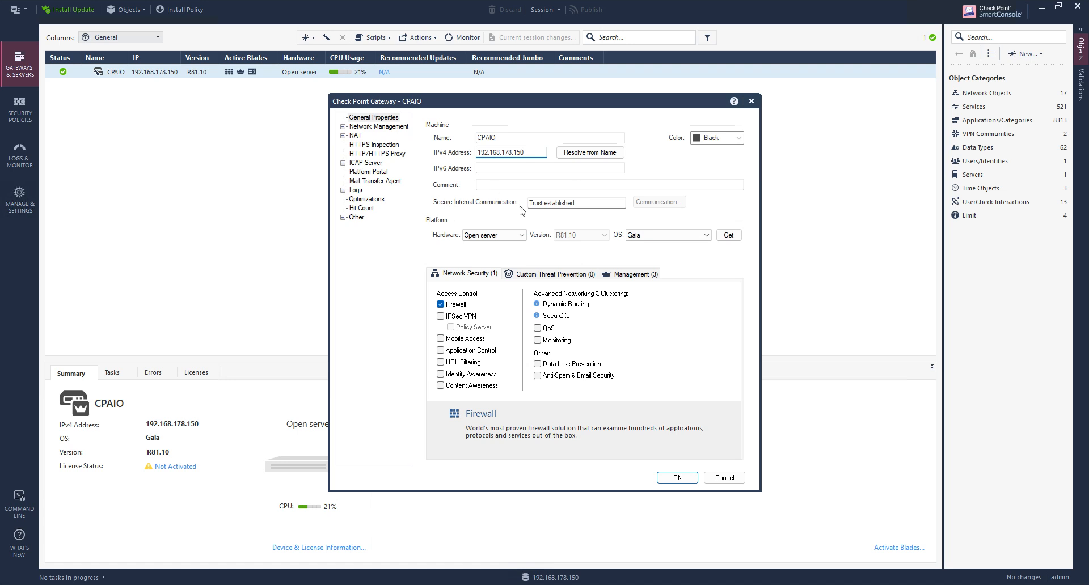
pyautogui.moveTo(597, 205); pyautogui.dragTo(512, 198)
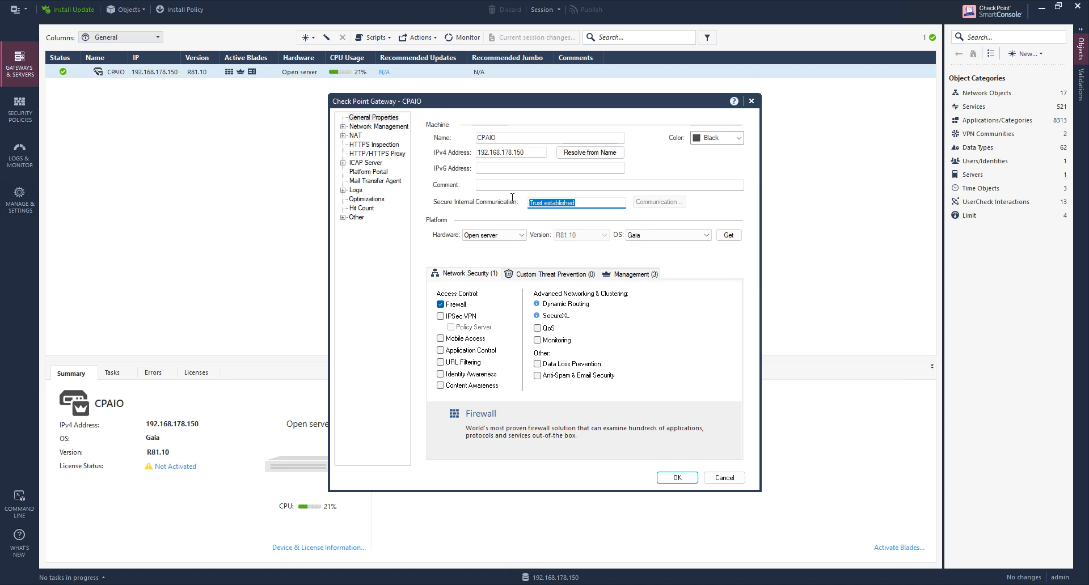
pyautogui.click(577, 203)
pyautogui.moveTo(595, 204); pyautogui.dragTo(518, 203)
# - Show CPAIO's Management blades: Network Policy Management and Logging & Status enabled, SmartEvent off
pyautogui.click(636, 275)
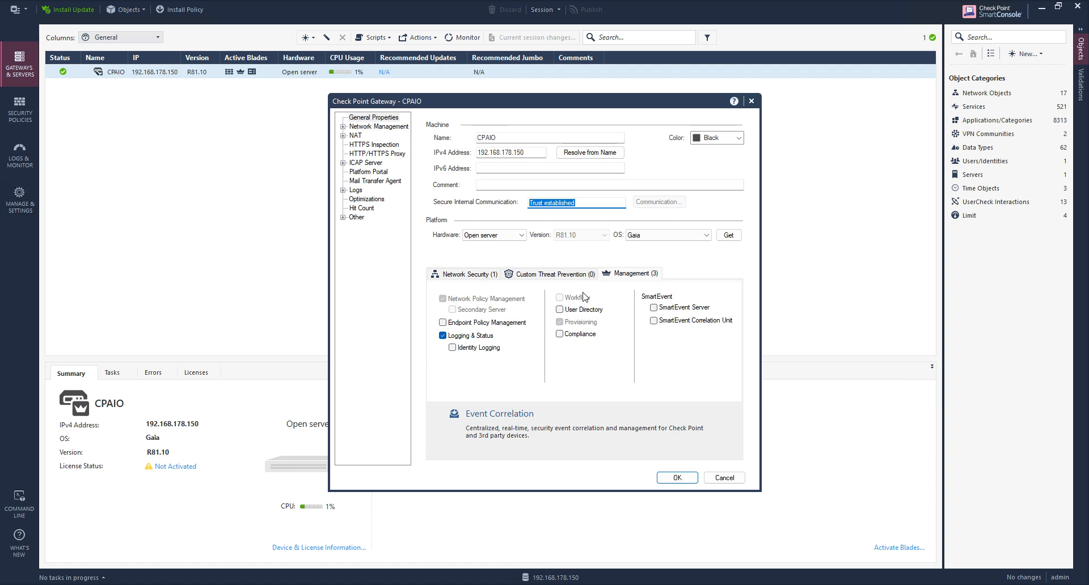
pyautogui.moveTo(507, 301)
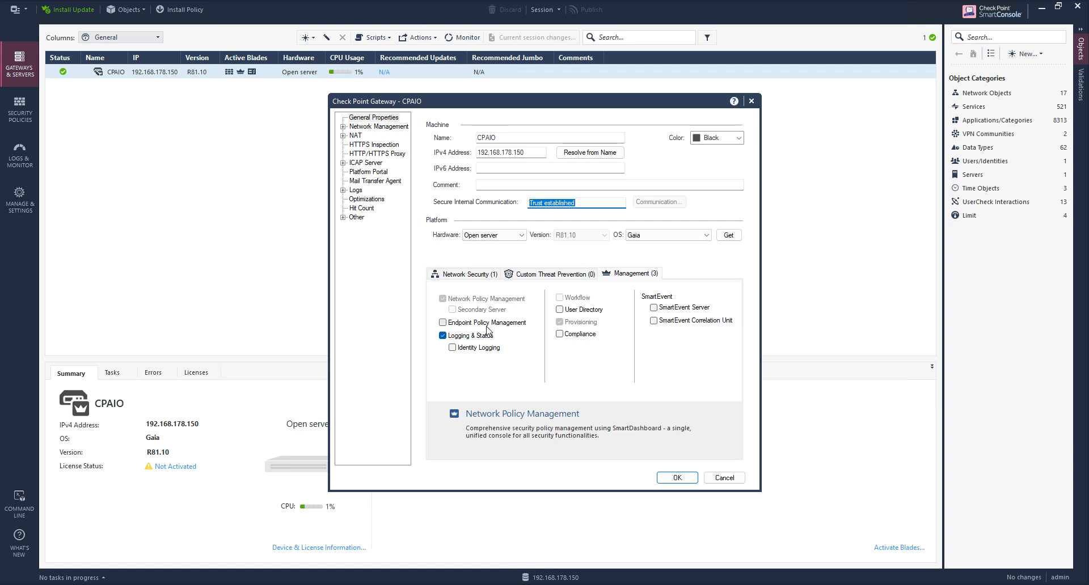
pyautogui.moveTo(486, 324)
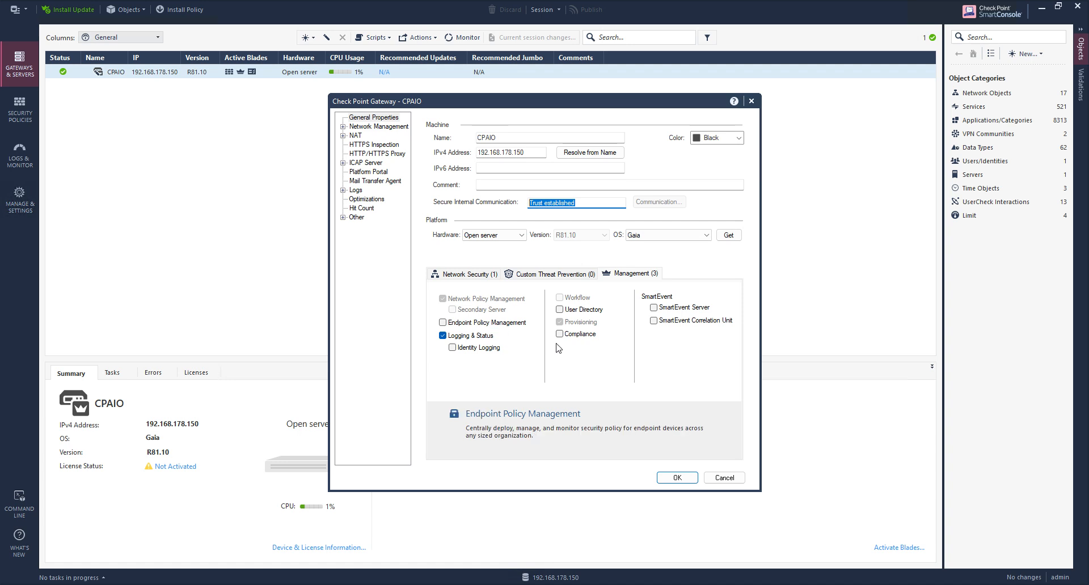
# - Review CPAIO's threat prevention blades (none enabled), then its Network Security blades with Firewall on
pyautogui.click(559, 275)
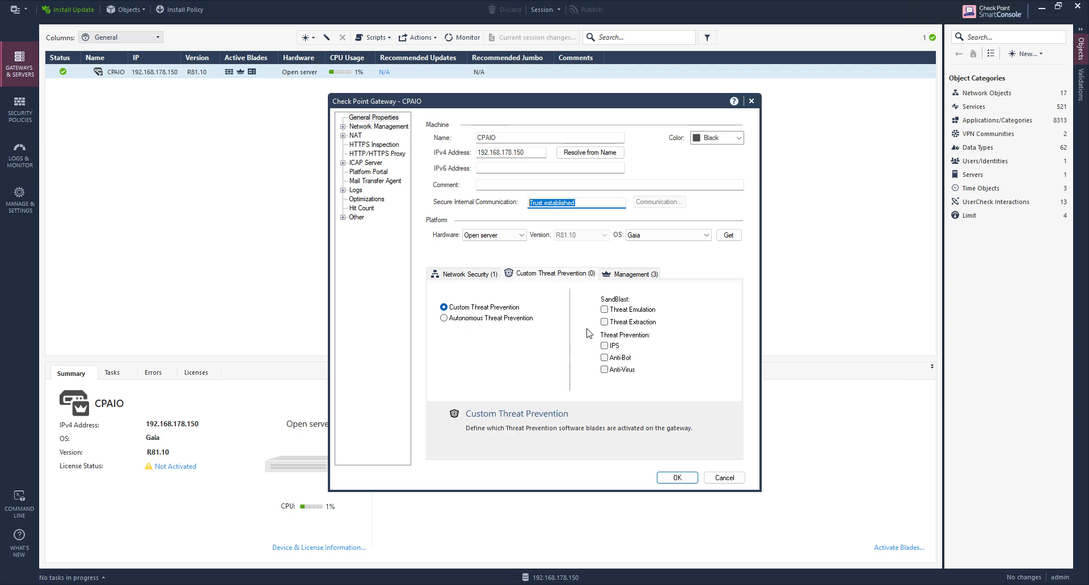
pyautogui.moveTo(578, 322)
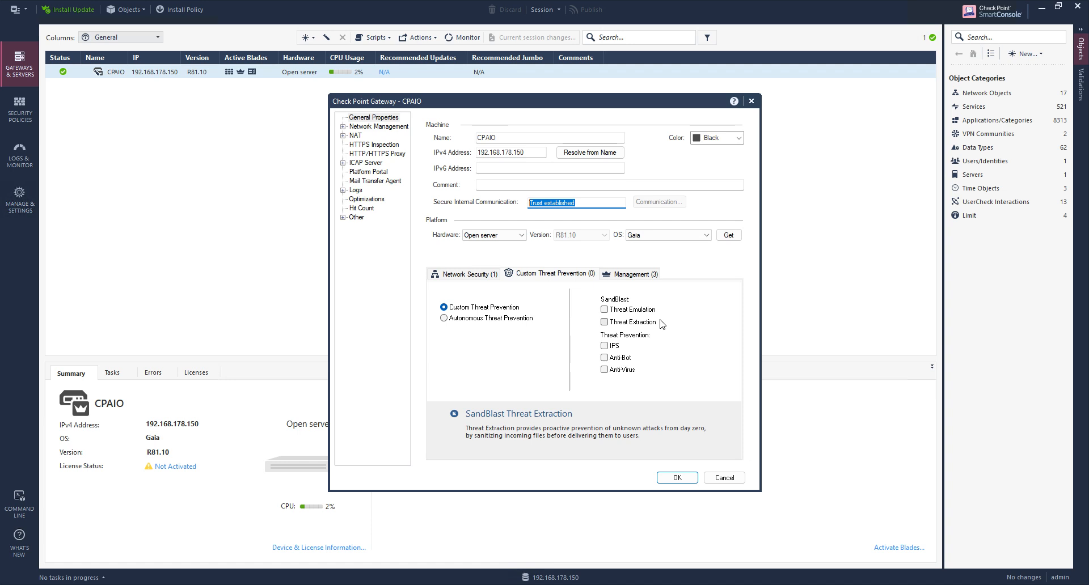
pyautogui.click(462, 273)
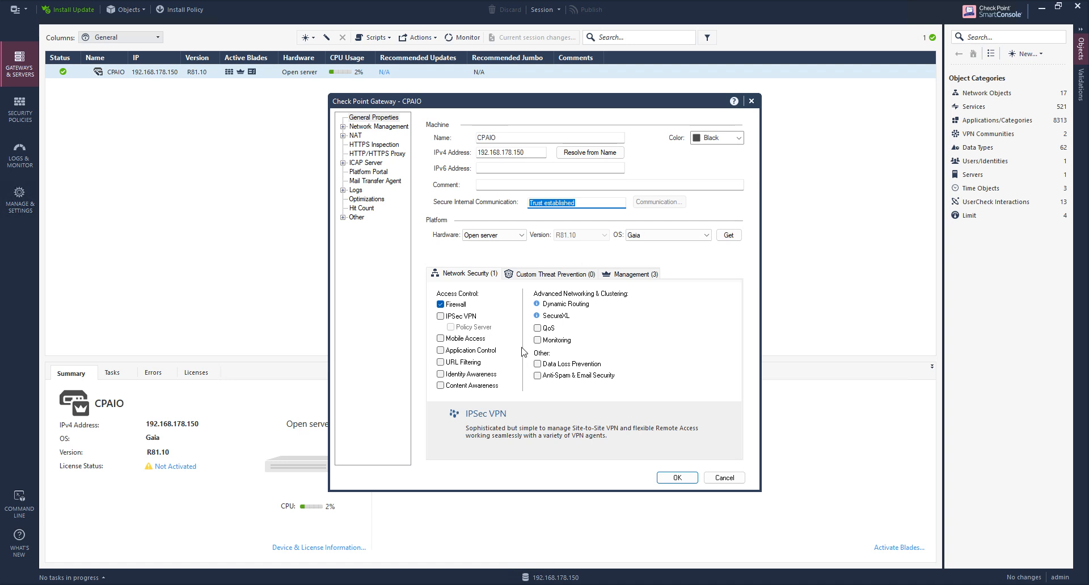
pyautogui.moveTo(492, 374)
pyautogui.click(679, 478)
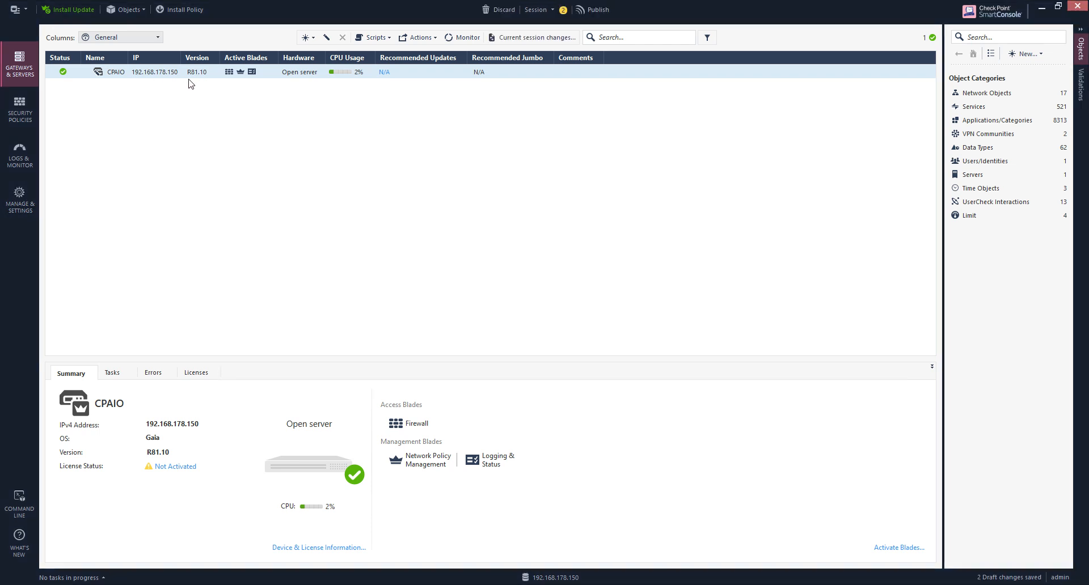
pyautogui.click(24, 124)
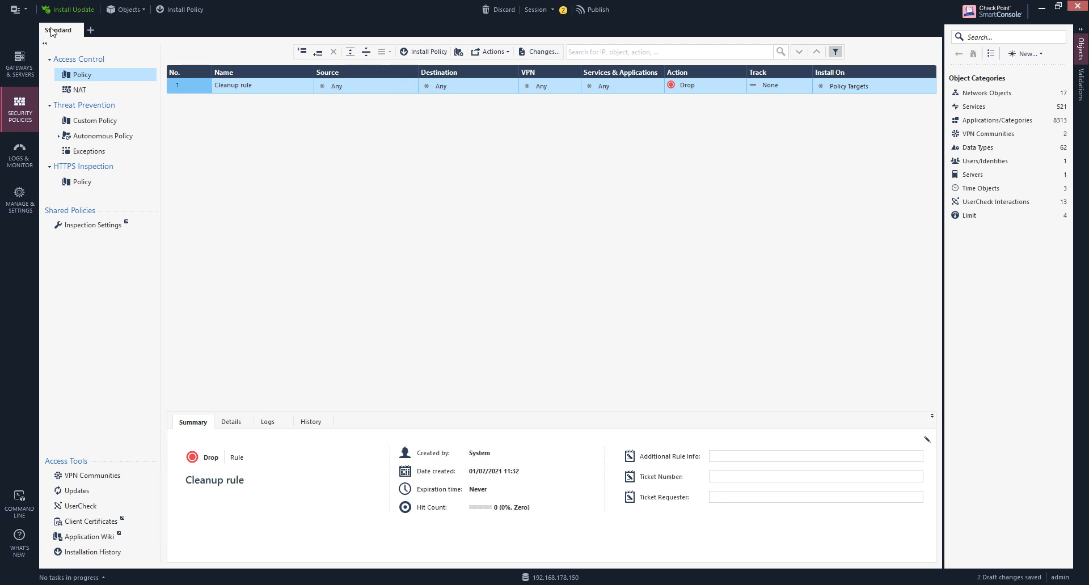
# - Open the Standard policy's settings from Manage policies and layers
pyautogui.click(13, 14)
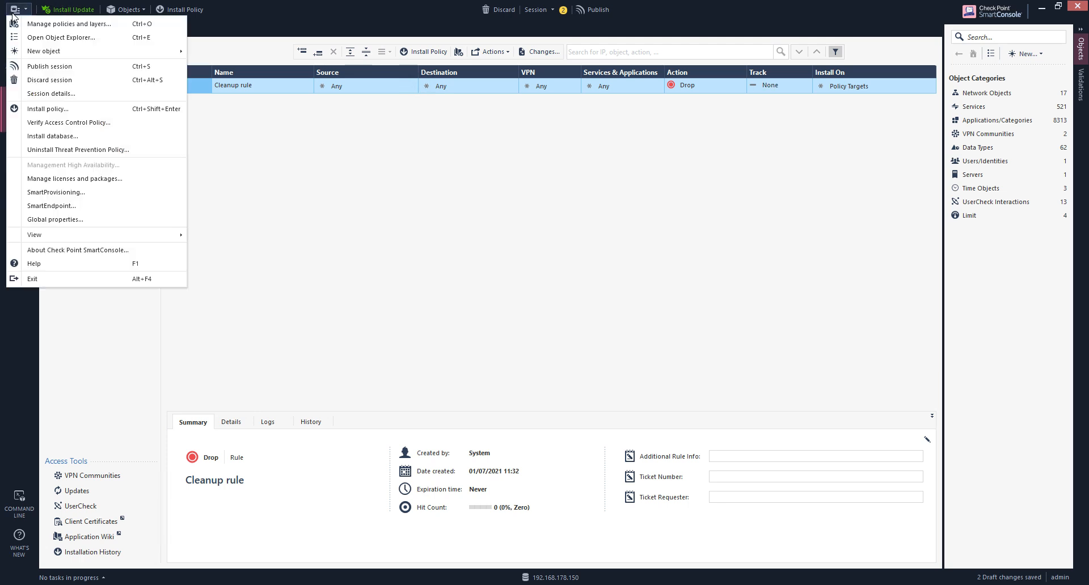
pyautogui.click(99, 28)
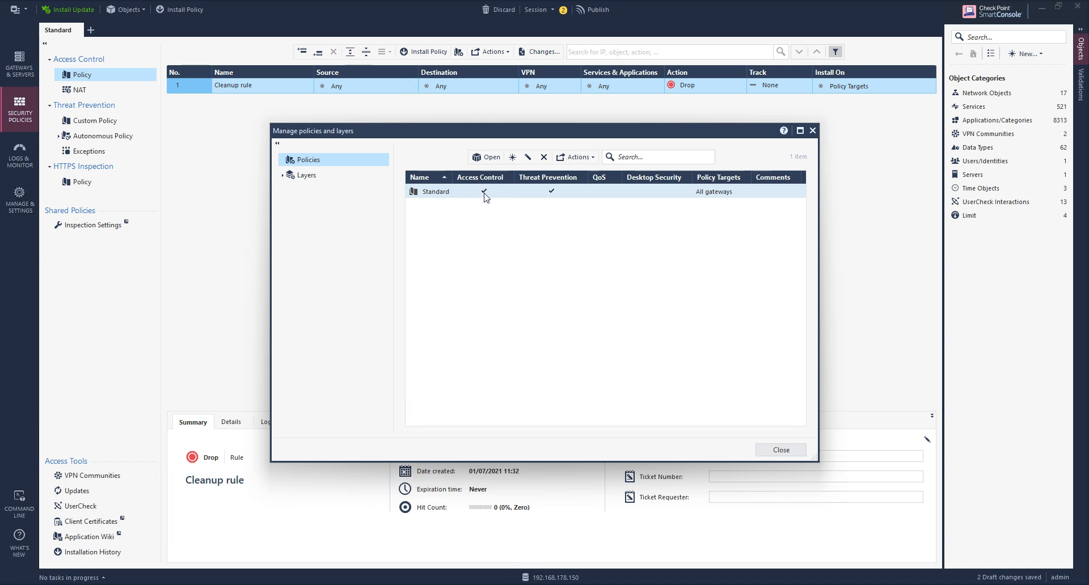
pyautogui.click(528, 157)
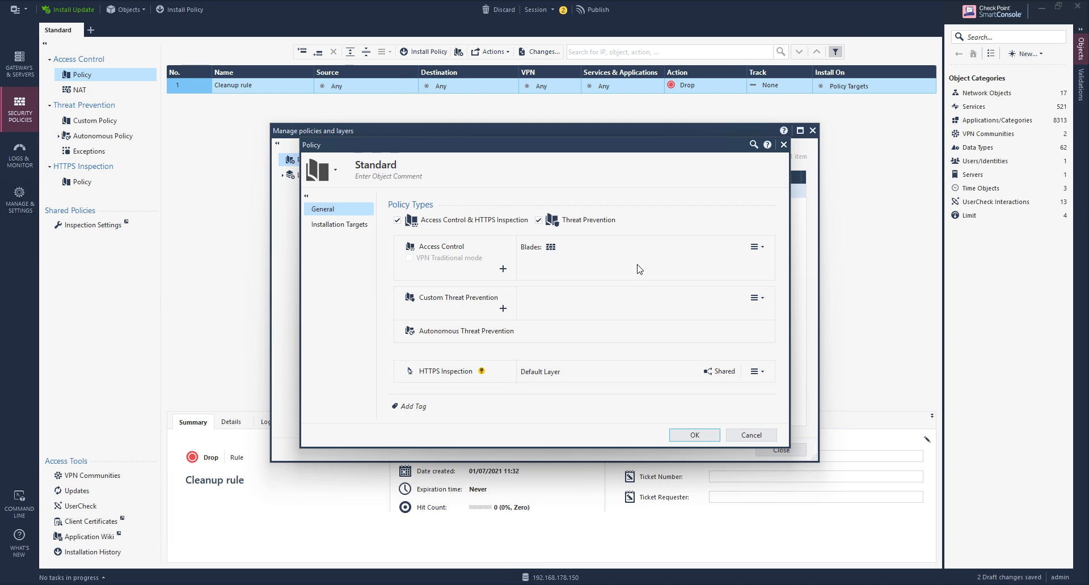
# - Uncheck Threat Prevention and try toggling Applications & URL Filtering on the Access Control layer
pyautogui.click(538, 221)
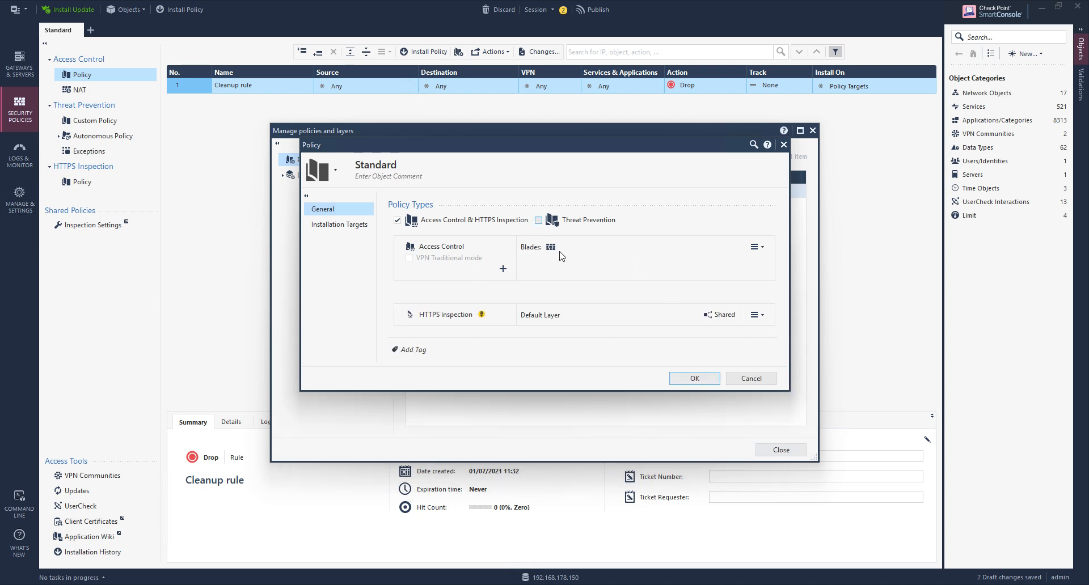
pyautogui.click(756, 247)
pyautogui.click(783, 261)
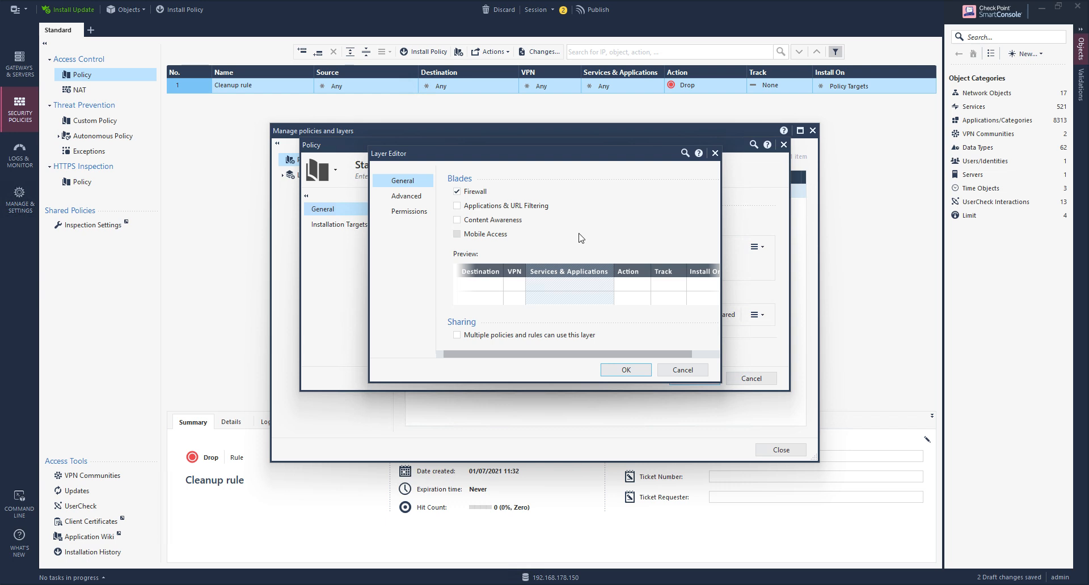
pyautogui.click(501, 207)
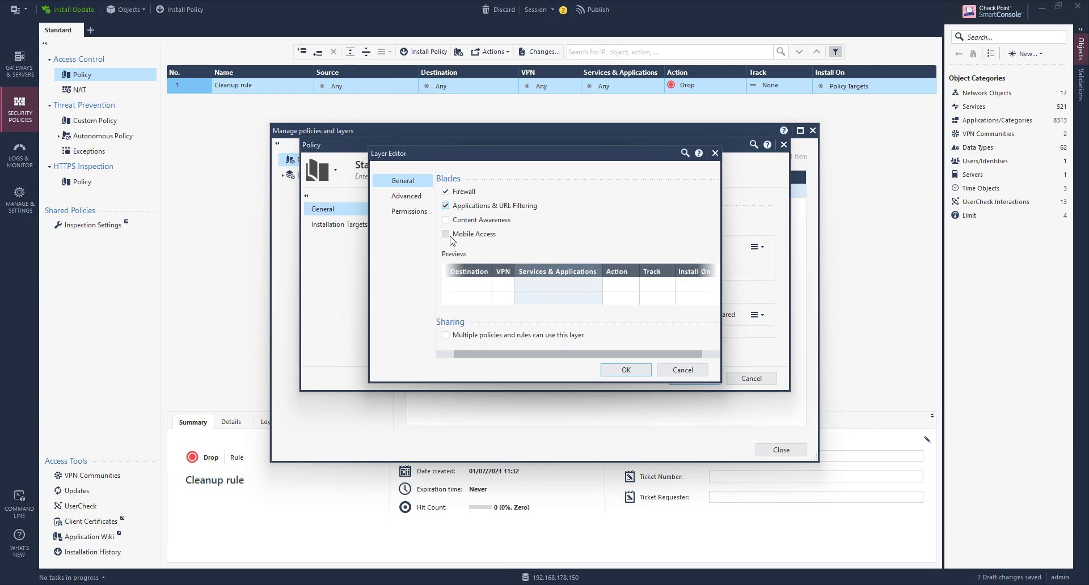
pyautogui.click(499, 208)
pyautogui.click(626, 370)
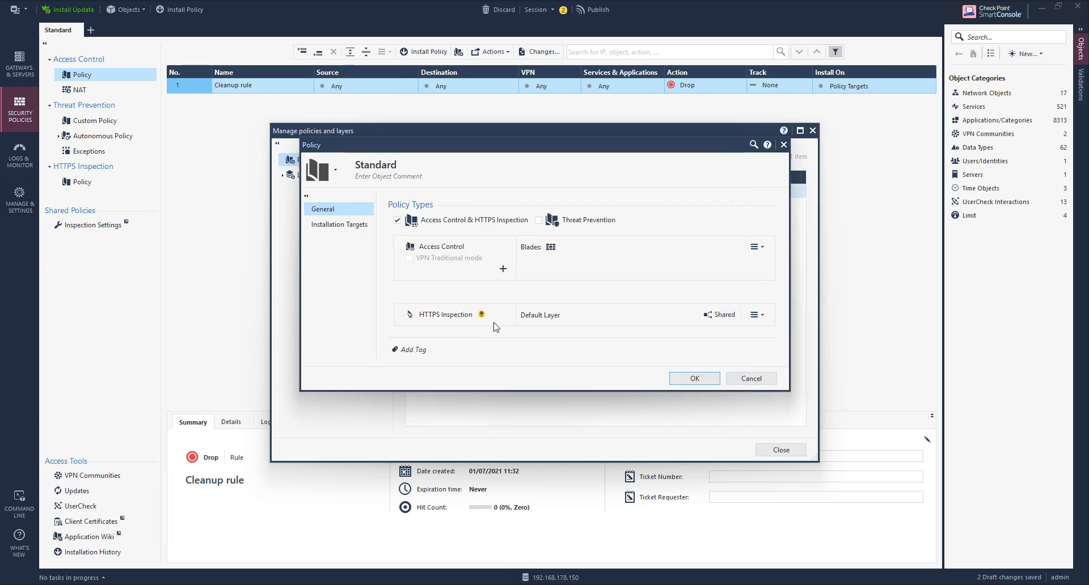
# - Open and close the HTTPS Inspection Default Layer editor without changes
pyautogui.click(757, 315)
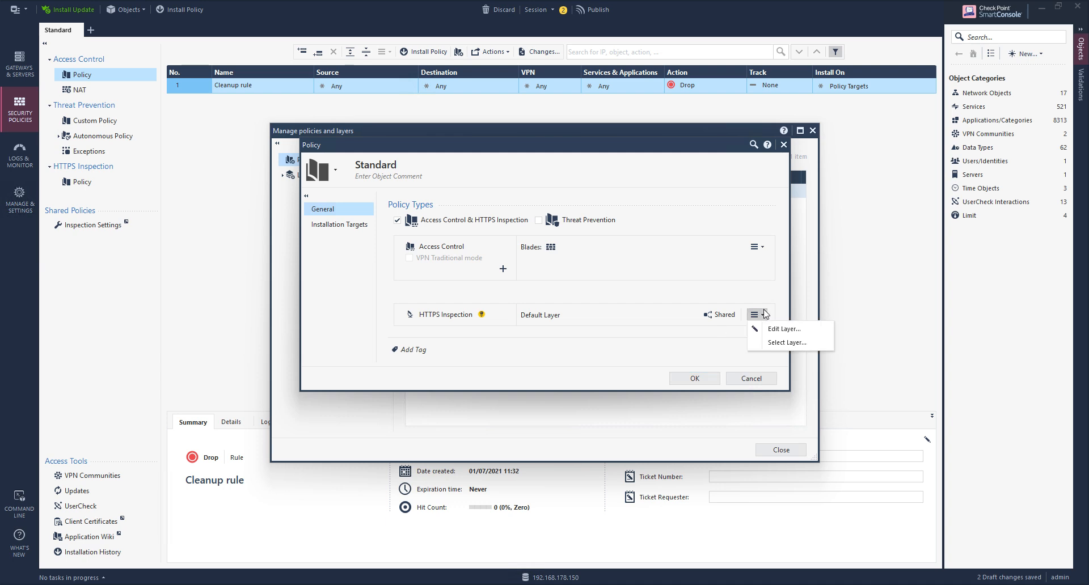
pyautogui.click(786, 329)
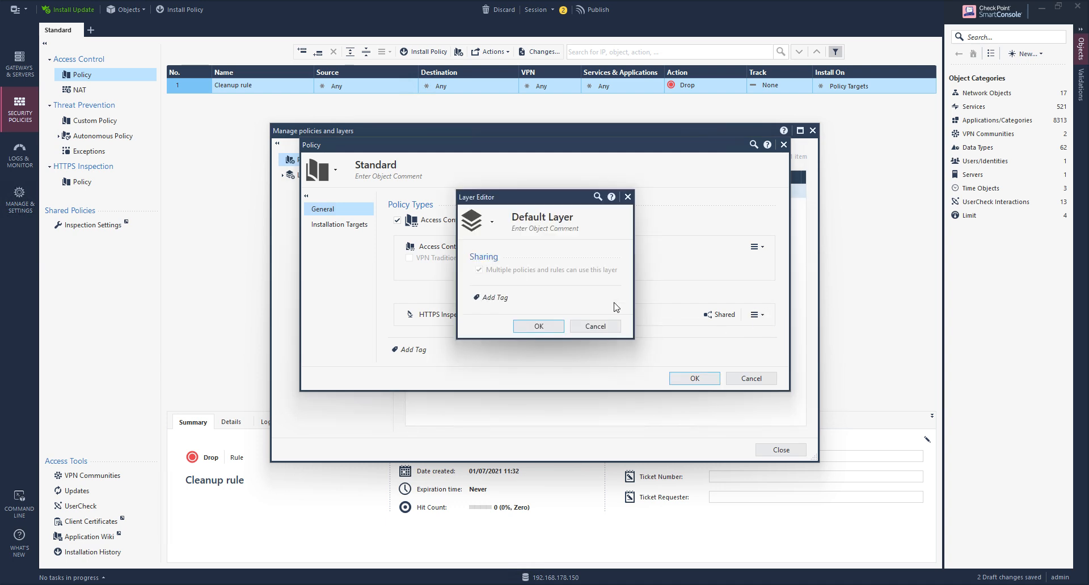
pyautogui.click(596, 328)
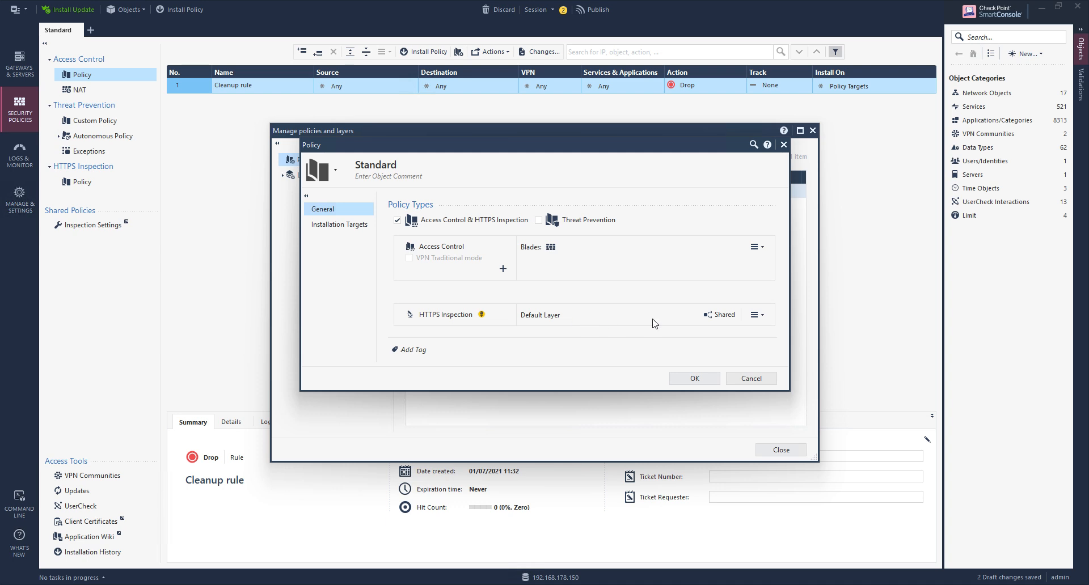
pyautogui.click(757, 314)
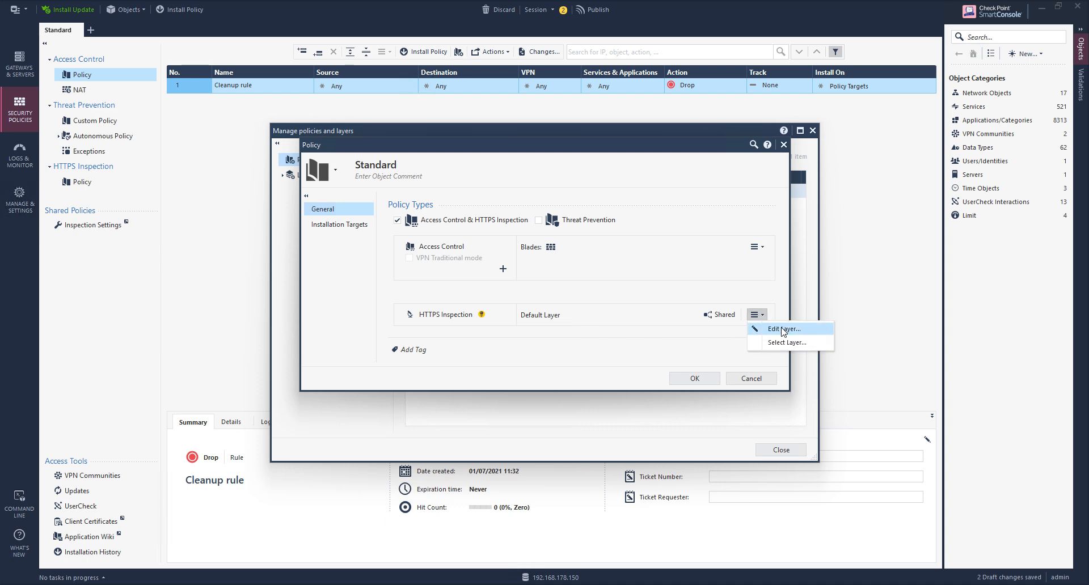
pyautogui.click(777, 329)
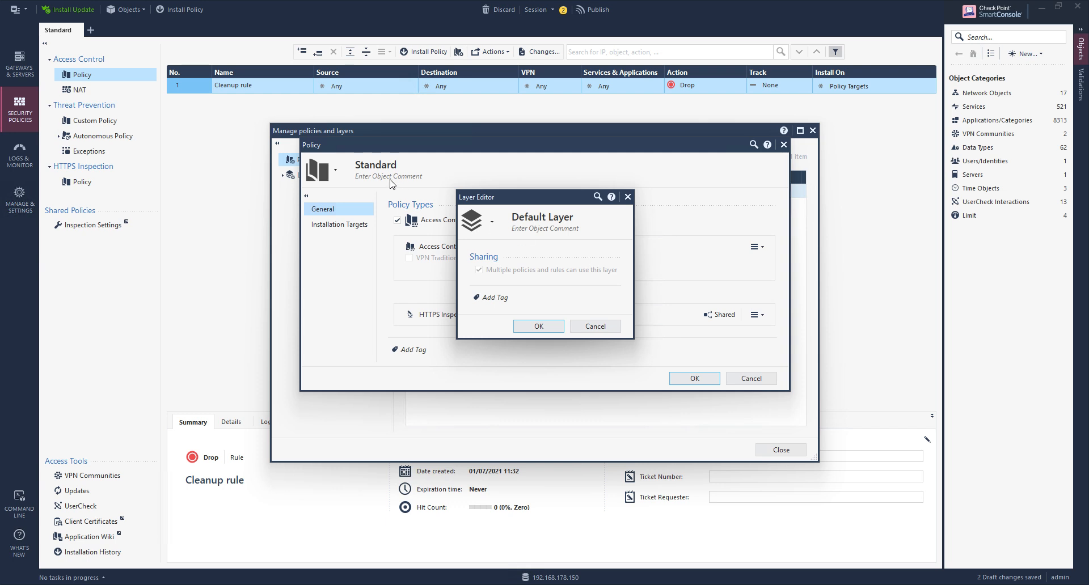
pyautogui.click(627, 196)
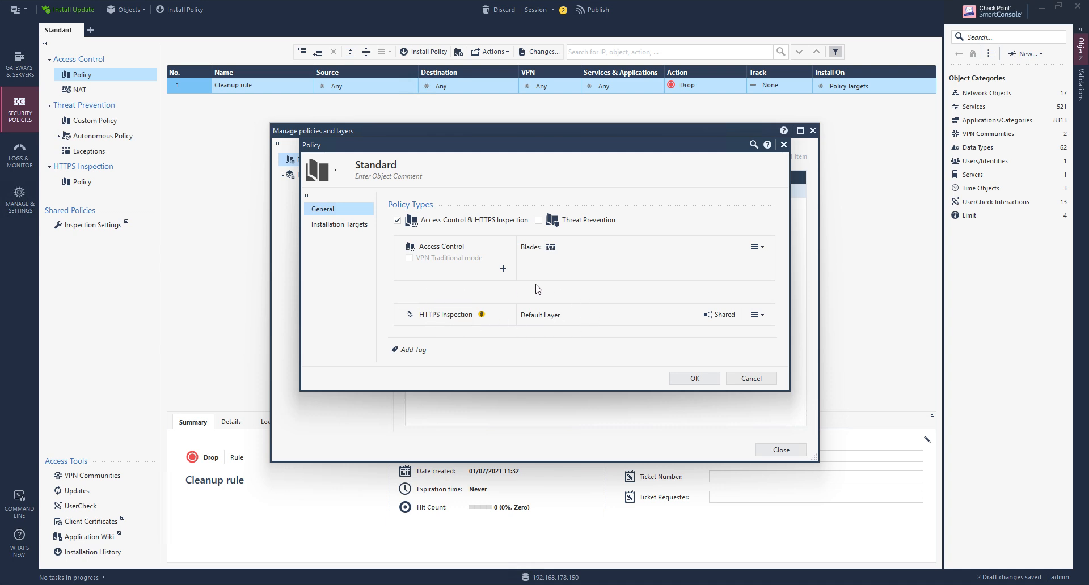
# - View the installation targets, then cancel and discard all Standard policy changes
pyautogui.click(339, 225)
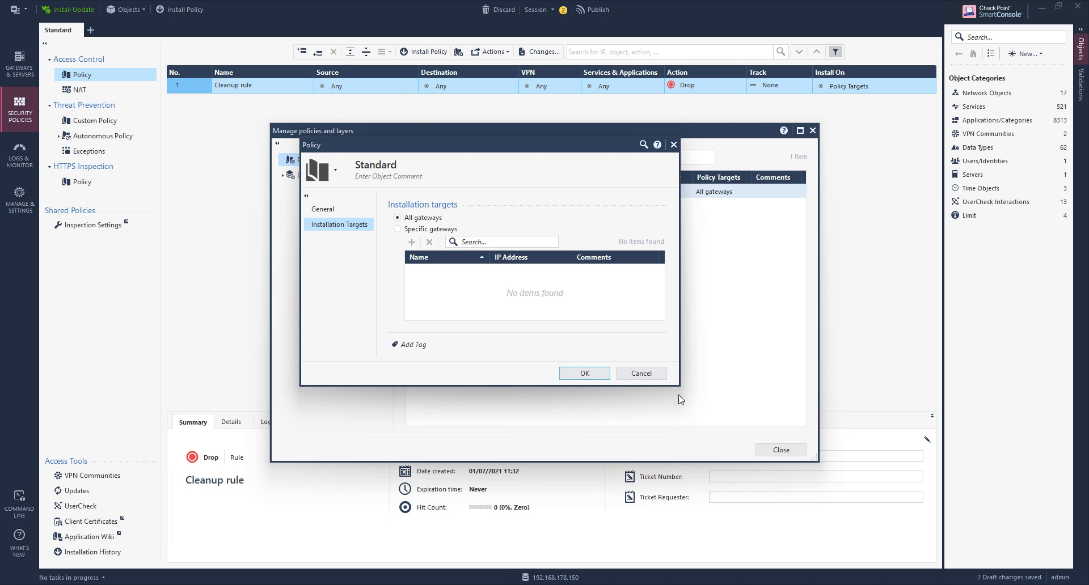
pyautogui.click(641, 373)
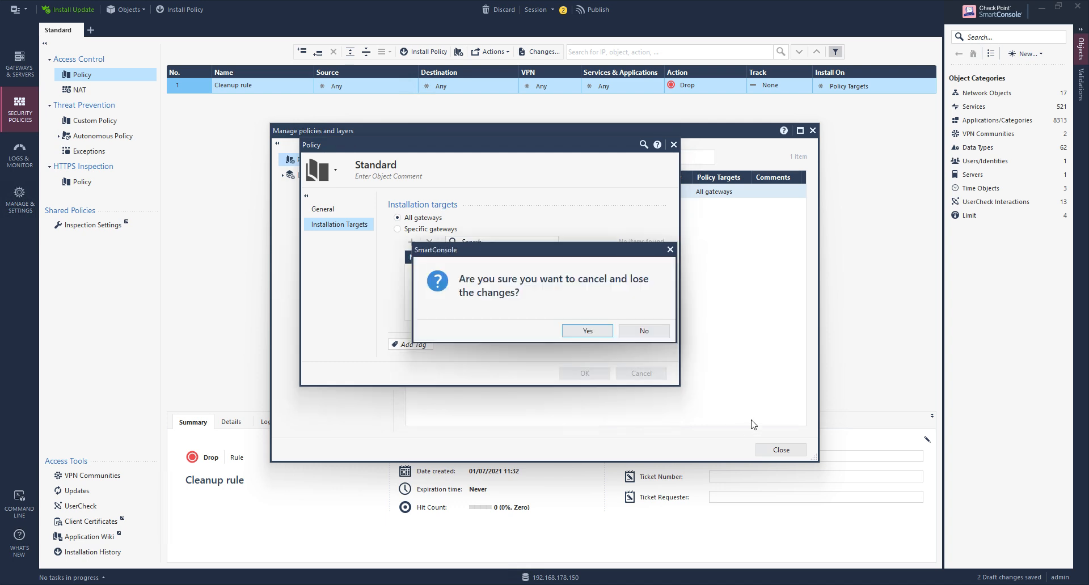
pyautogui.click(587, 331)
pyautogui.click(760, 452)
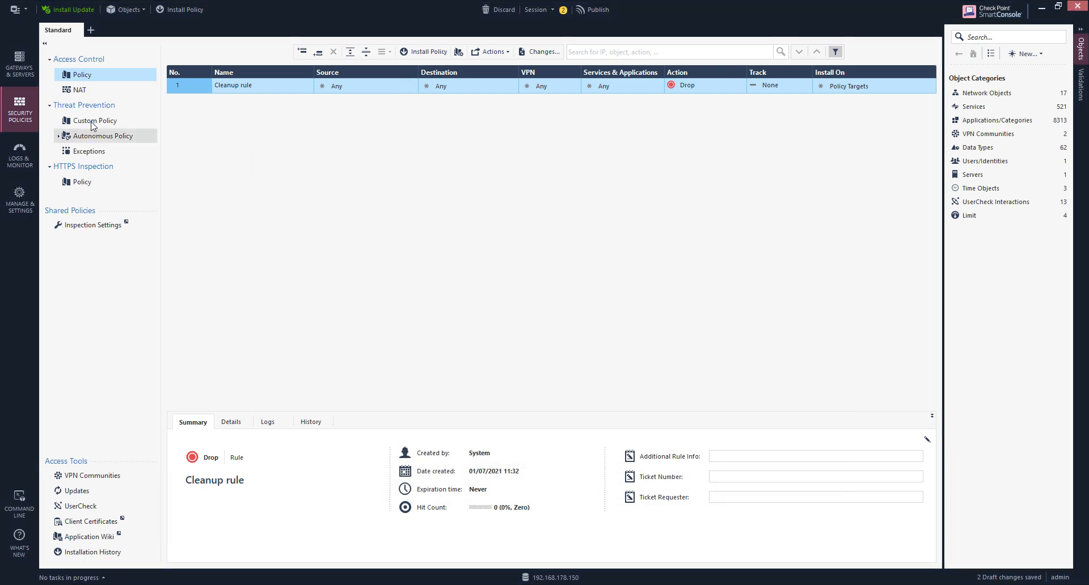
# - Switch to the Gateways & Servers view showing CPAIO at 192.168.178.150
pyautogui.click(19, 65)
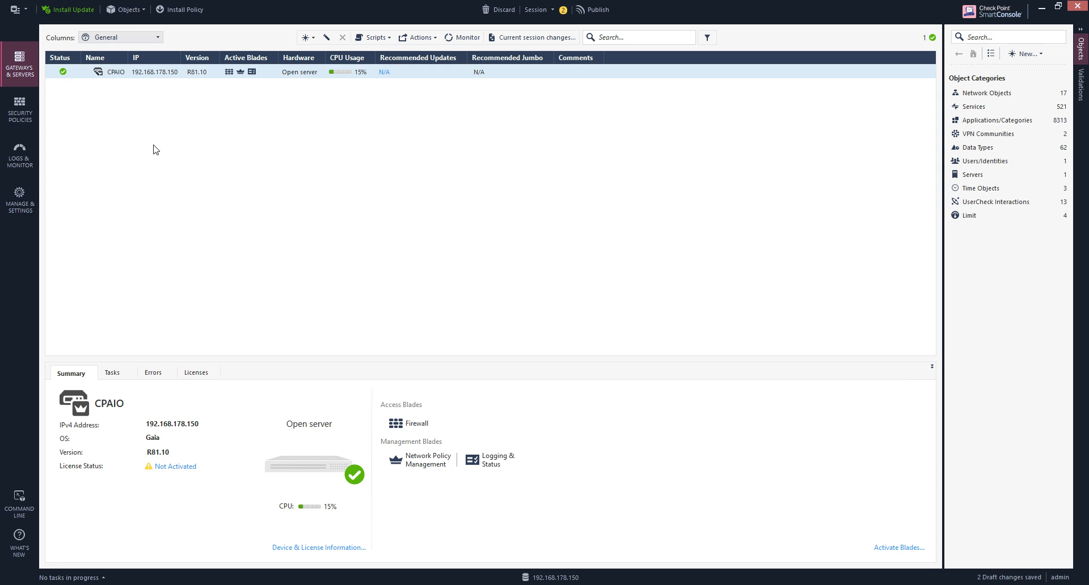
# - Change the Standard policy's installation targets to specific gateway CPAIO and save
pyautogui.click(17, 9)
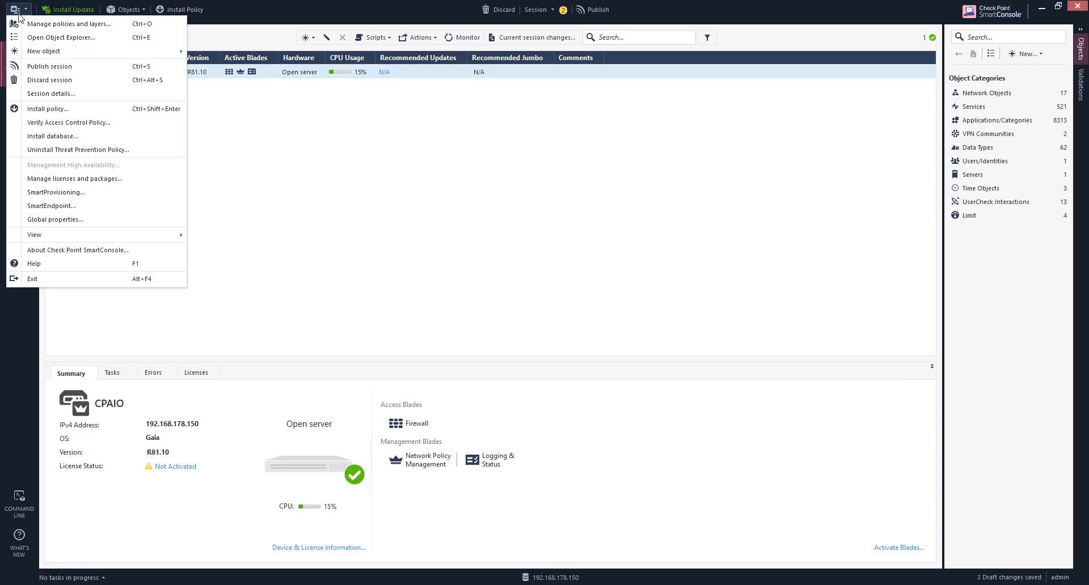
pyautogui.click(94, 25)
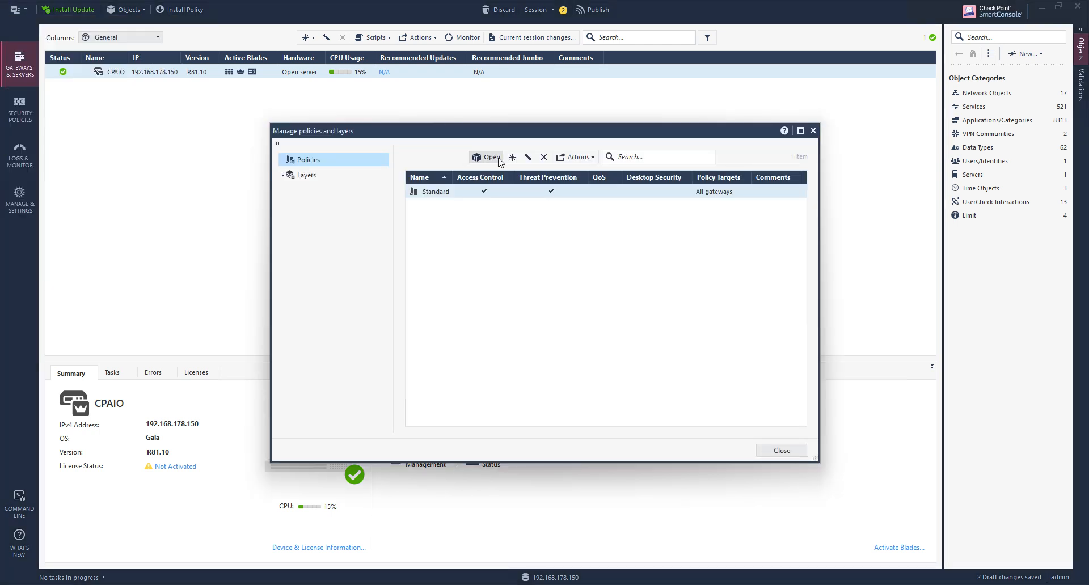
pyautogui.click(527, 157)
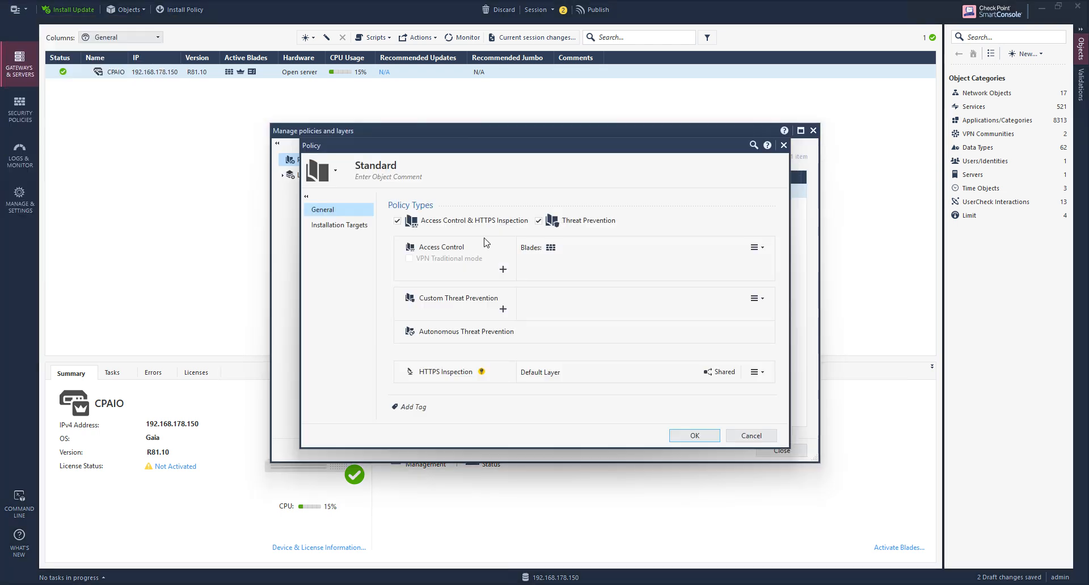
pyautogui.click(353, 224)
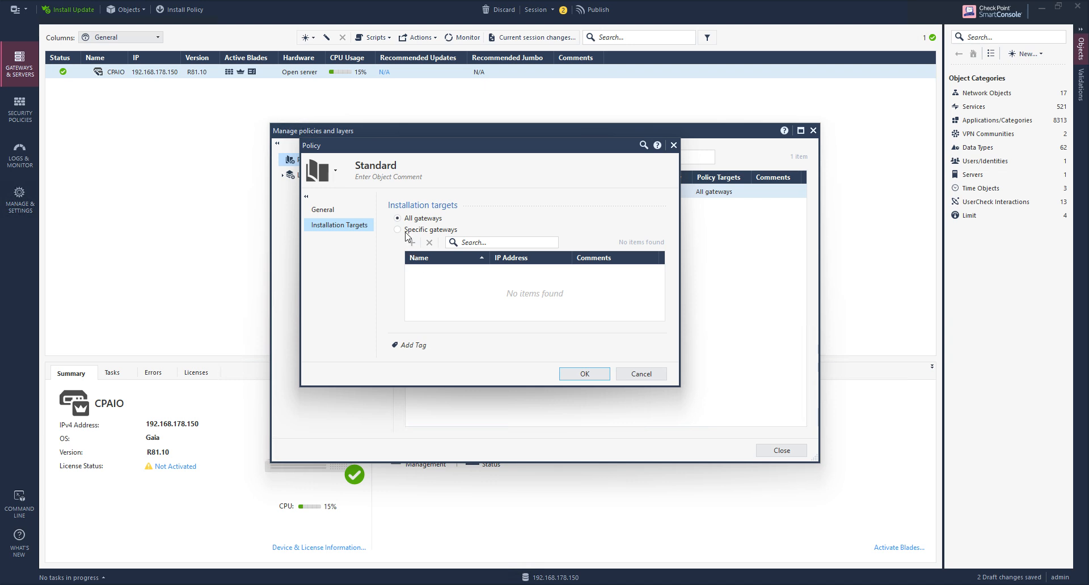
pyautogui.click(407, 230)
pyautogui.click(412, 242)
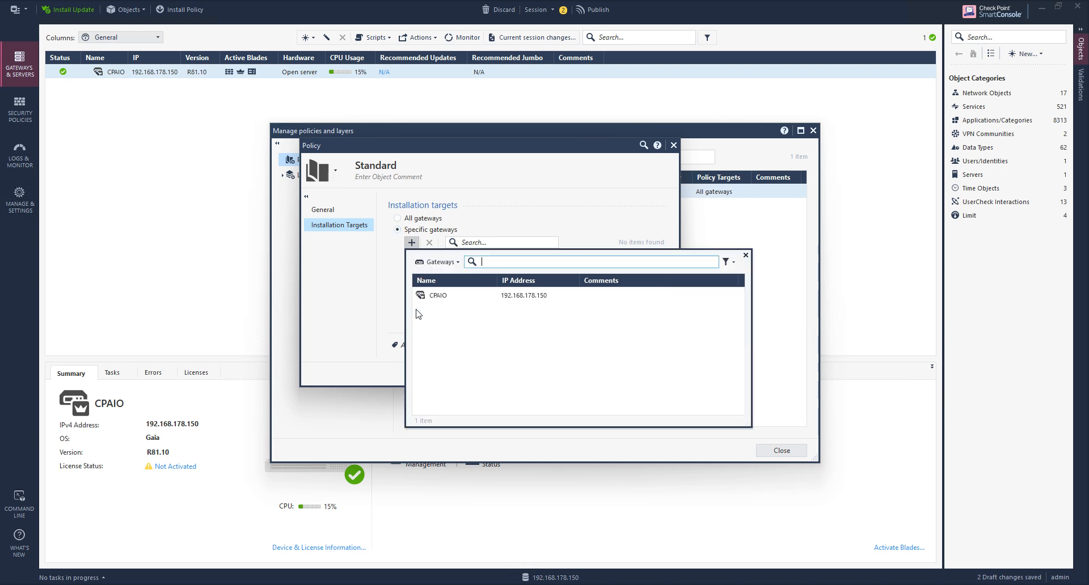
pyautogui.doubleClick(538, 298)
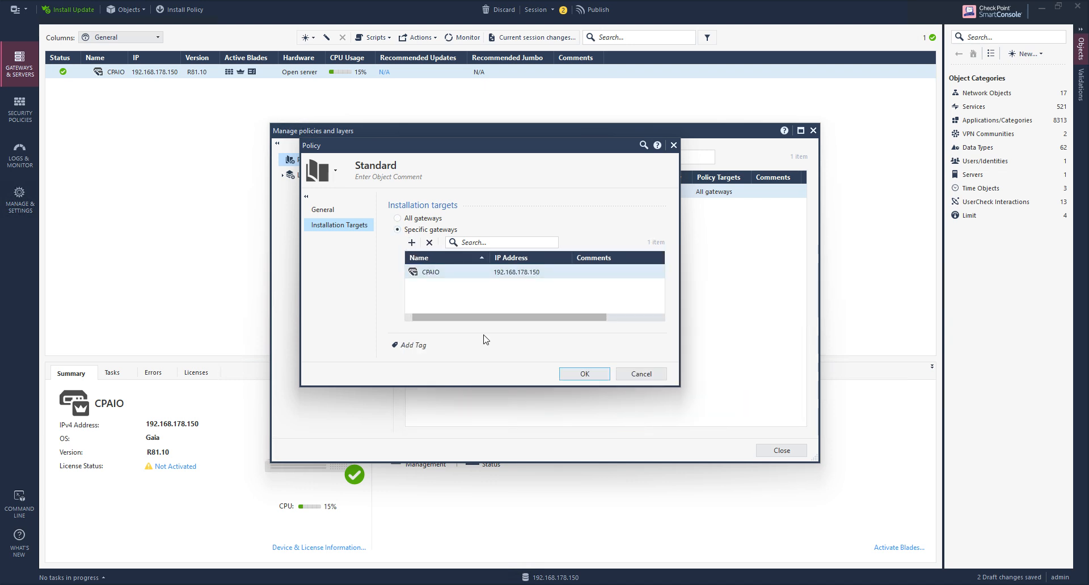
pyautogui.click(570, 369)
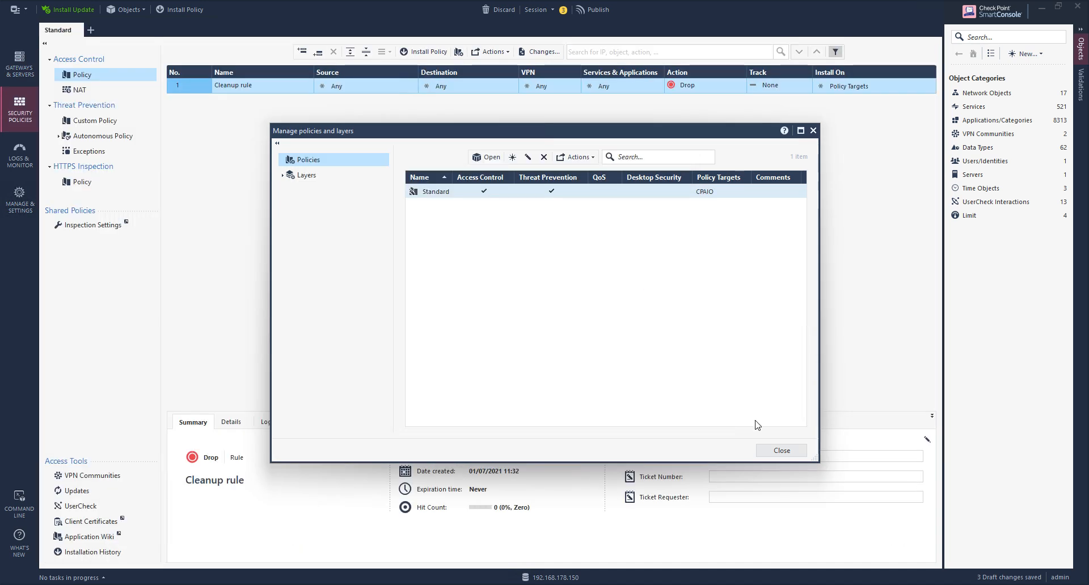
pyautogui.click(789, 452)
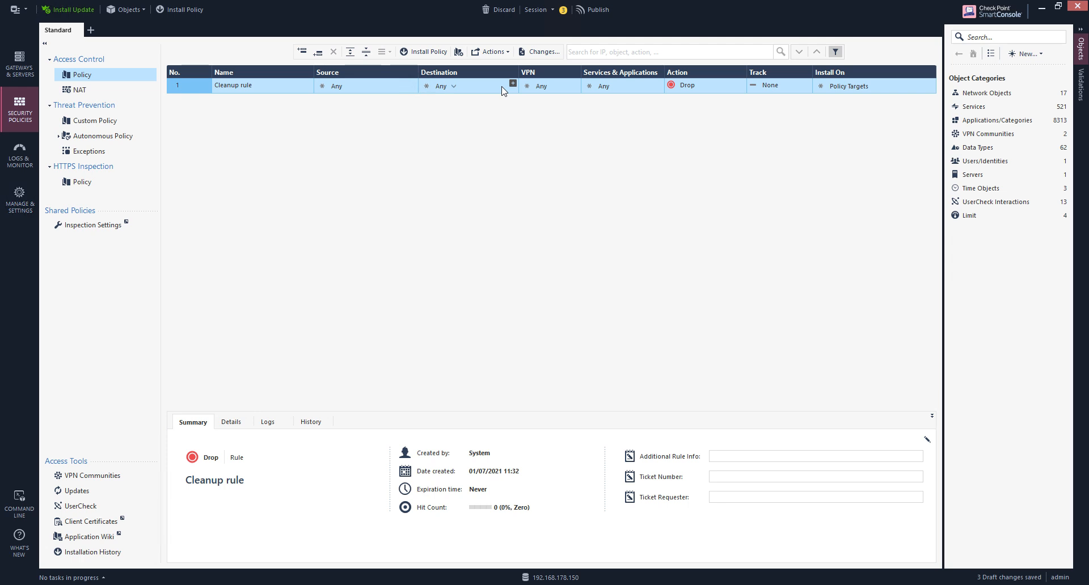
pyautogui.click(739, 85)
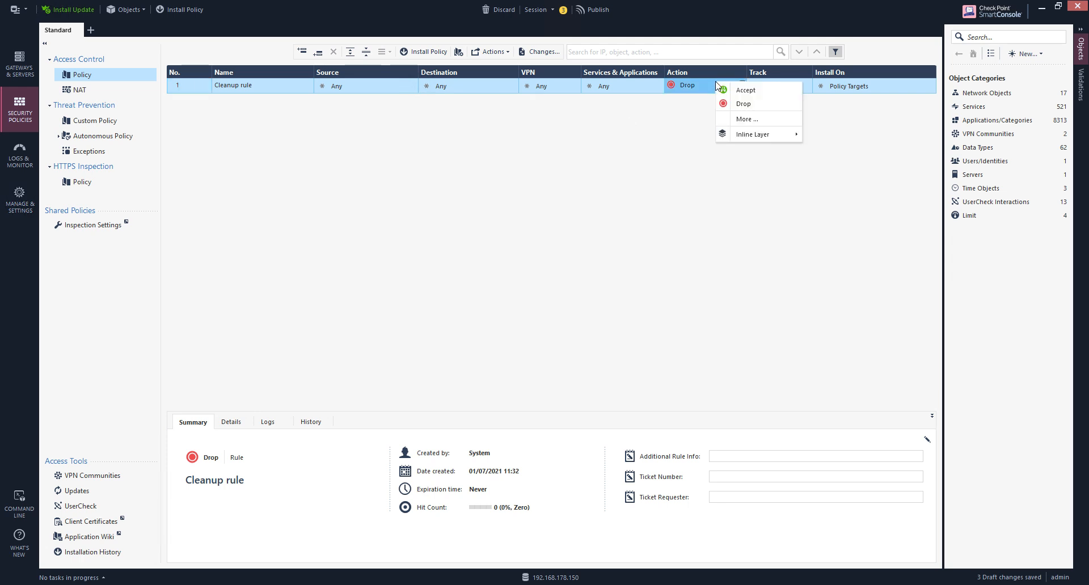
pyautogui.click(744, 91)
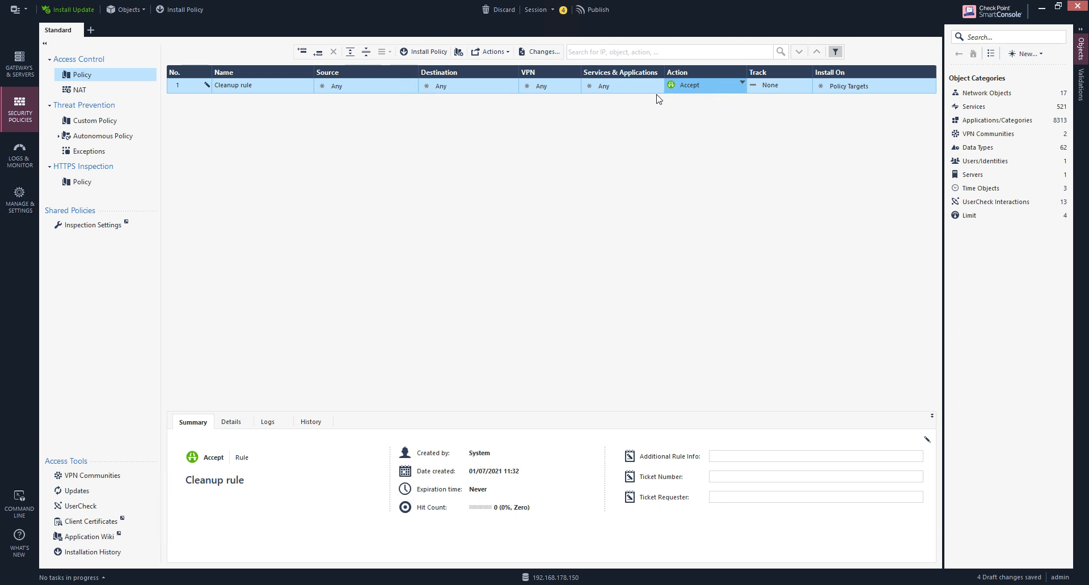
pyautogui.click(720, 87)
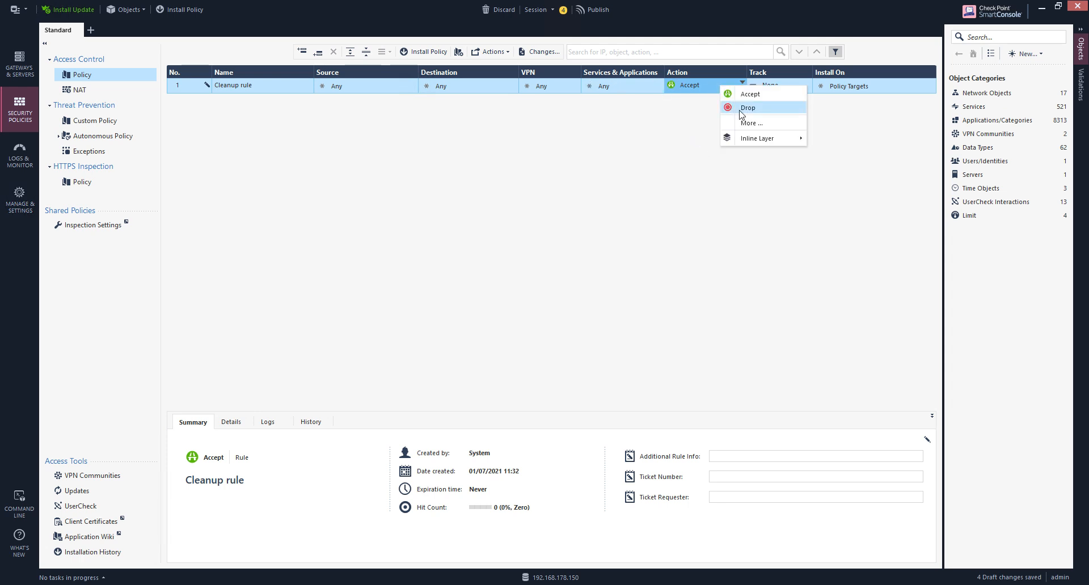
pyautogui.click(736, 108)
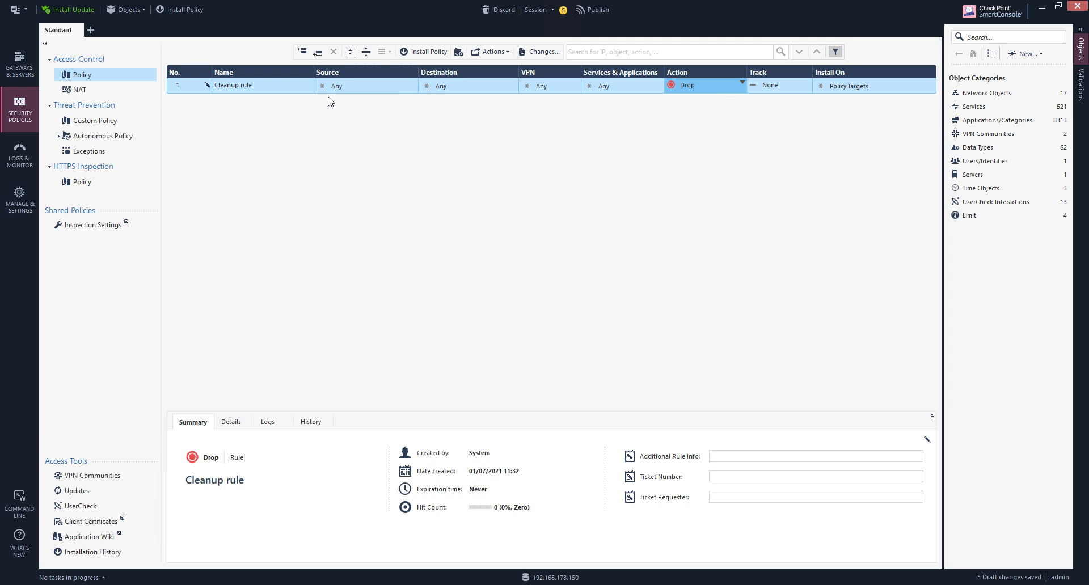
# - Add a 'Clean Up Rule' section title above the Cleanup rule and collapse it
pyautogui.rightClick(189, 82)
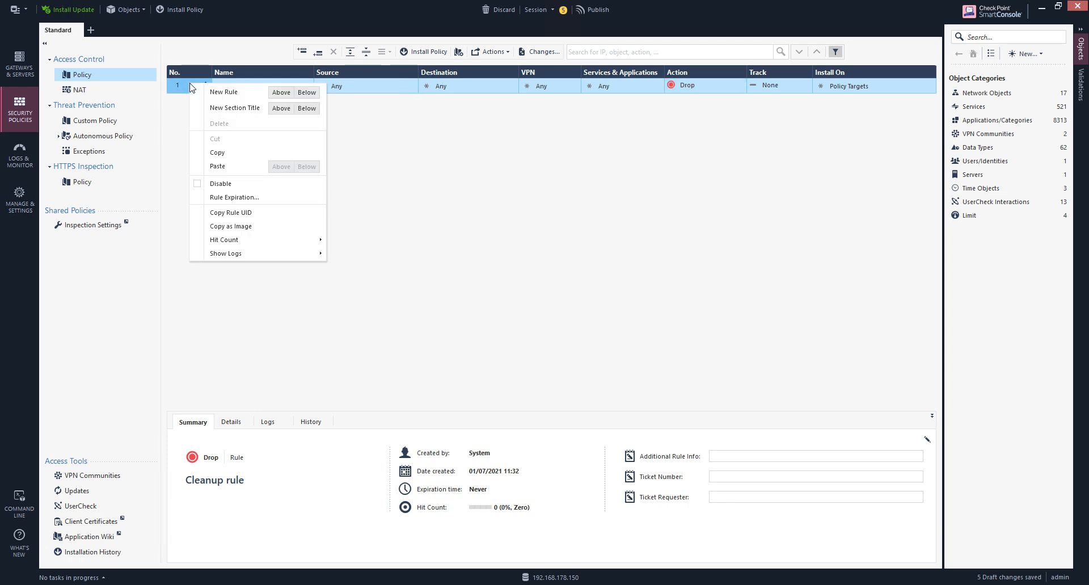
pyautogui.click(281, 108)
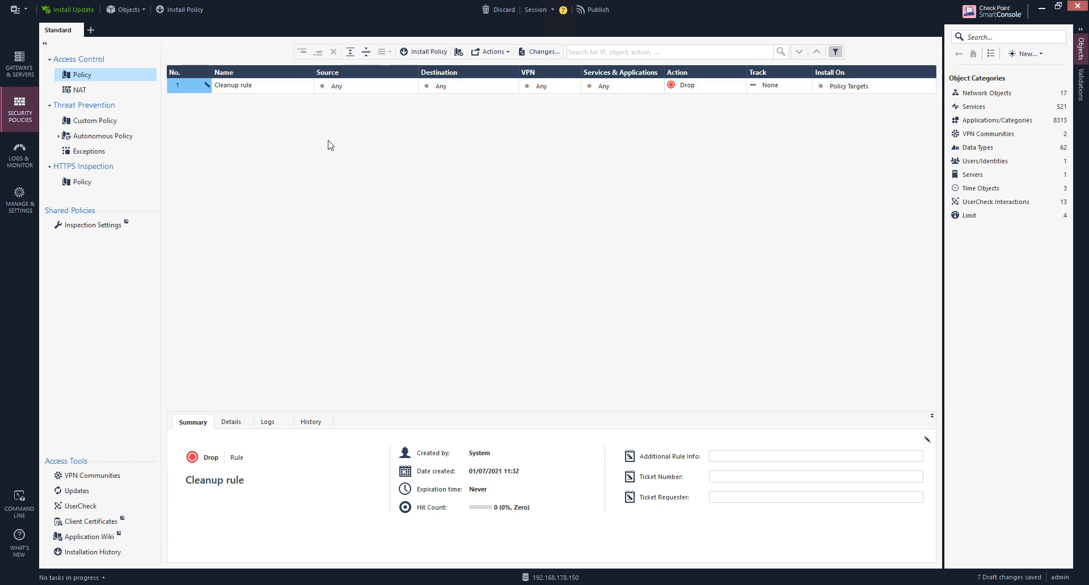
pyautogui.write('Clean UP')
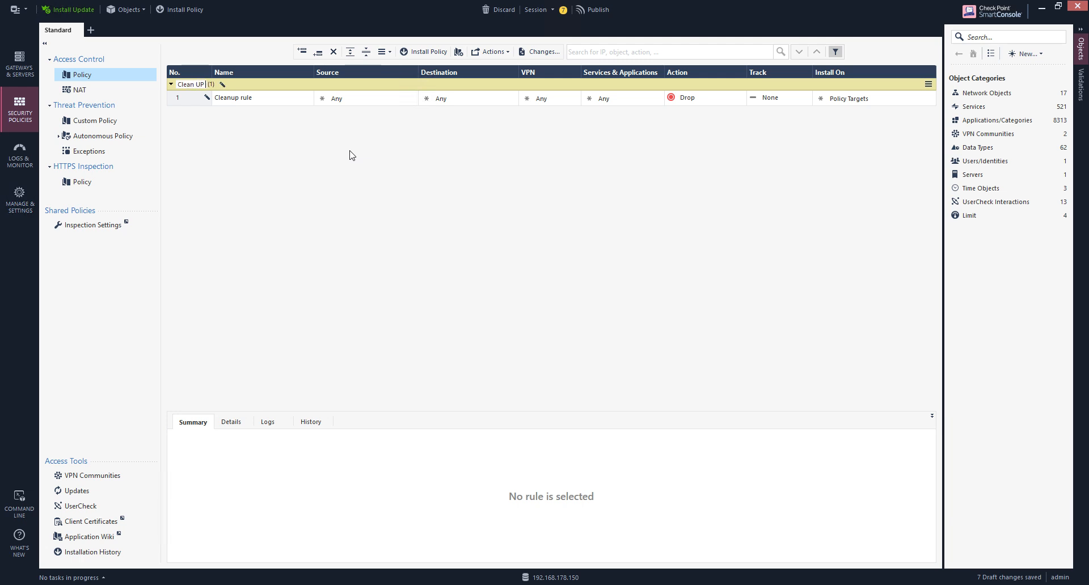
pyautogui.write(' Rule')
pyautogui.press('BackSpace')
pyautogui.write('p')
pyautogui.press('Return')
pyautogui.click(171, 85)
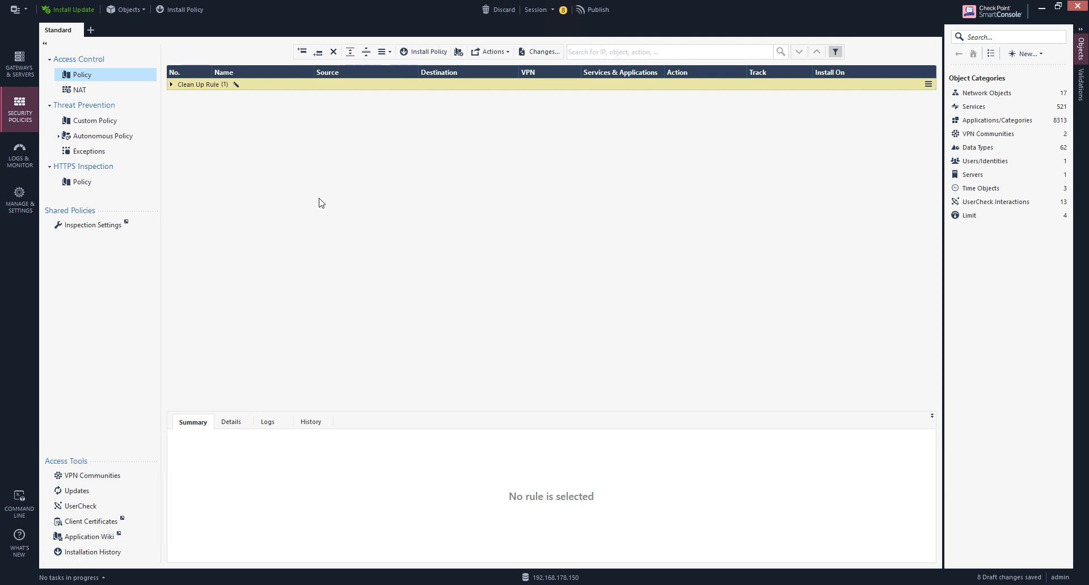
# - Insert a new empty rule 1 above Clean Up Rule, headed by a 'Firewall Management' section
pyautogui.rightClick(337, 87)
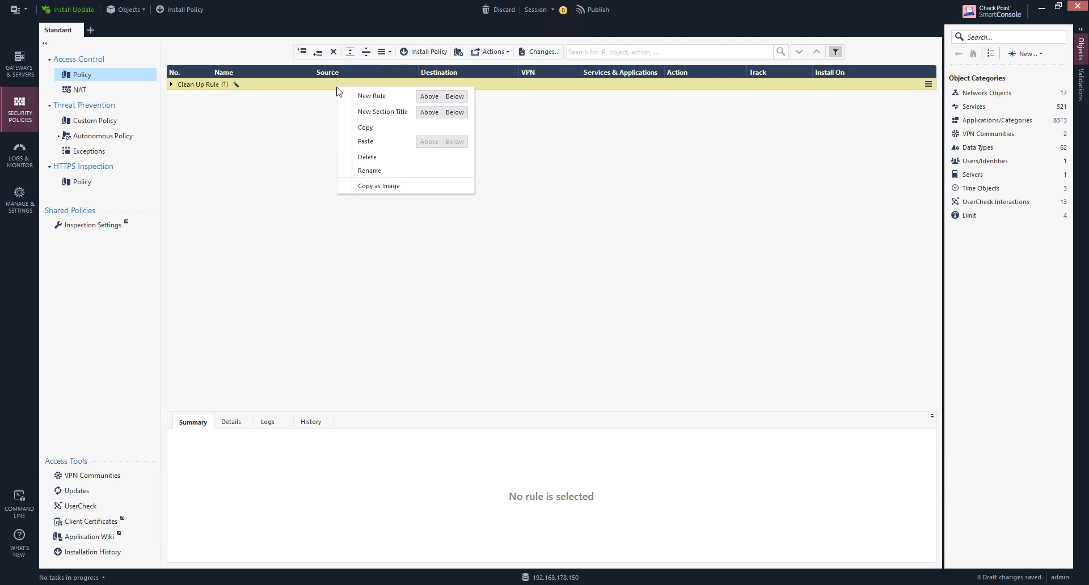
pyautogui.click(429, 97)
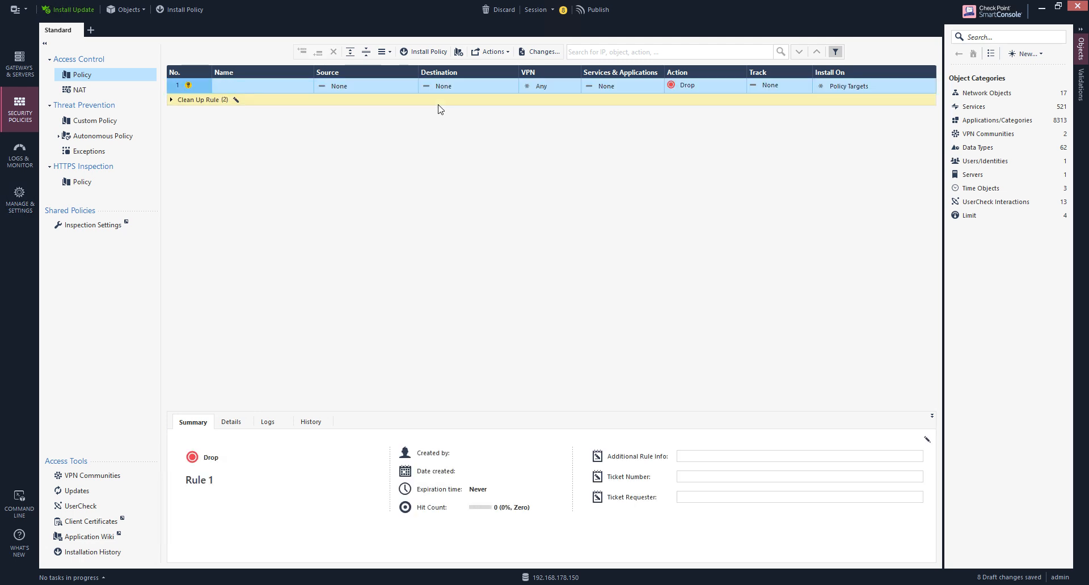
pyautogui.rightClick(195, 86)
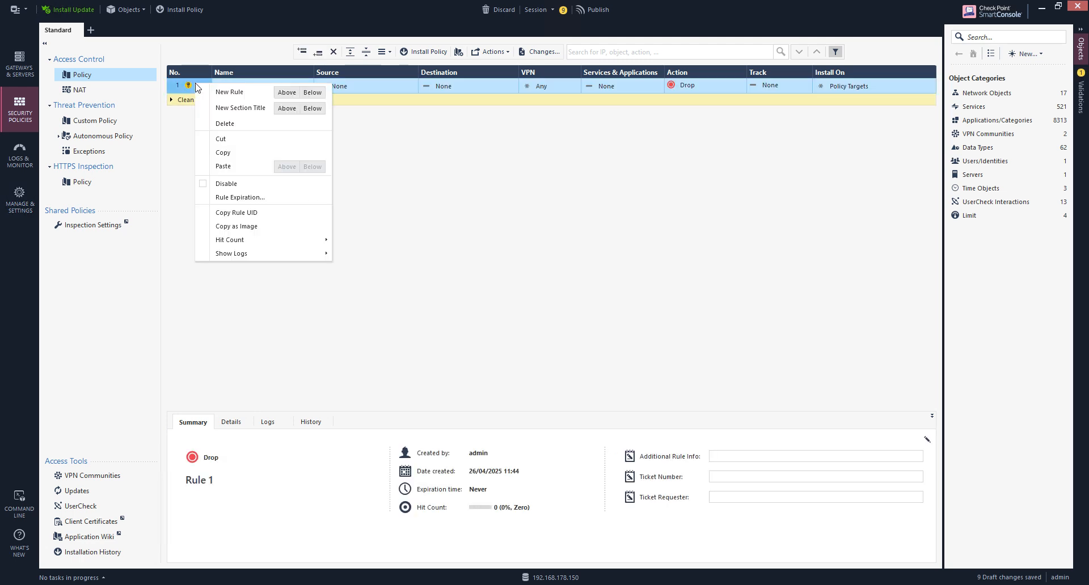
pyautogui.click(287, 107)
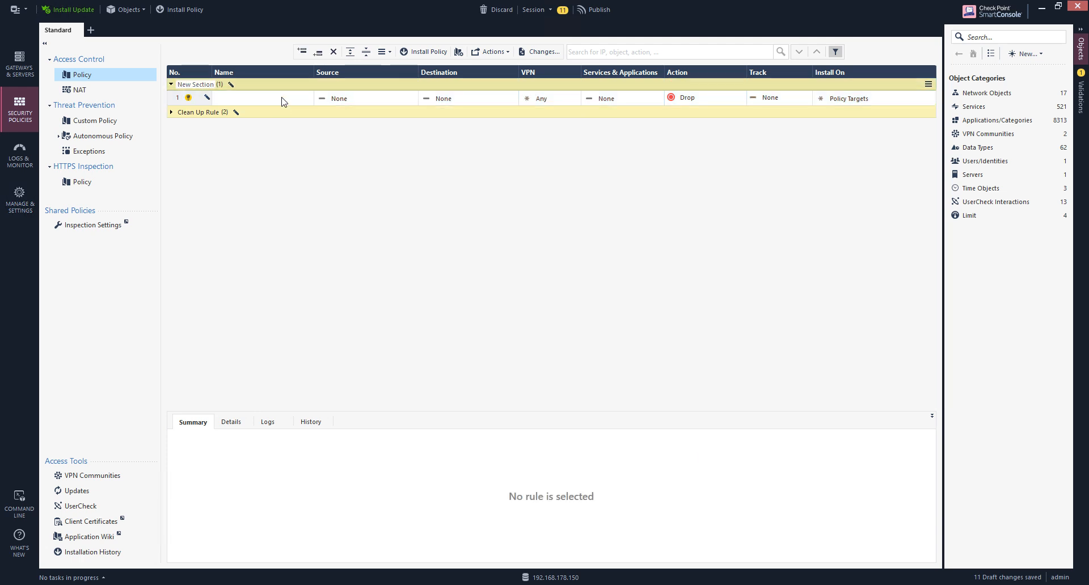
pyautogui.write('Firewall Management')
pyautogui.click(331, 128)
# - Set rule 1's action to Accept and name it 'Admin Management Access'
pyautogui.click(741, 97)
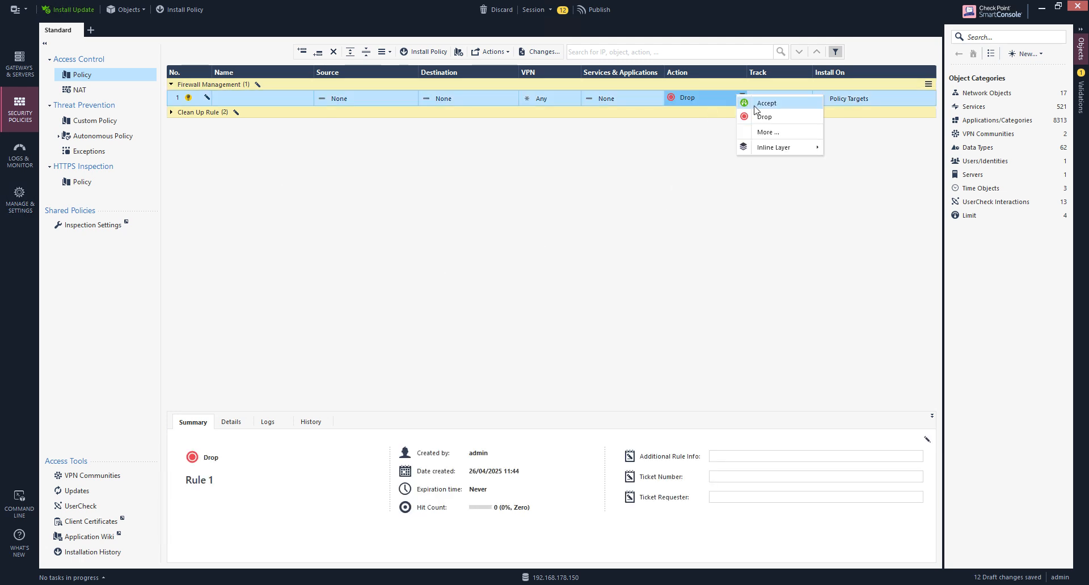
pyautogui.click(758, 103)
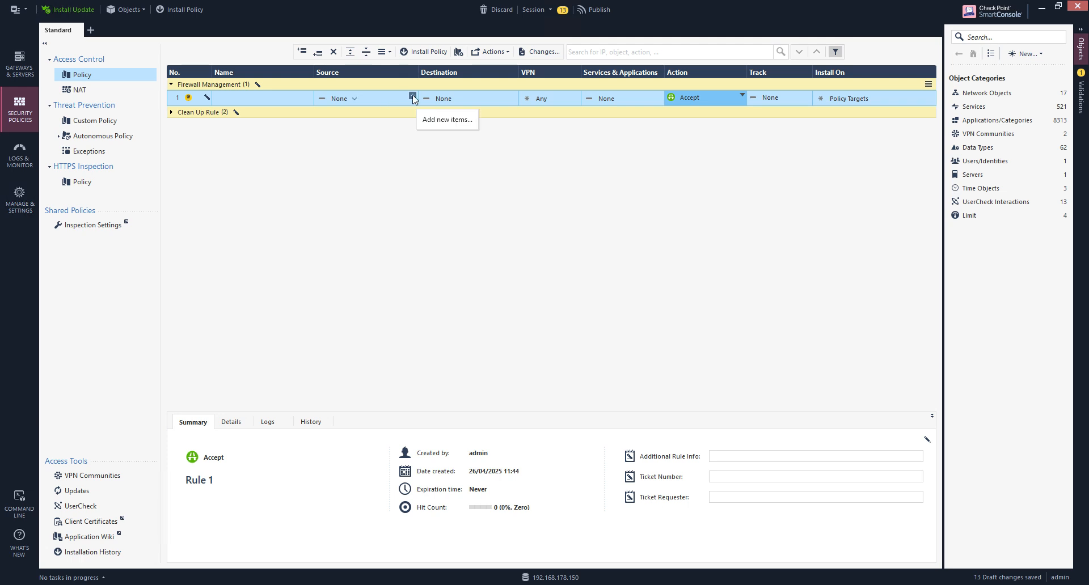
pyautogui.click(267, 95)
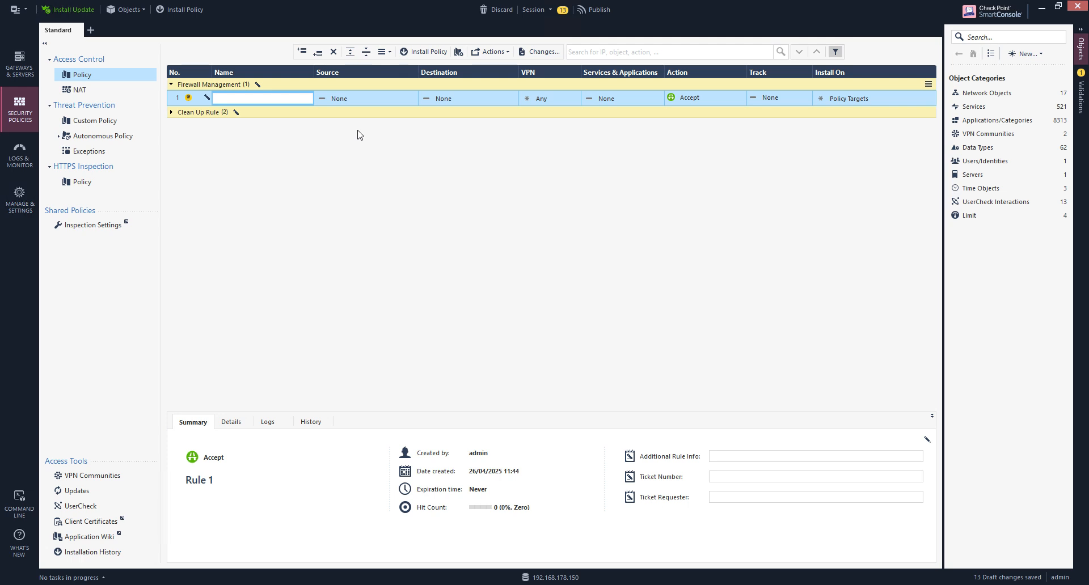
pyautogui.write('Admin Management')
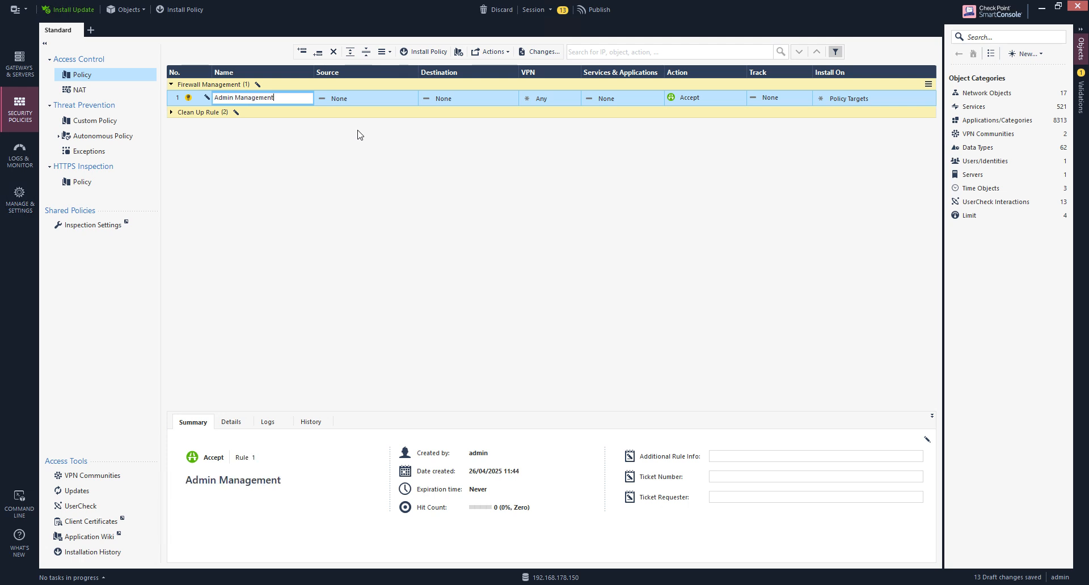
pyautogui.write(' Access')
pyautogui.press('Return')
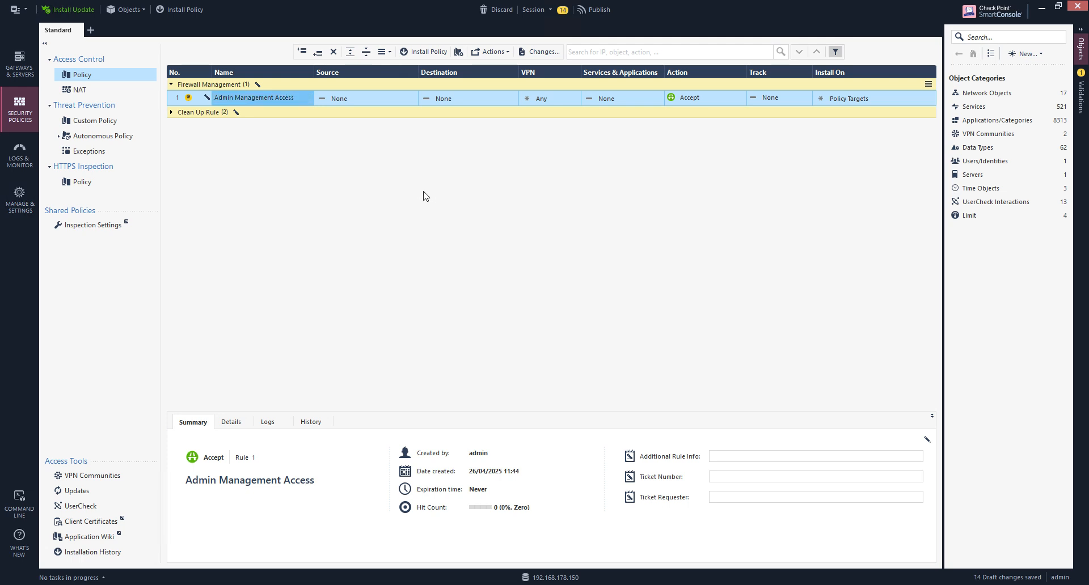
# - Open the CPAIO gateway from Gateways & Servers and view its Network Management interfaces
pyautogui.click(20, 65)
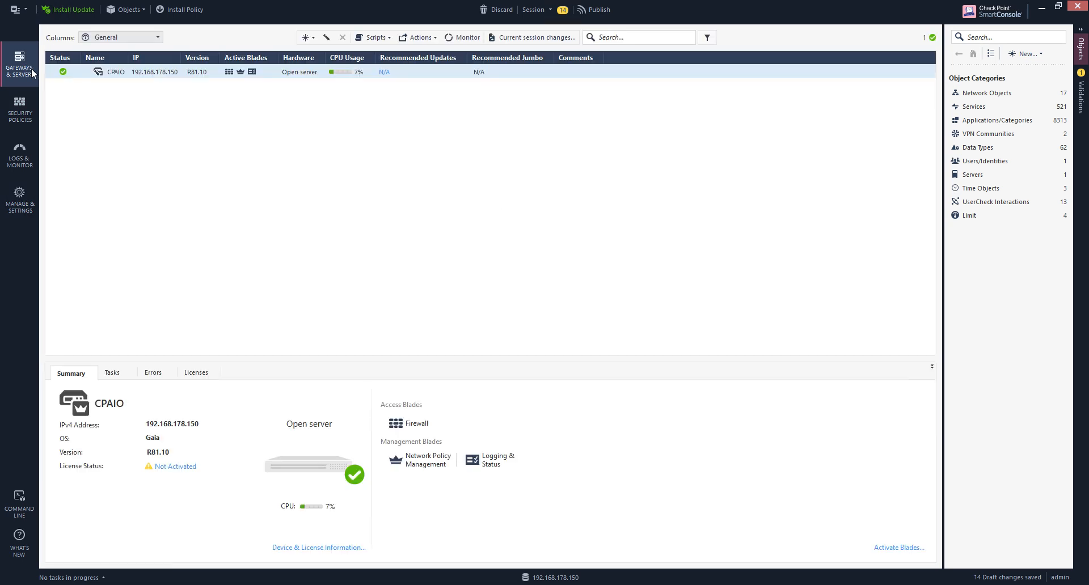
pyautogui.doubleClick(161, 73)
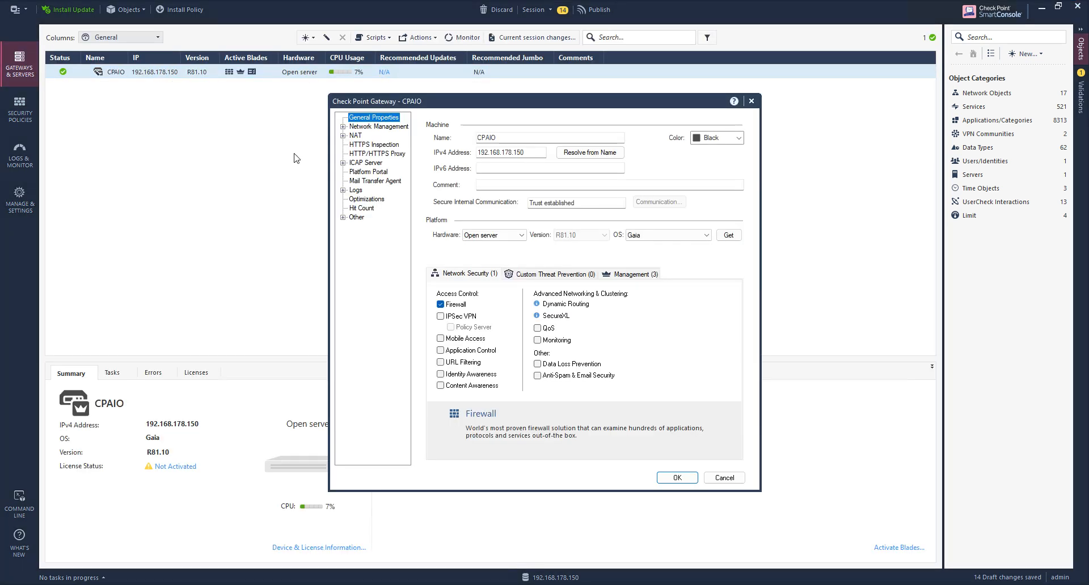
pyautogui.click(407, 128)
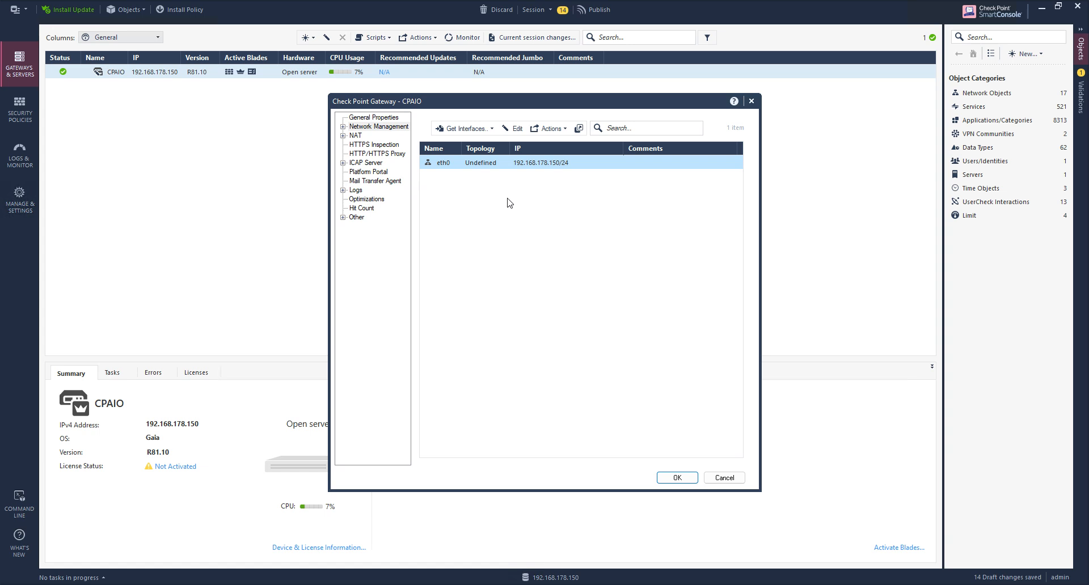
# - Make eth0 lead to Internet (External) with anti-spoofing set to Prevent and Log
pyautogui.doubleClick(488, 166)
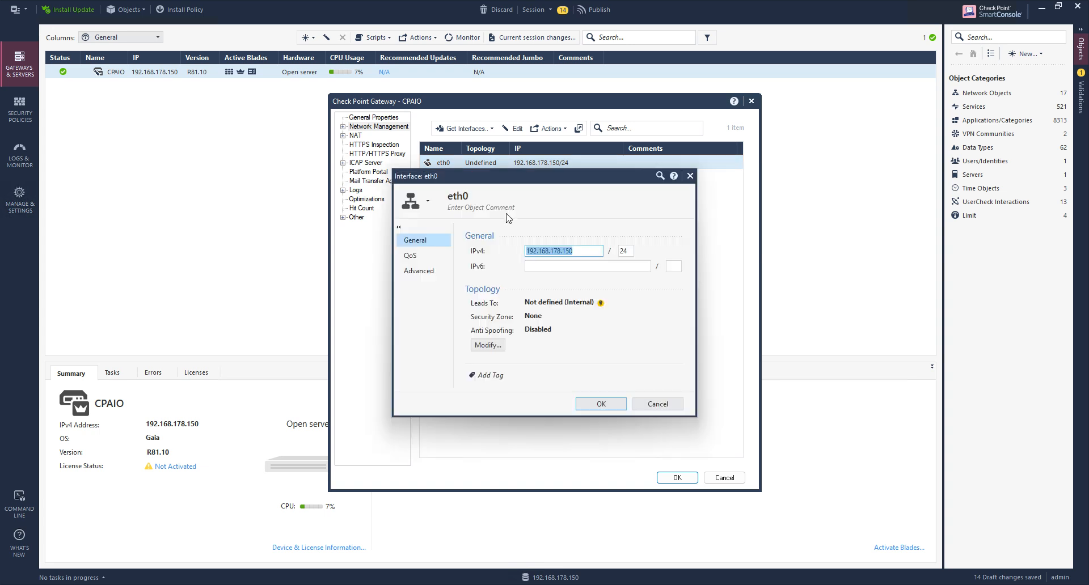
pyautogui.click(495, 348)
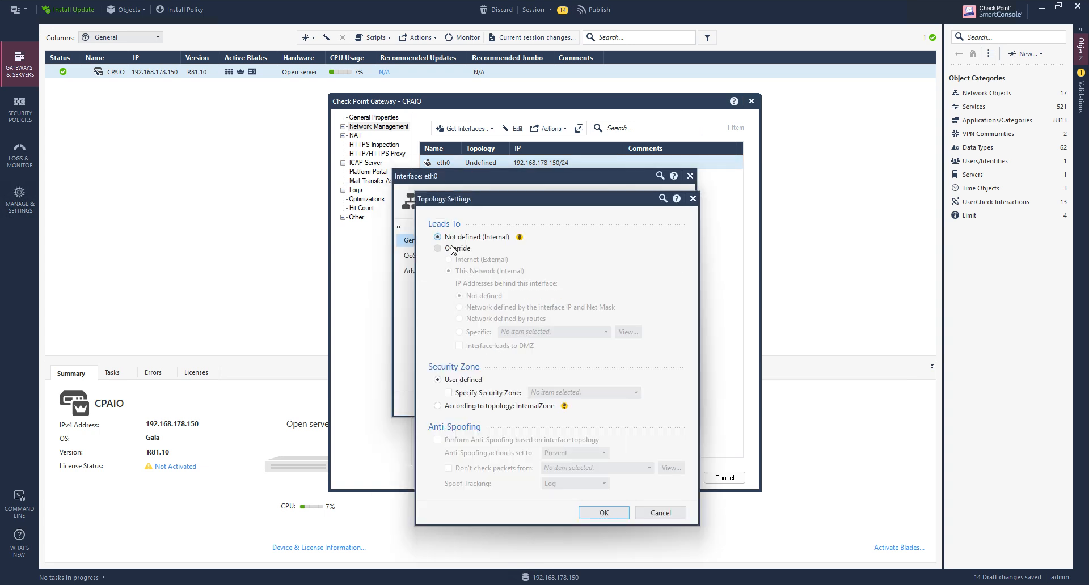
pyautogui.click(438, 248)
pyautogui.click(457, 262)
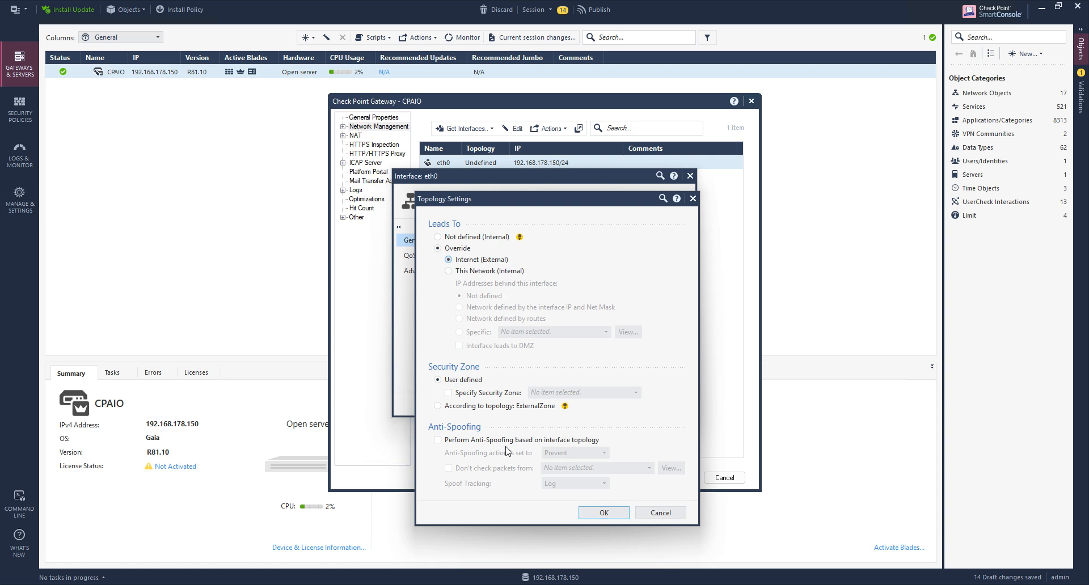
pyautogui.click(504, 441)
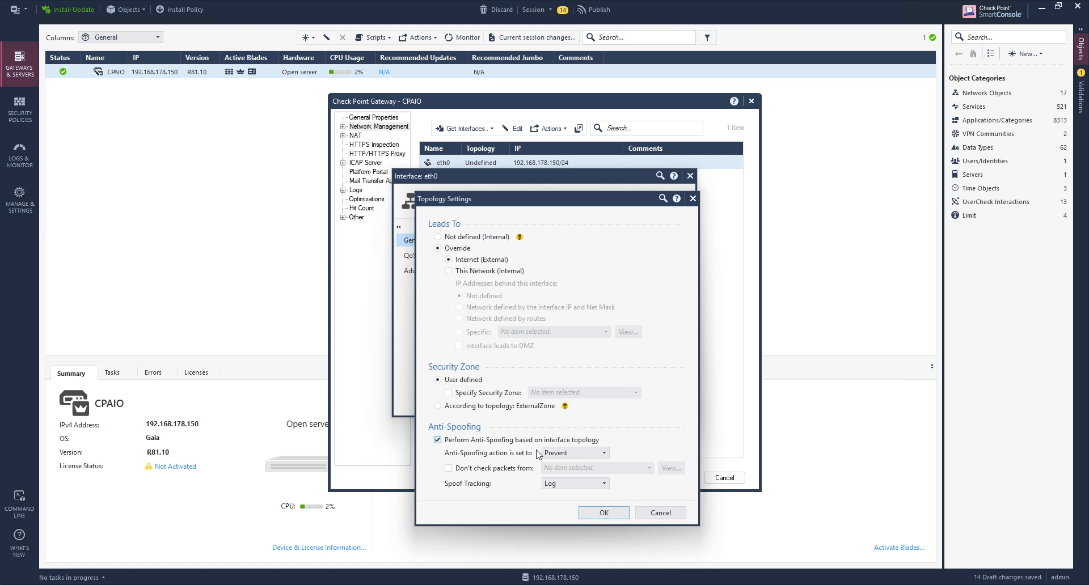
pyautogui.click(602, 513)
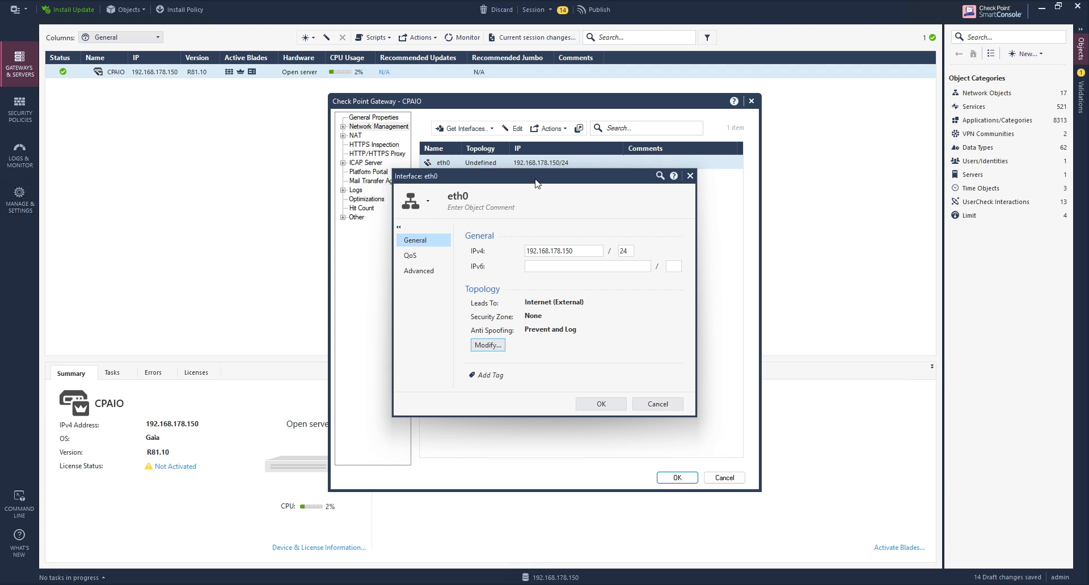
# - Check eth0's IPv4 address and mask, then save the interface and the CPAIO gateway properties
pyautogui.click(628, 250)
pyautogui.moveTo(573, 252); pyautogui.dragTo(532, 258)
pyautogui.click(545, 250)
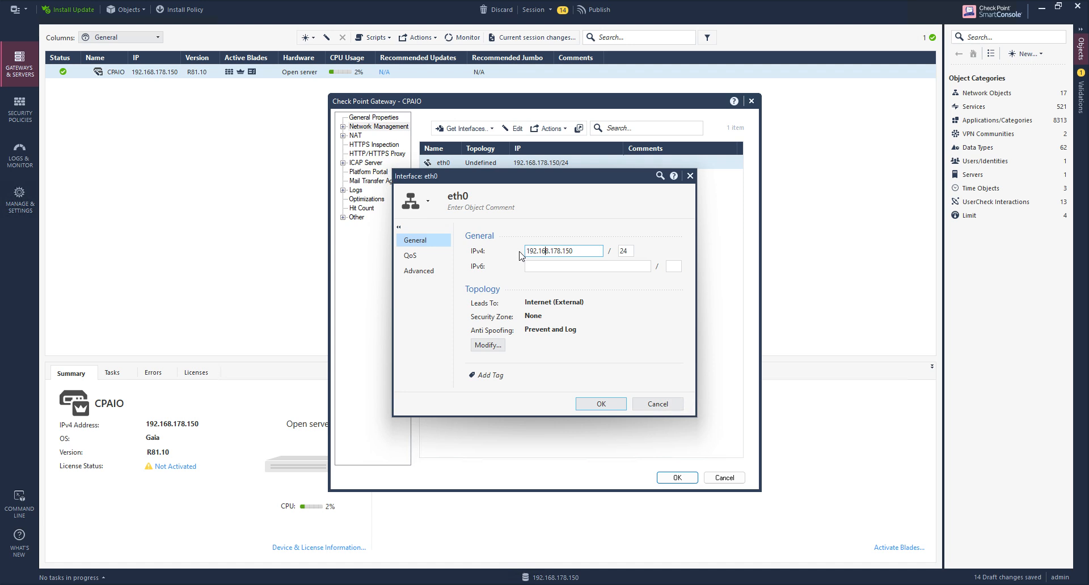
pyautogui.click(543, 251)
pyautogui.click(614, 404)
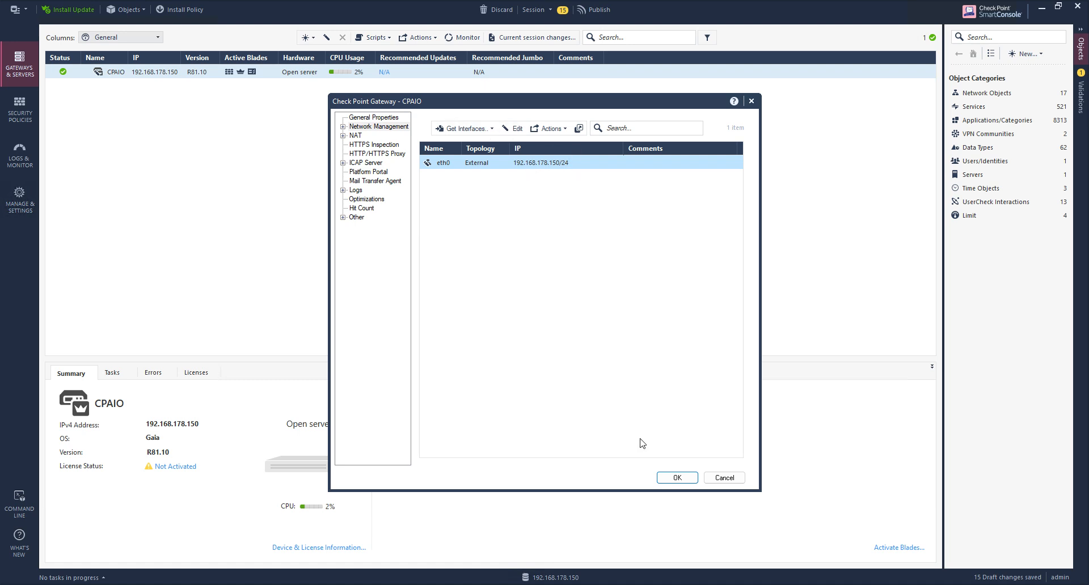
pyautogui.click(677, 479)
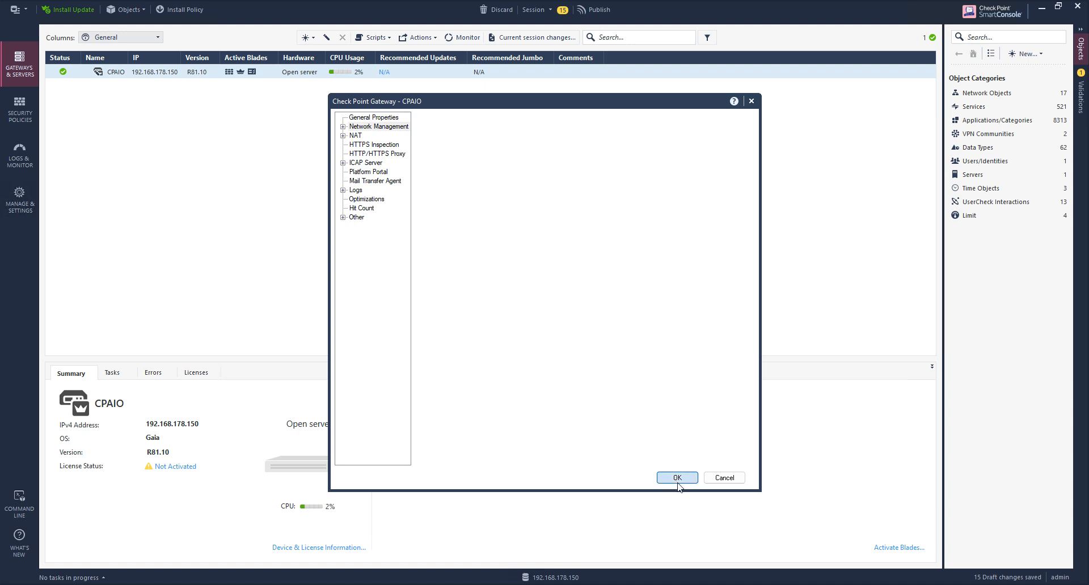
# - In the Access Control policy, set the Admin Management Access rule's source to Any
pyautogui.click(19, 114)
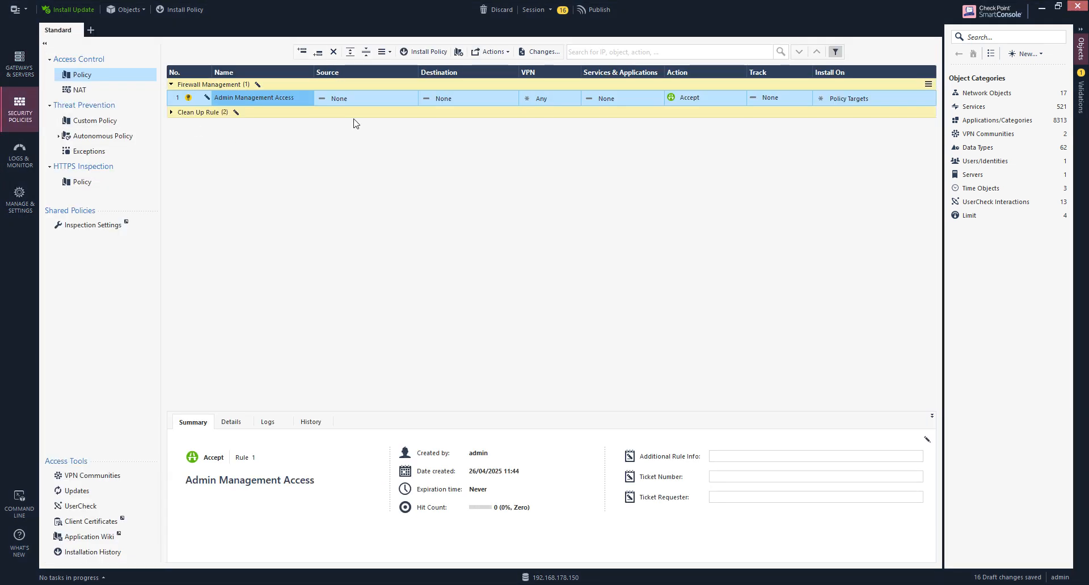
pyautogui.click(413, 95)
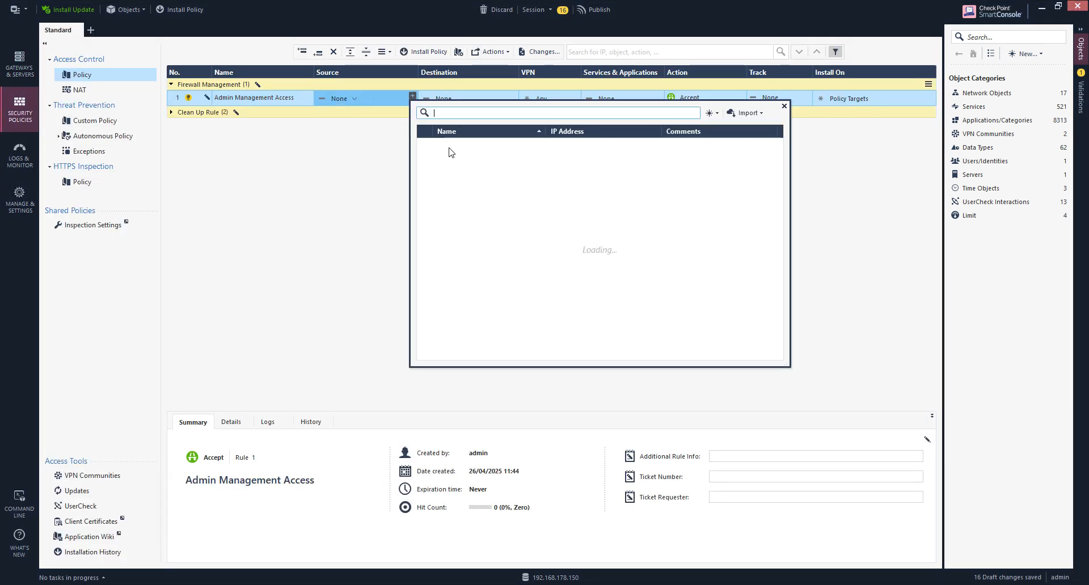
pyautogui.click(784, 106)
pyautogui.click(343, 98)
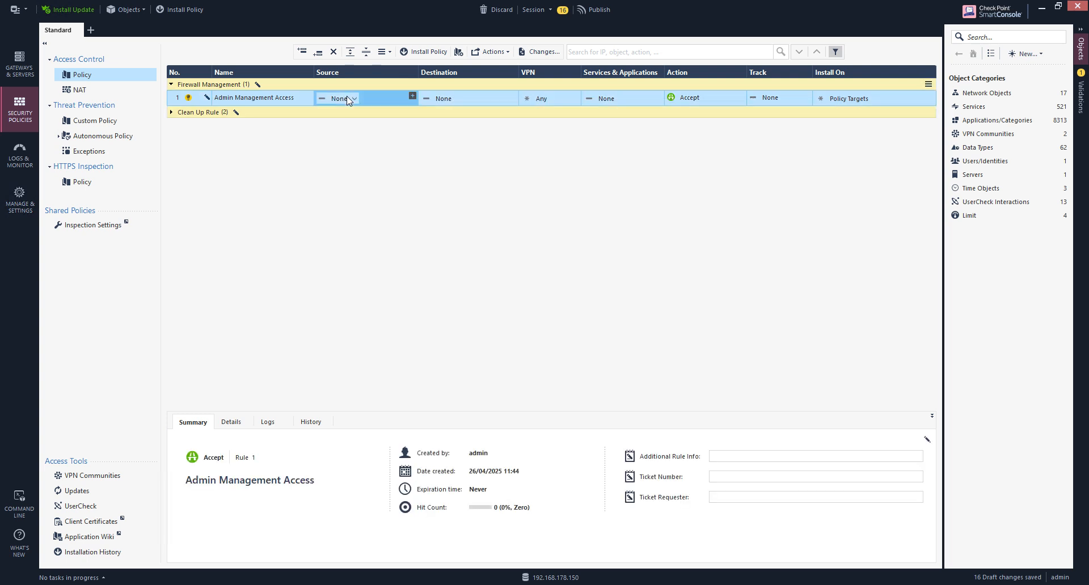
pyautogui.click(354, 98)
pyautogui.click(406, 120)
# - Set the rule's destination to the CPAIO gateway object
pyautogui.click(459, 100)
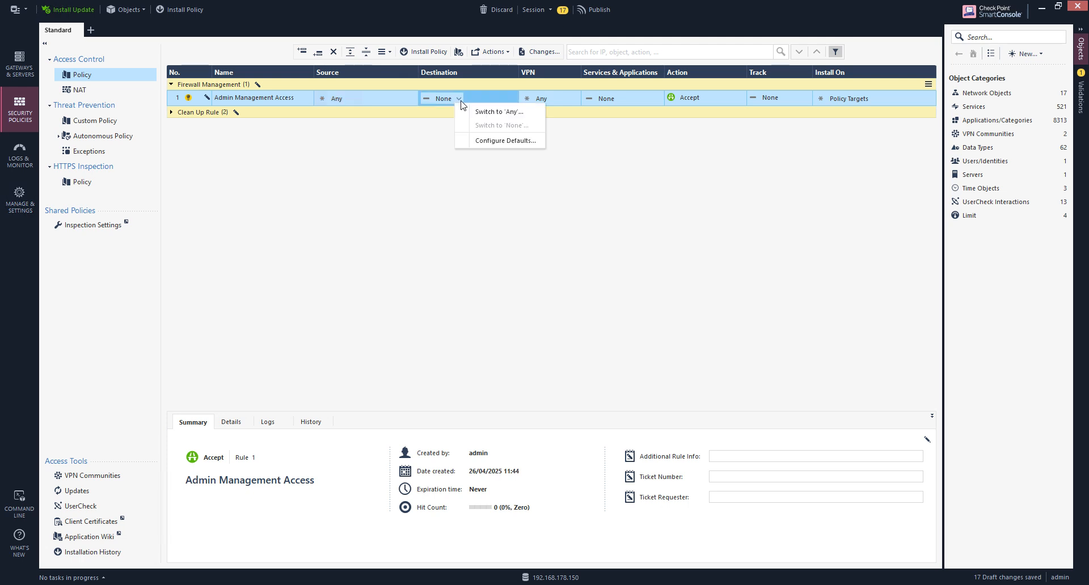
pyautogui.click(486, 110)
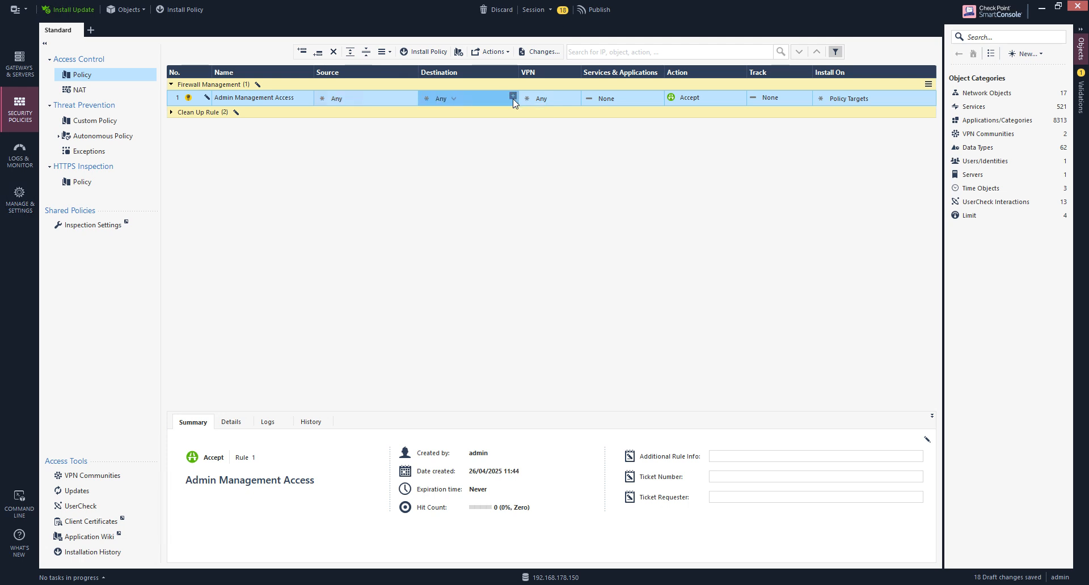
pyautogui.click(512, 96)
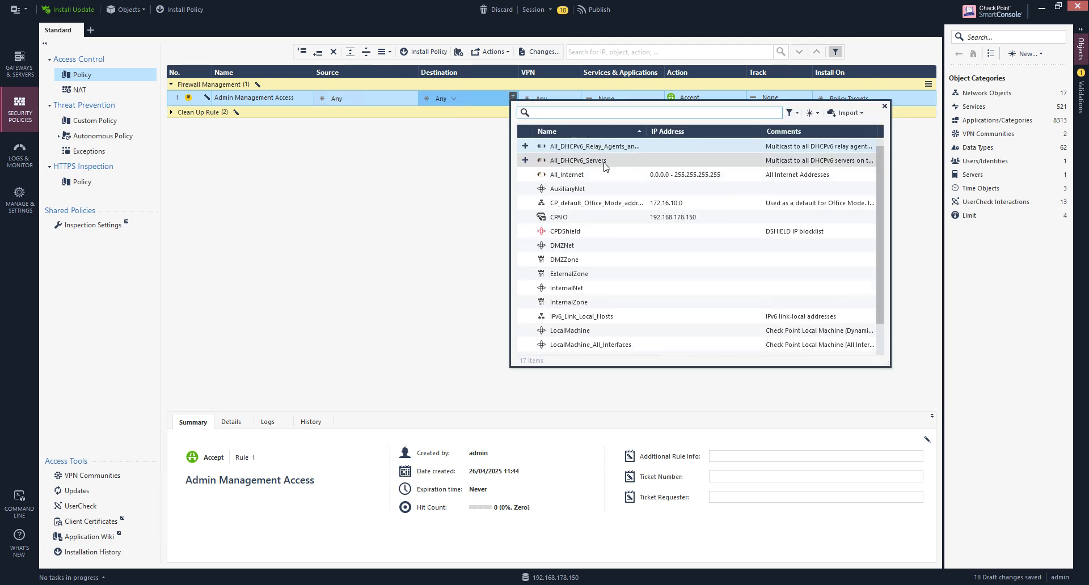
pyautogui.write('CPAIO')
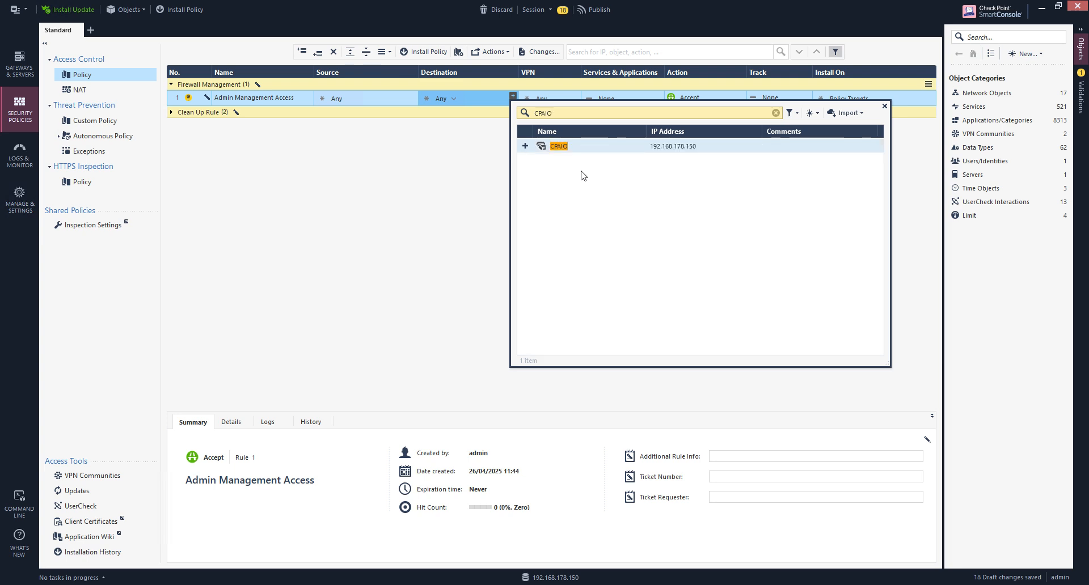
pyautogui.doubleClick(574, 150)
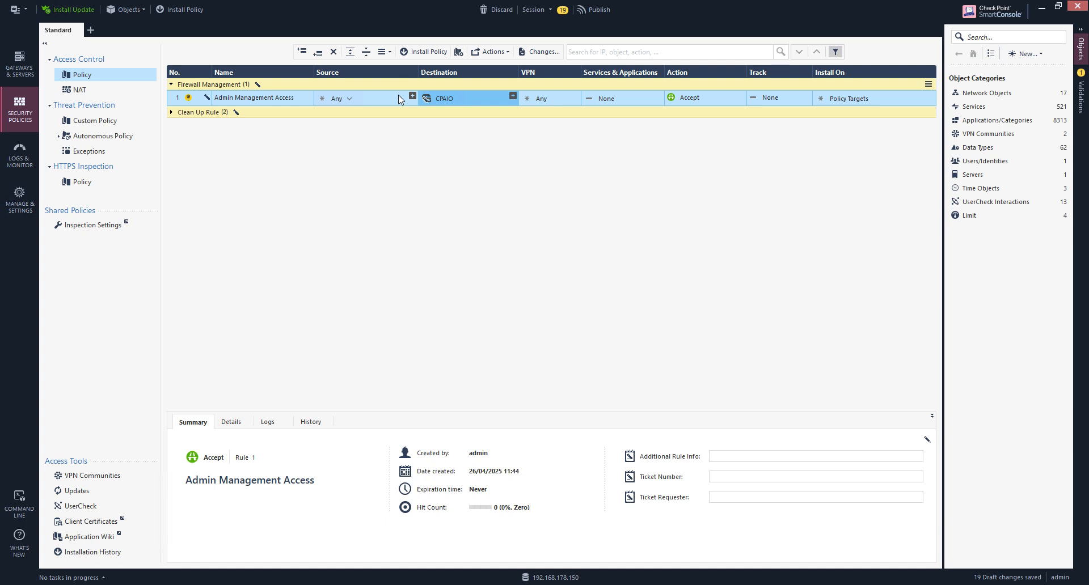
# - Reset the Admin Management Access rule's source to None
pyautogui.click(658, 96)
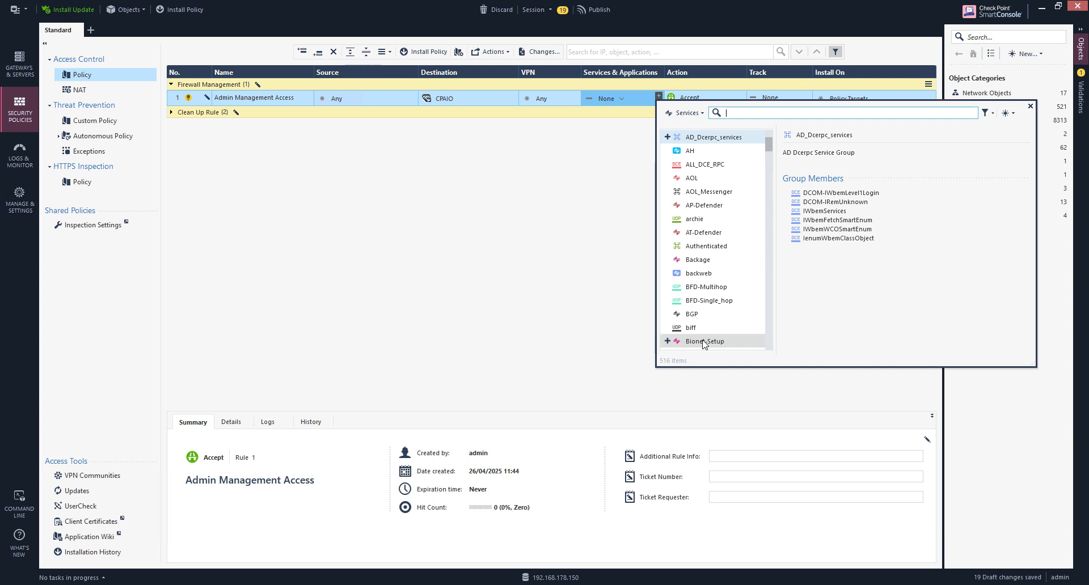
pyautogui.click(549, 262)
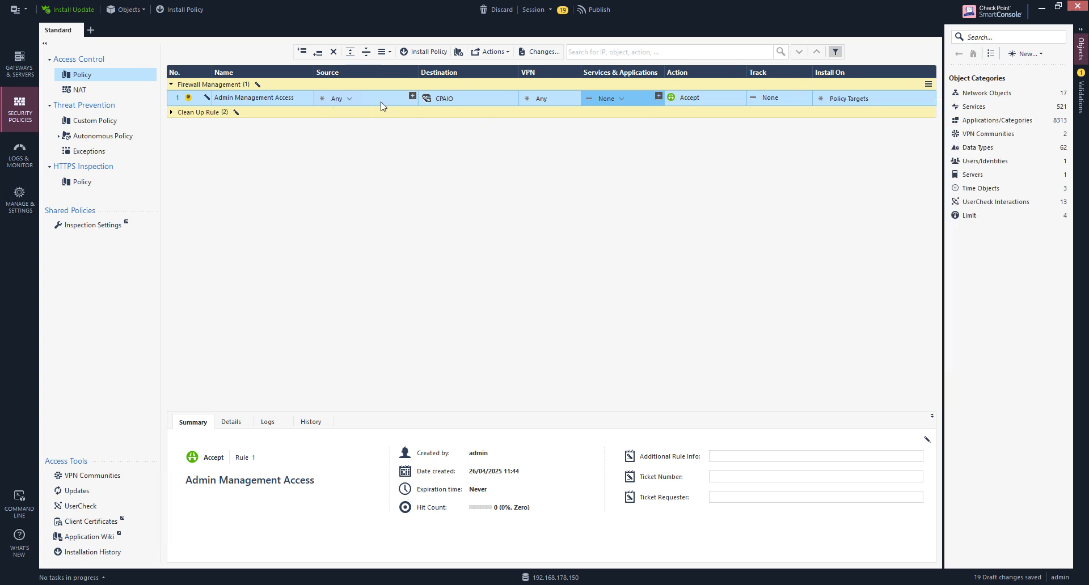
pyautogui.click(349, 99)
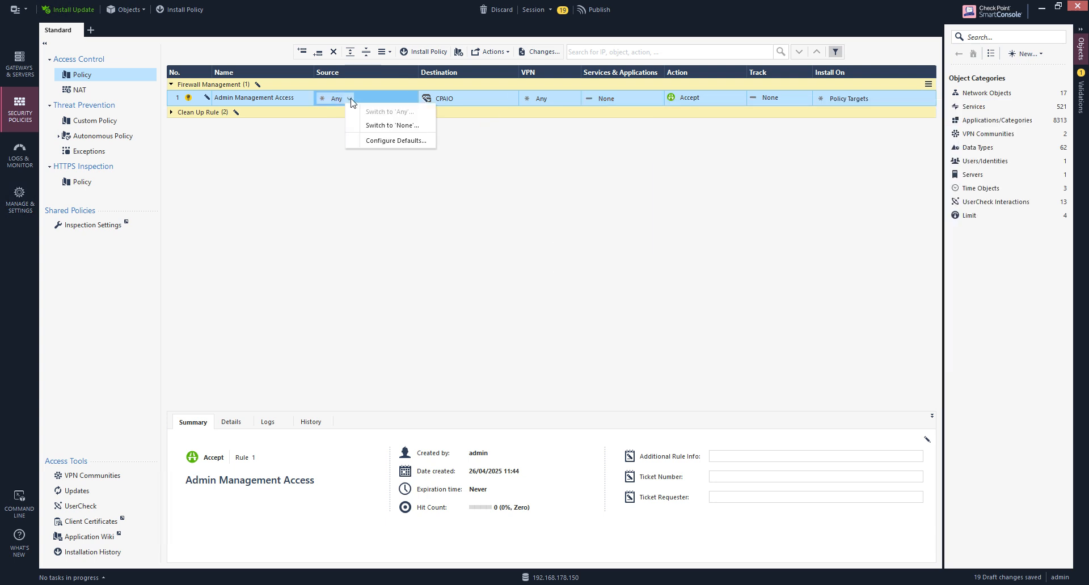
pyautogui.click(394, 125)
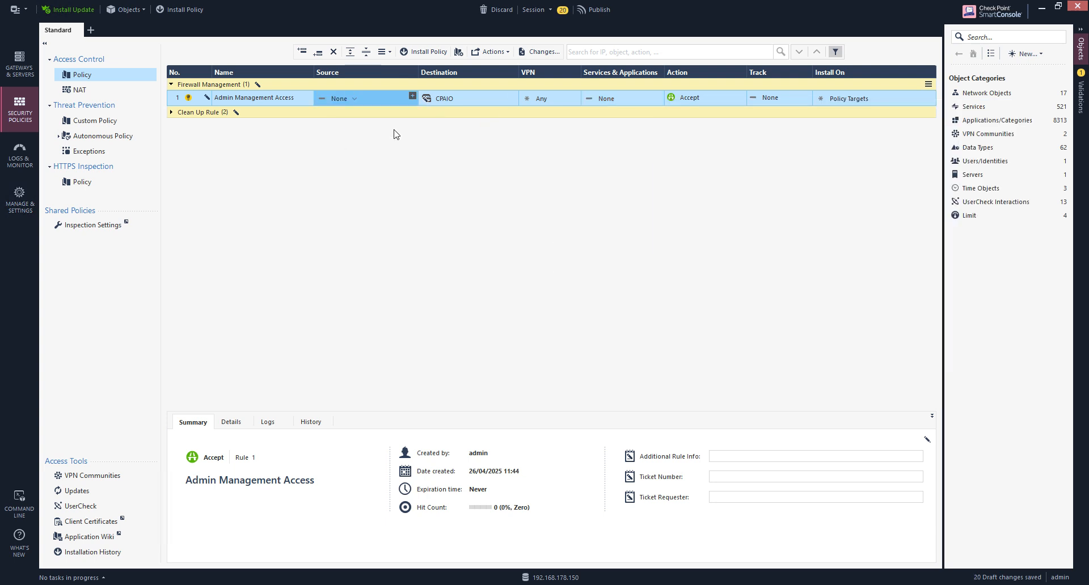
# - Create network Net_192.168.179.0 with mask 255.255.255.0 as the rule's source
pyautogui.click(413, 97)
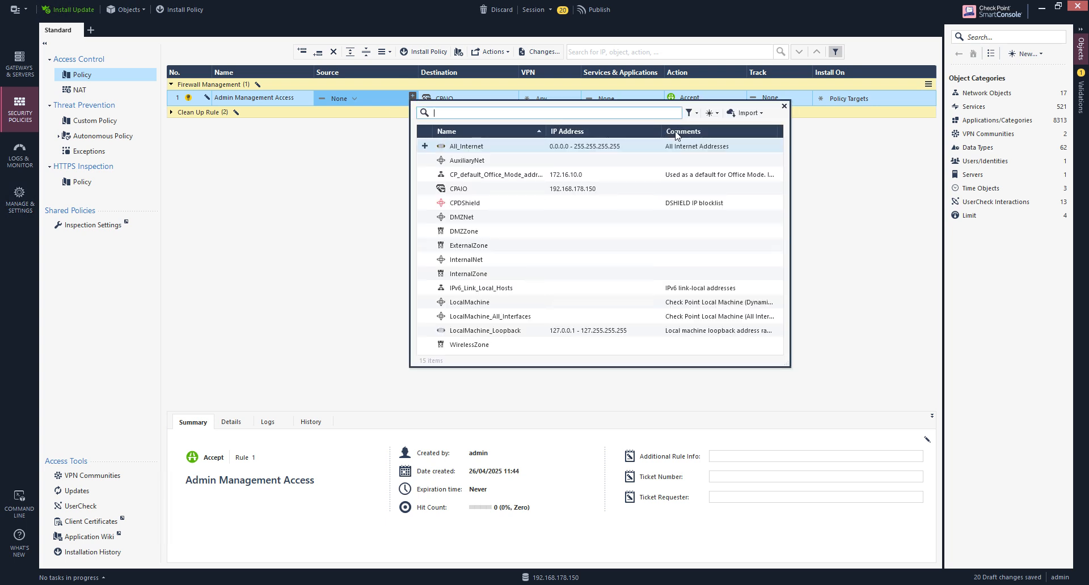
pyautogui.click(711, 113)
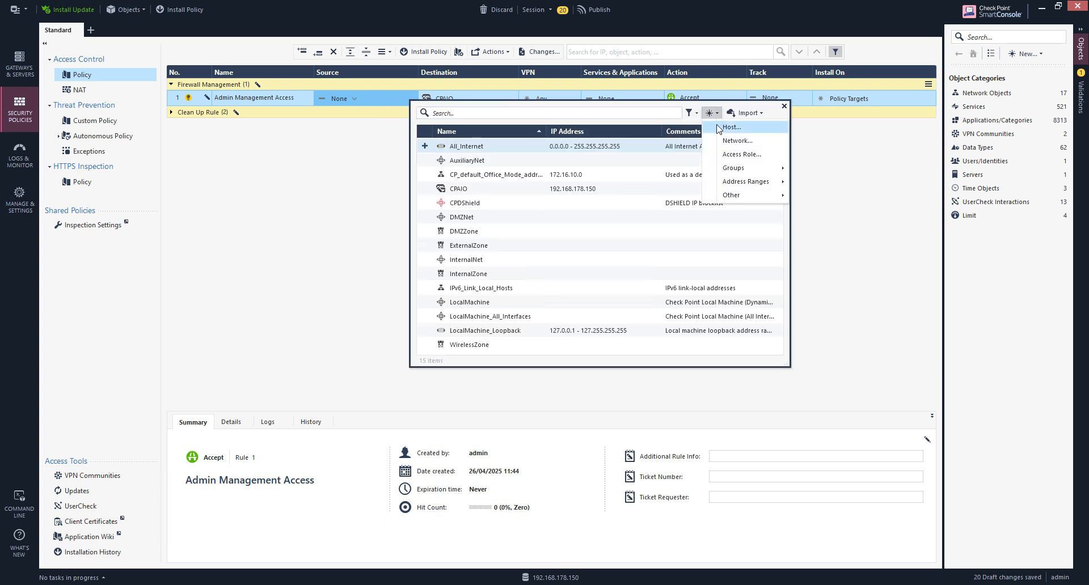
pyautogui.click(728, 138)
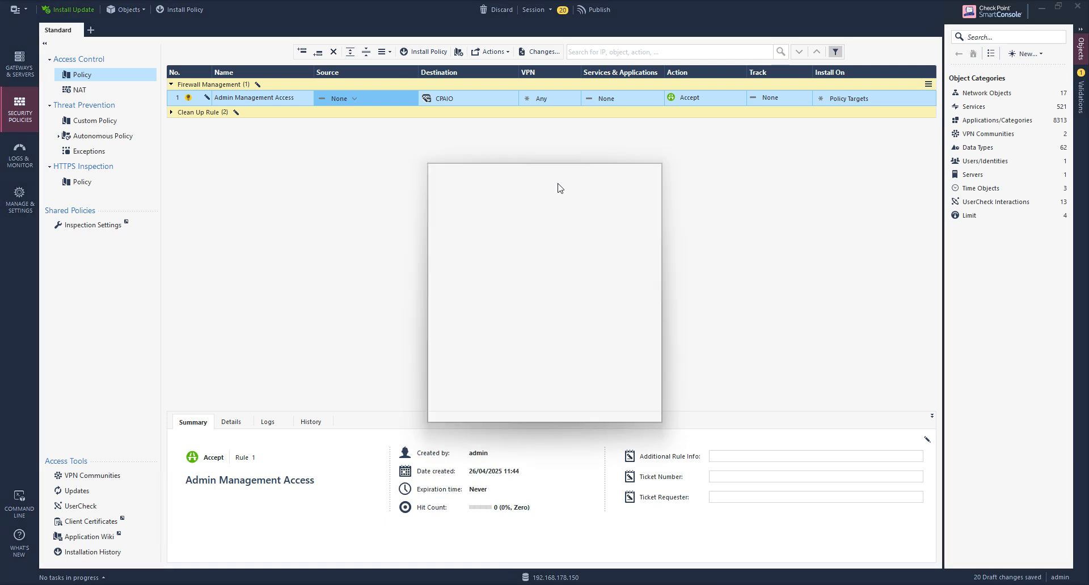
pyautogui.write('Net_')
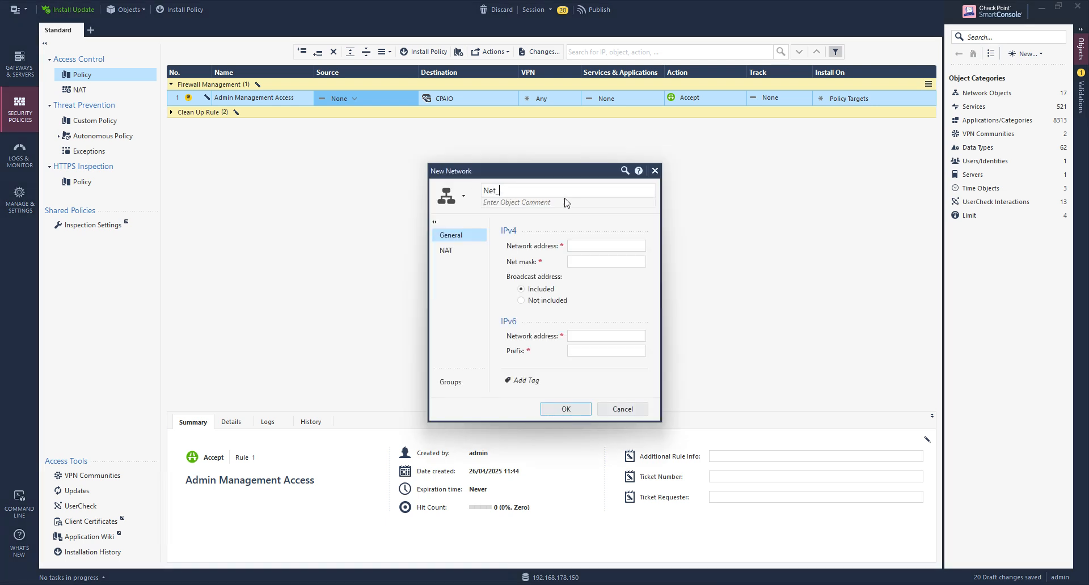
pyautogui.write('192.168.179.0')
pyautogui.click(603, 247)
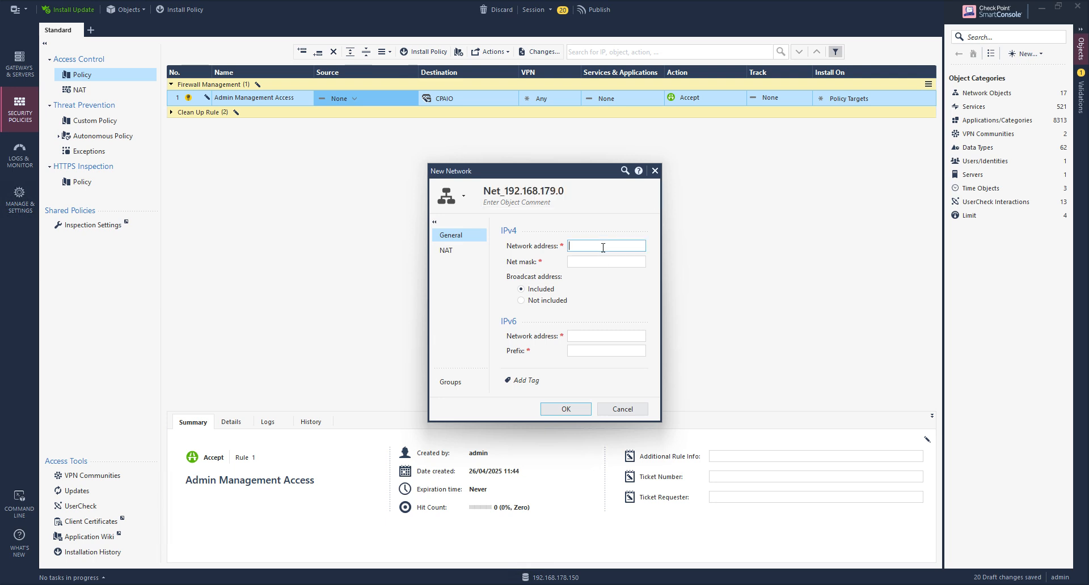
pyautogui.write('192.168.179.0')
pyautogui.press('Tab')
pyautogui.write('255.255.255.0')
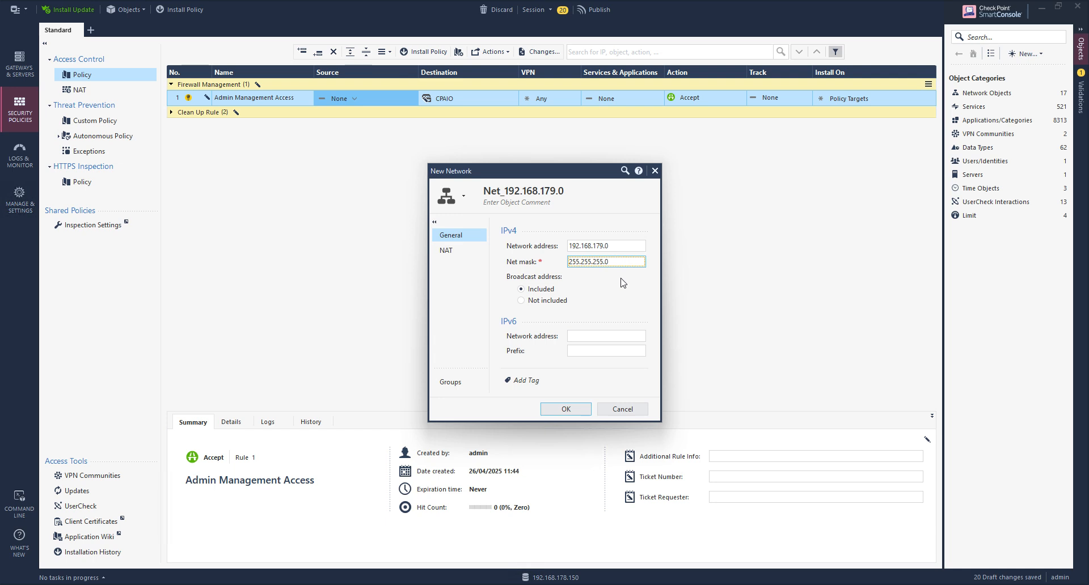
pyautogui.click(565, 408)
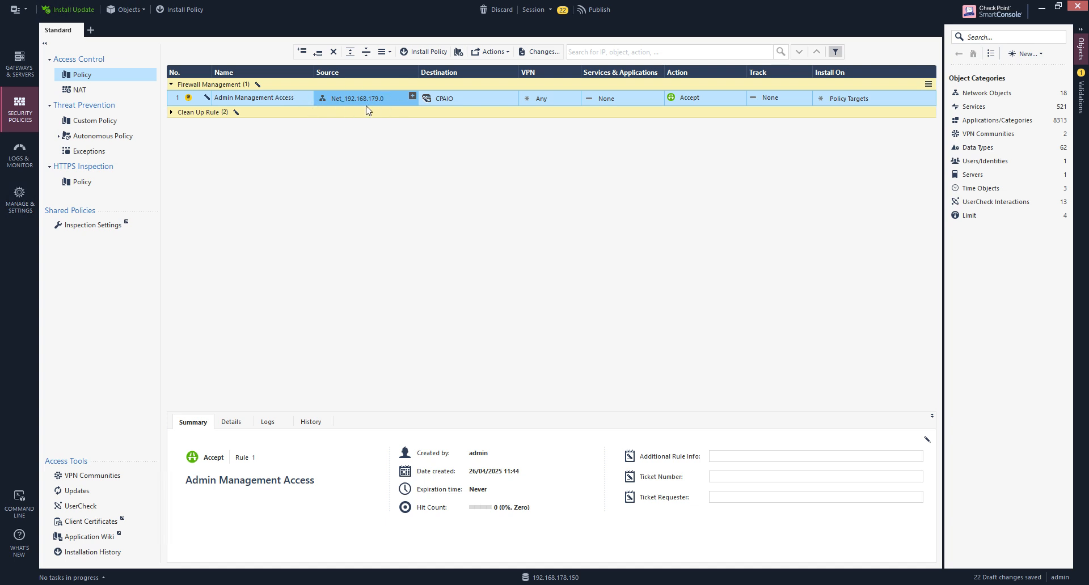
# - Set the Admin Management Access rule's services to Any
pyautogui.moveTo(377, 106)
pyautogui.moveTo(444, 101)
pyautogui.click(659, 95)
pyautogui.click(620, 98)
pyautogui.click(642, 112)
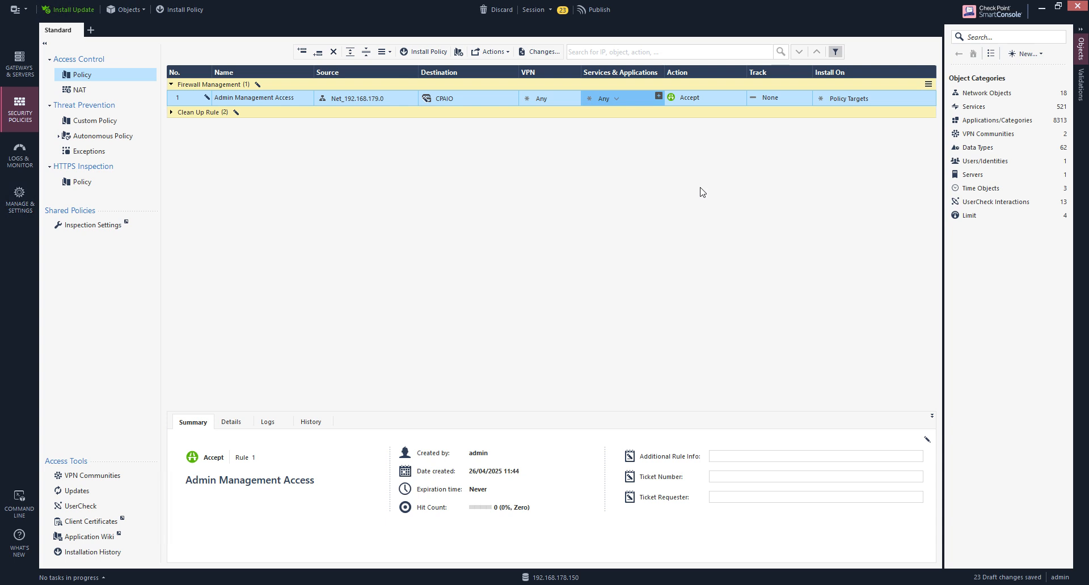
# - Remove Net_192.168.179.0 from the rule's source and start a new host object
pyautogui.click(366, 103)
pyautogui.rightClick(367, 102)
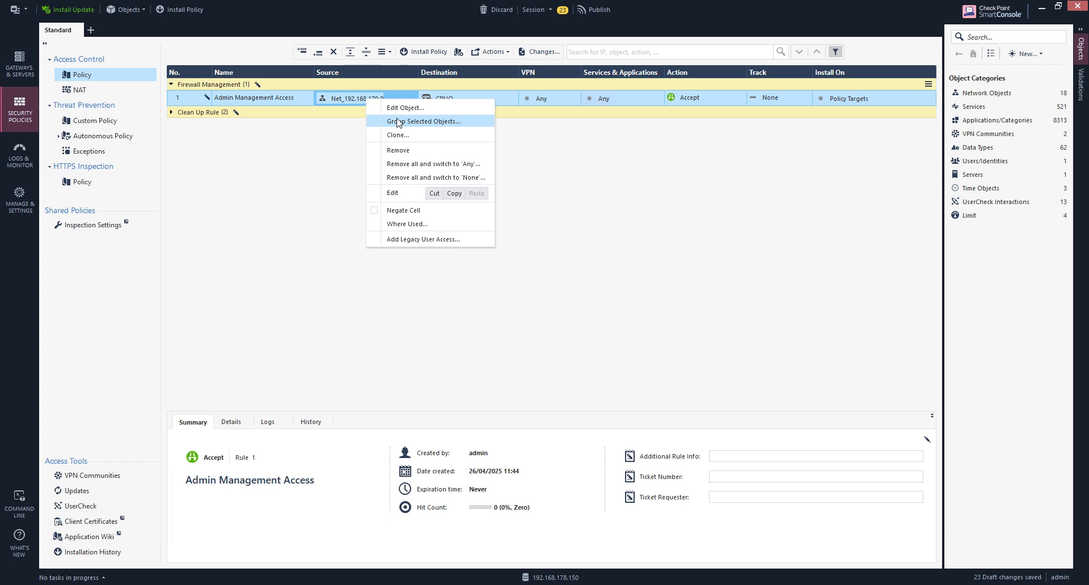
pyautogui.click(447, 152)
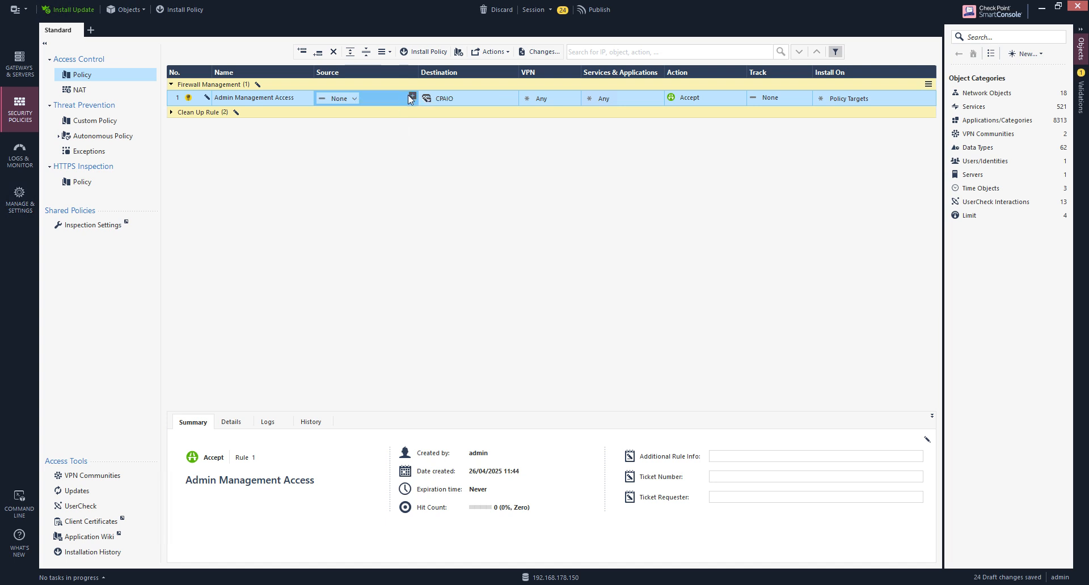
pyautogui.click(412, 96)
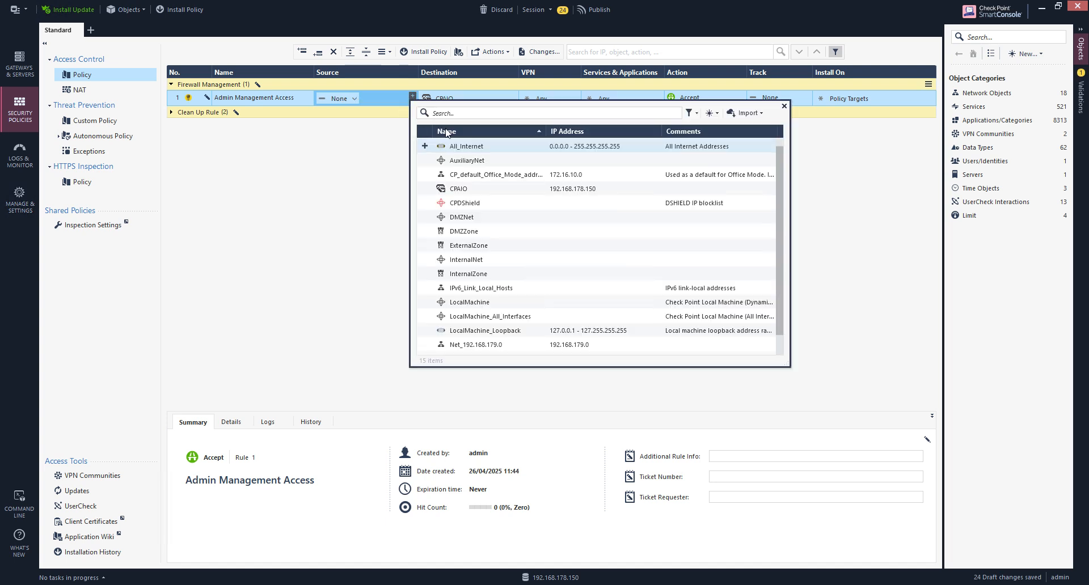
pyautogui.click(712, 113)
pyautogui.click(723, 129)
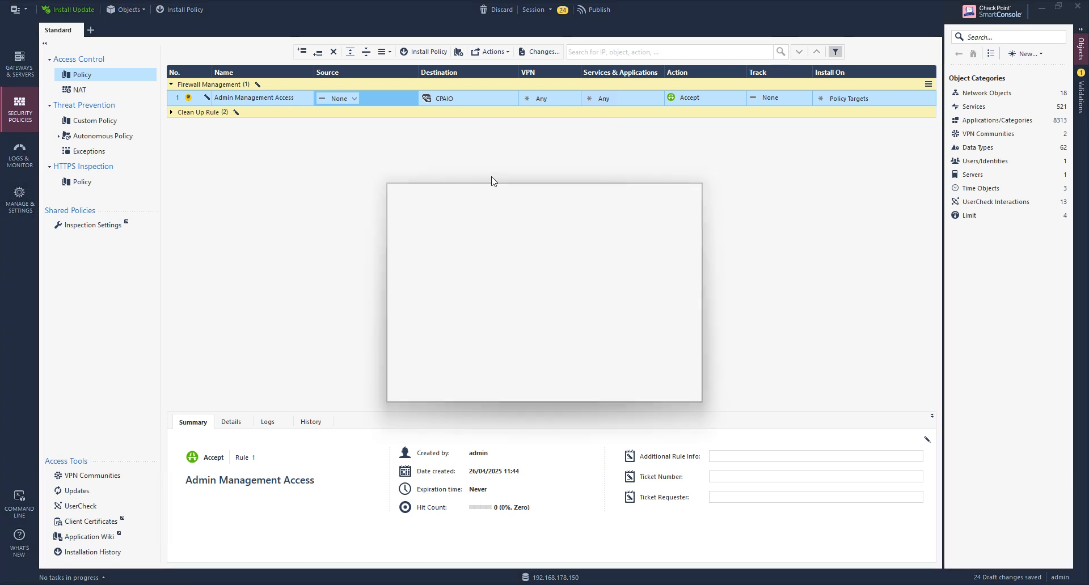
# - Name the new host Host_192.168.179.10, give it IPv4 address 192.168.179.10, and save it
pyautogui.write('Ho')
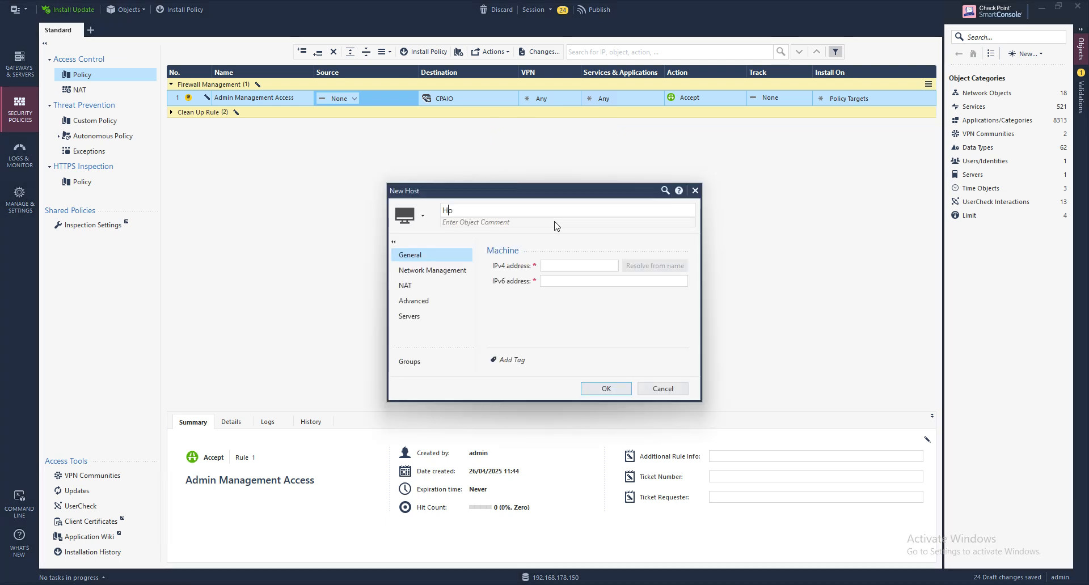
pyautogui.write('st_192.168.179')
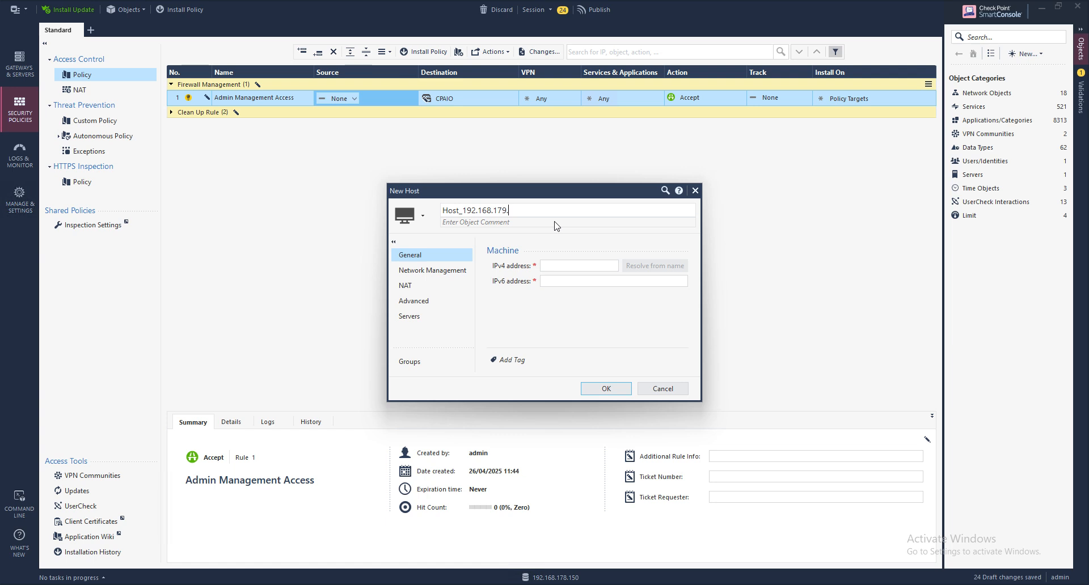
pyautogui.write('.10')
pyautogui.moveTo(518, 210); pyautogui.dragTo(462, 208)
pyautogui.hotkey('ctrl', 'c')
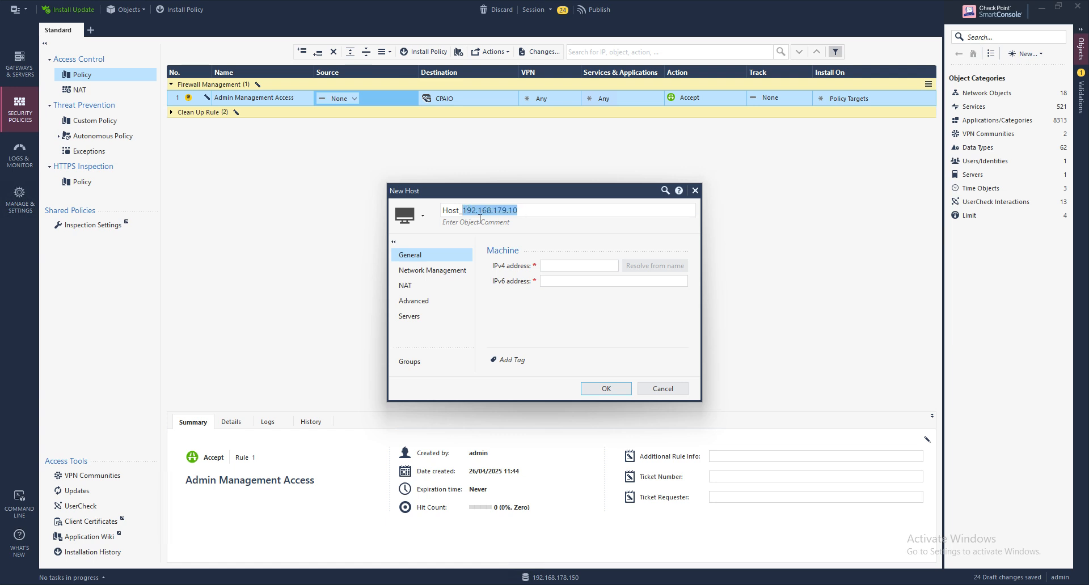
pyautogui.click(557, 265)
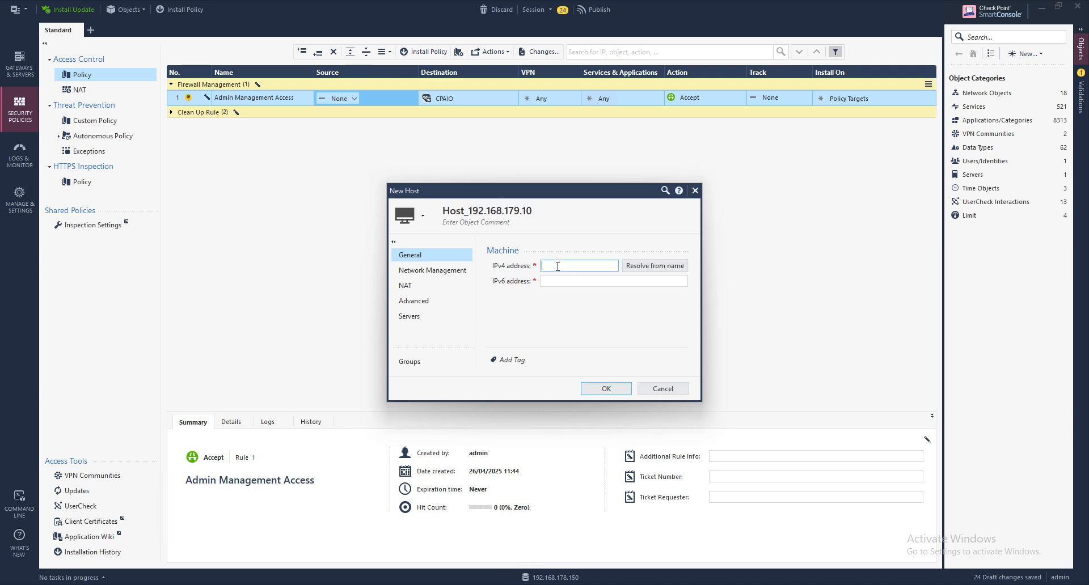
pyautogui.hotkey('ctrl', 'v')
pyautogui.click(625, 387)
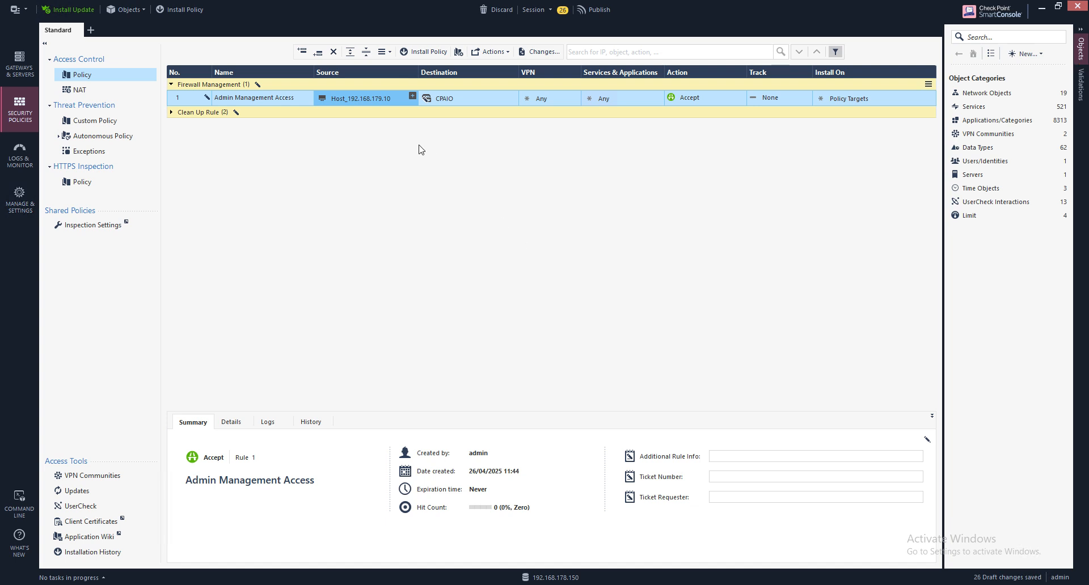
# - Add a new network Net_192.168.178.0 (192.168.178.0, mask 255.255.255.0) to rule 1's Source
pyautogui.click(412, 96)
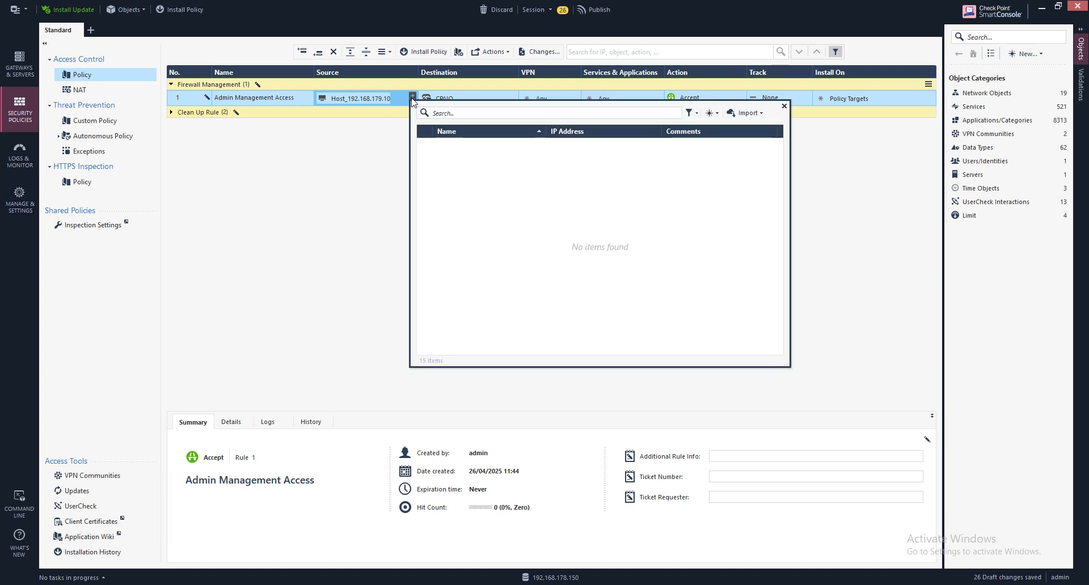
pyautogui.click(712, 112)
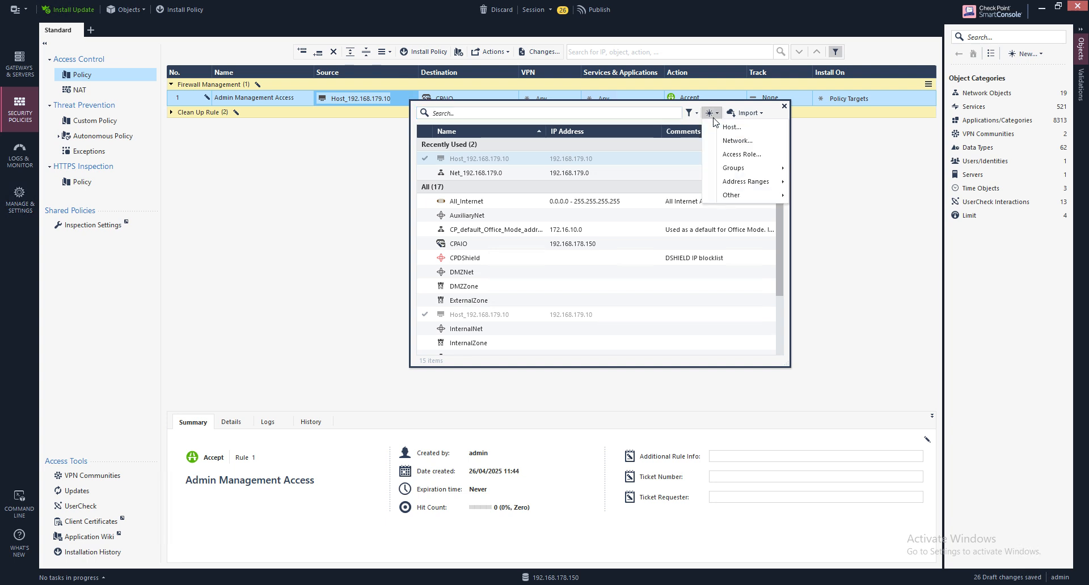
pyautogui.click(737, 141)
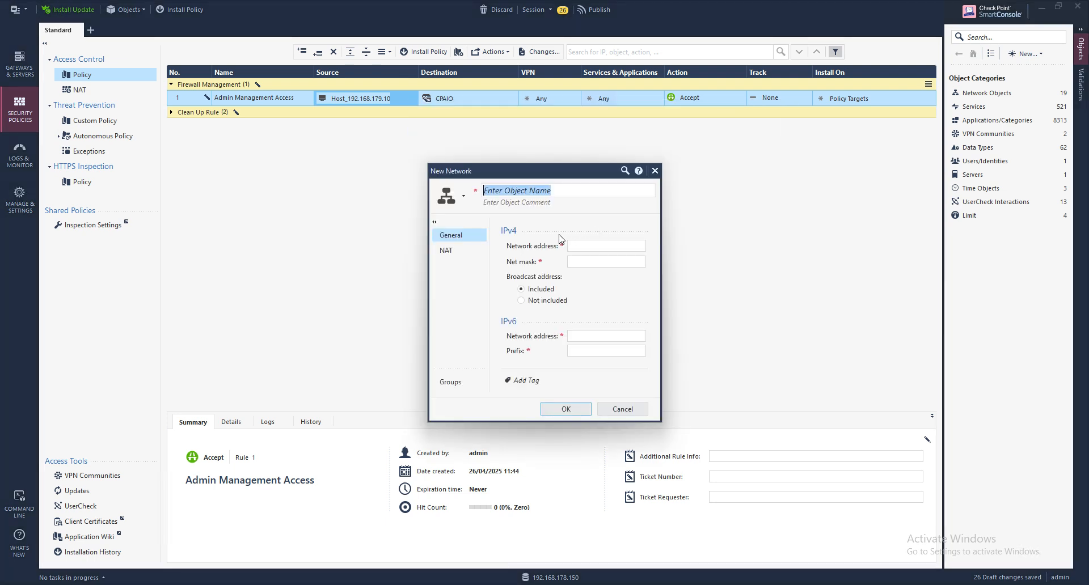
pyautogui.write('Net_1')
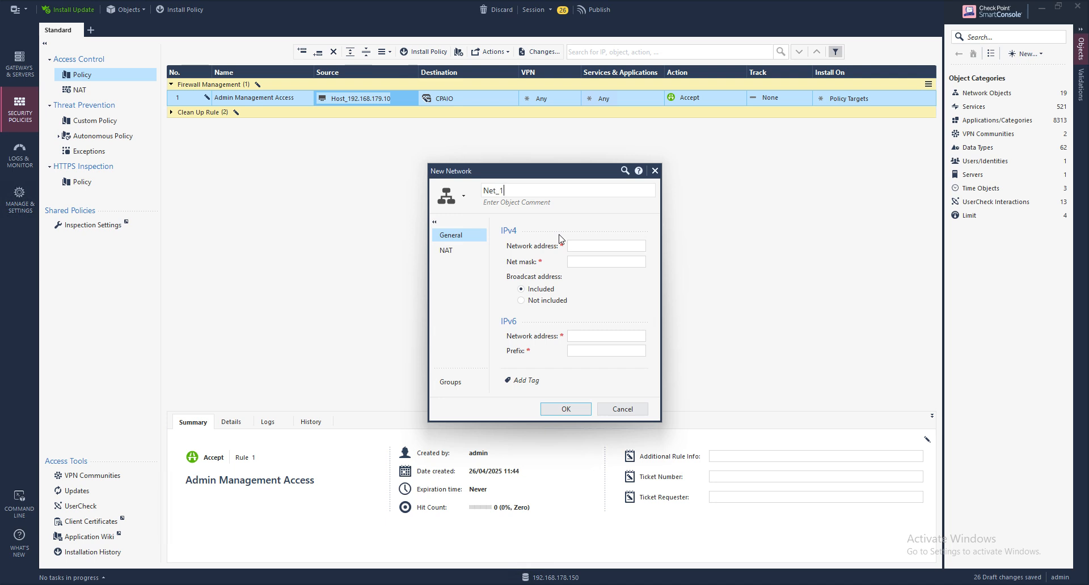
pyautogui.write('92.17')
pyautogui.write('68.178.0')
pyautogui.click(582, 246)
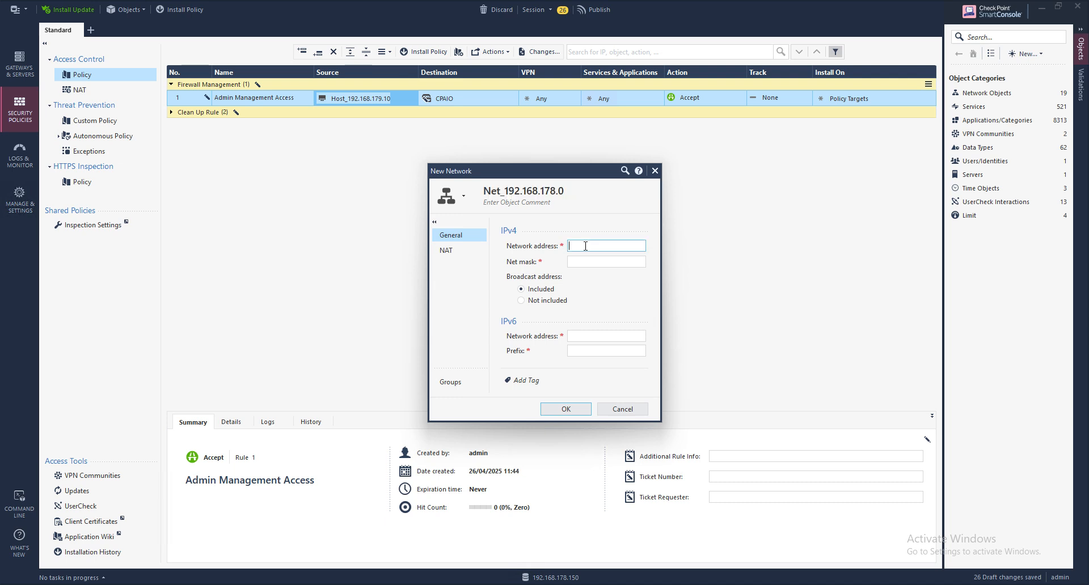
pyautogui.write('192.168.178.0')
pyautogui.press('Tab')
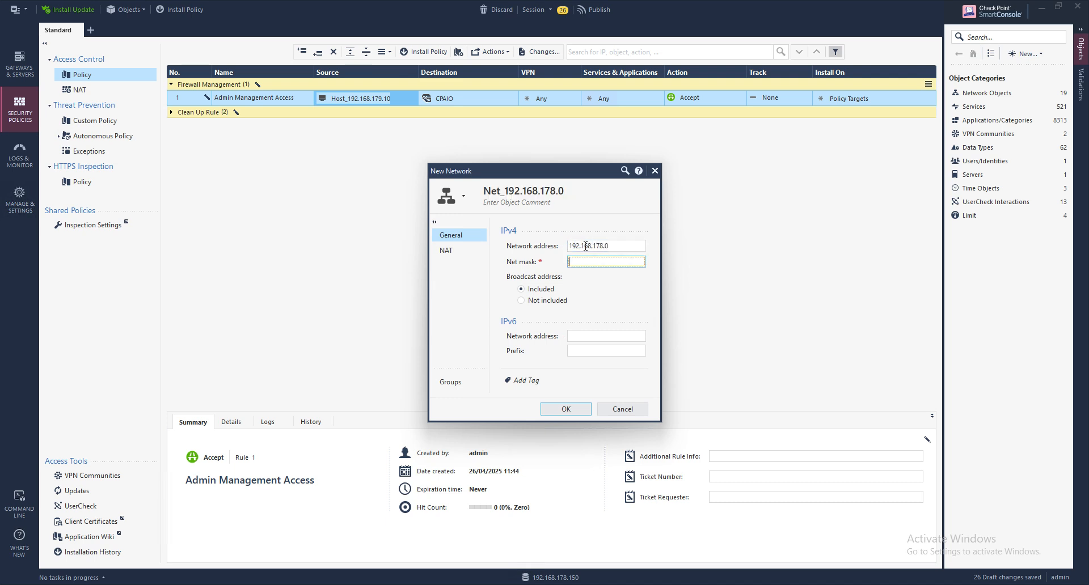
pyautogui.write('255.255.255.0')
pyautogui.click(571, 410)
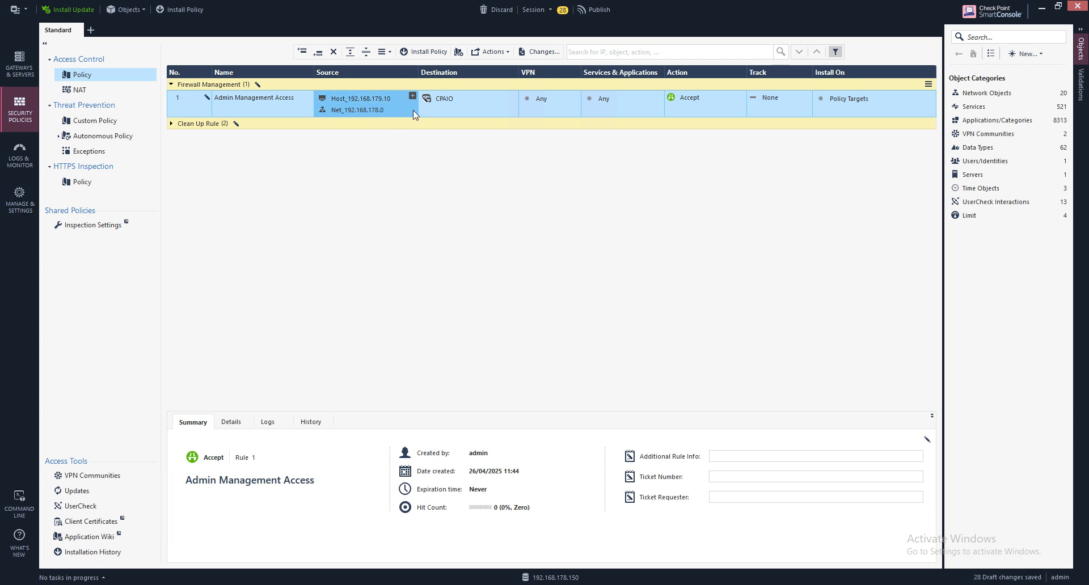
# - Replace Any in rule 1's Services & Applications with the CPMI and CPM services
pyautogui.click(450, 100)
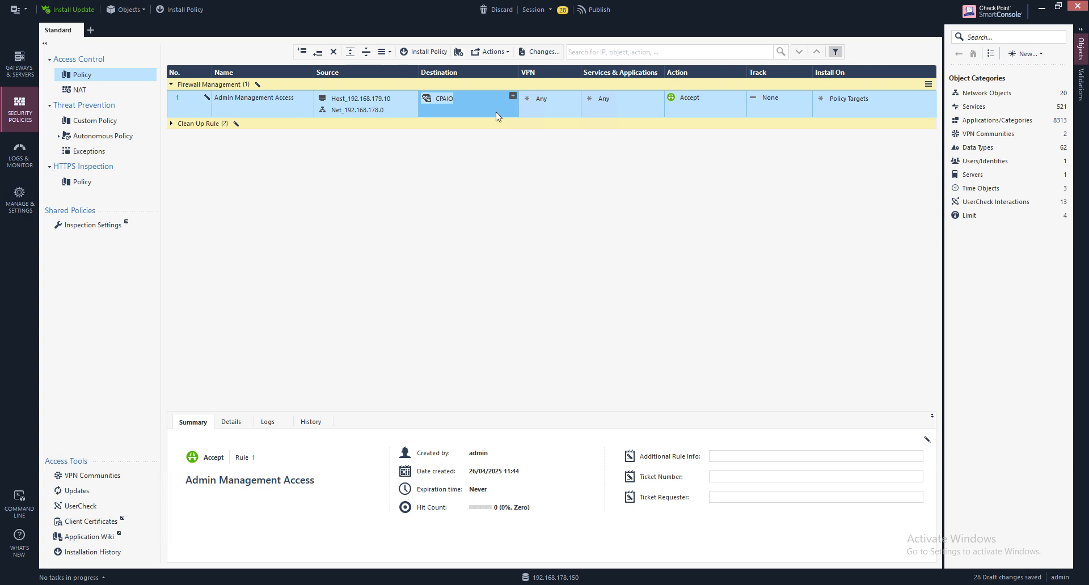
pyautogui.click(657, 96)
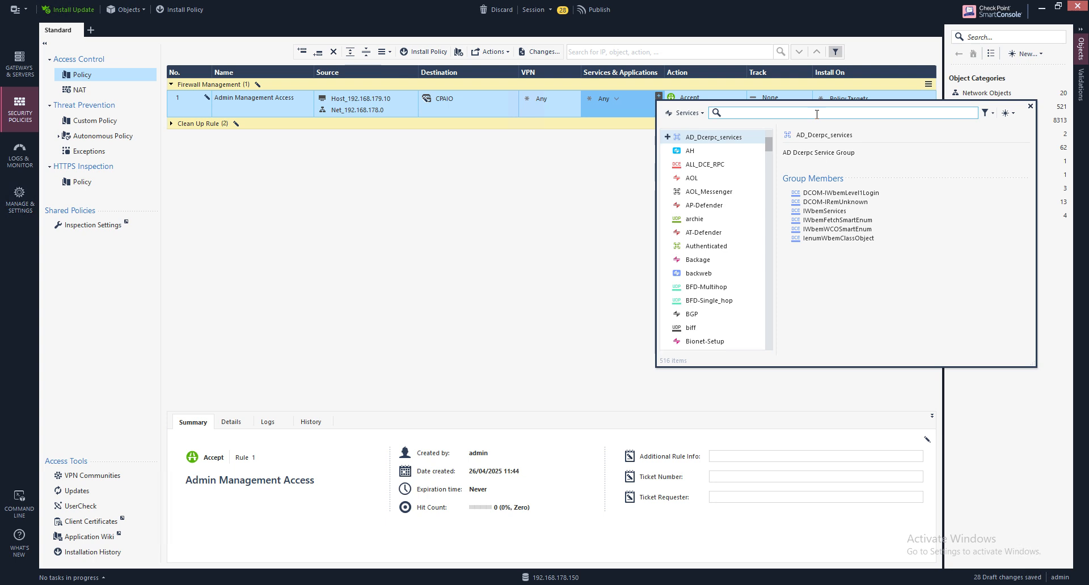
pyautogui.write('cpmi')
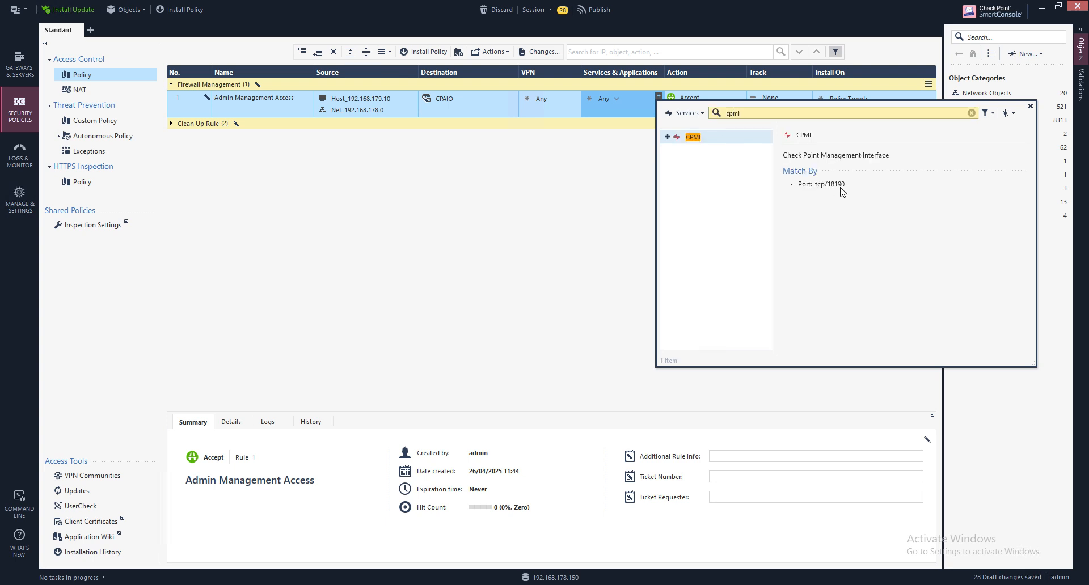
pyautogui.click(667, 137)
pyautogui.press('BackSpace')
pyautogui.press('BackSpace')
pyautogui.write('m')
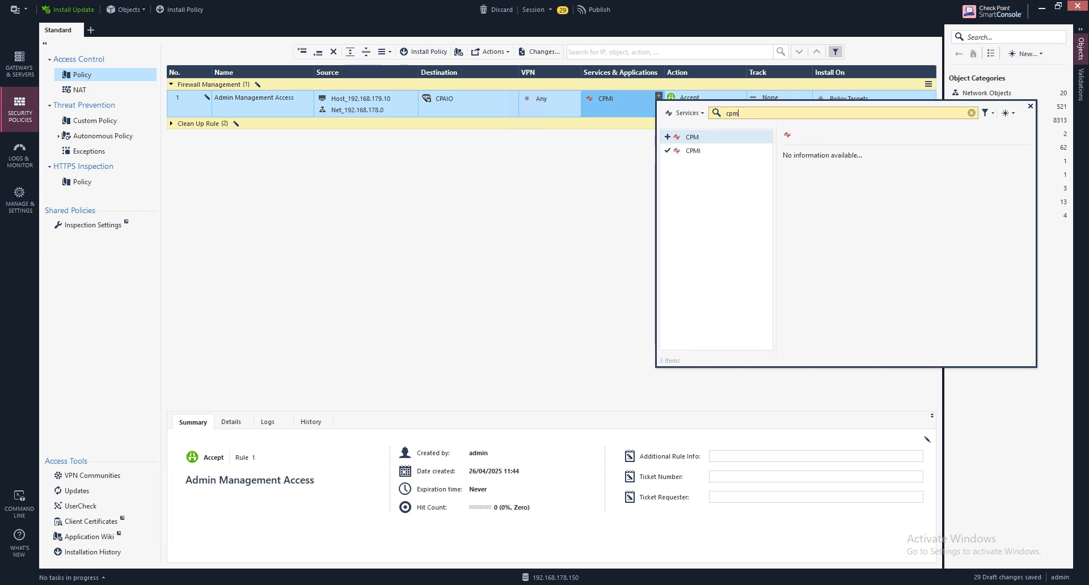
pyautogui.click(668, 138)
pyautogui.click(609, 172)
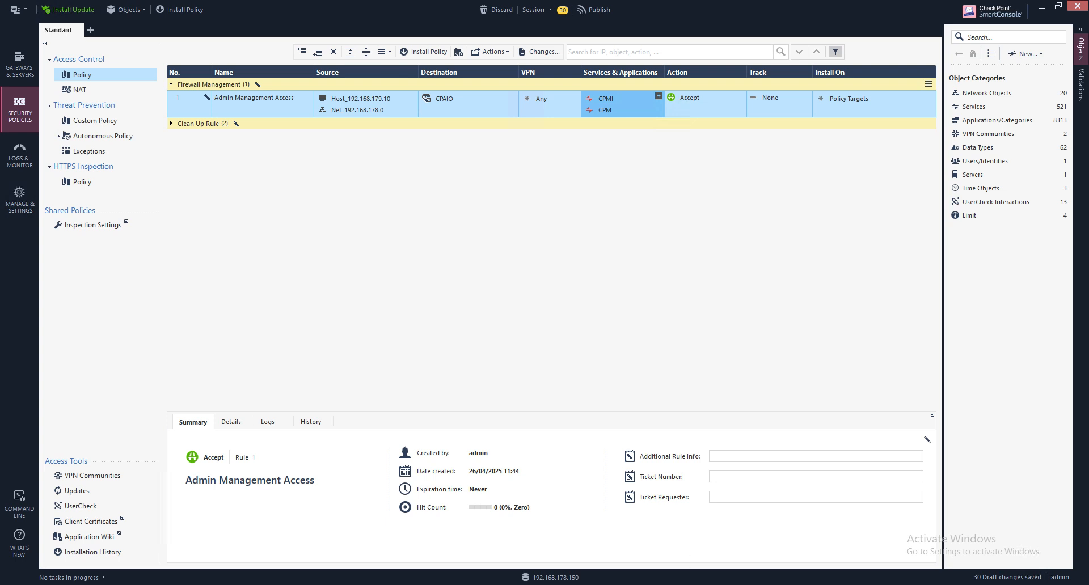
pyautogui.moveTo(696, 584)
# - Add the https and ssh services to rule 1 alongside CPMI and CPM
pyautogui.click(658, 97)
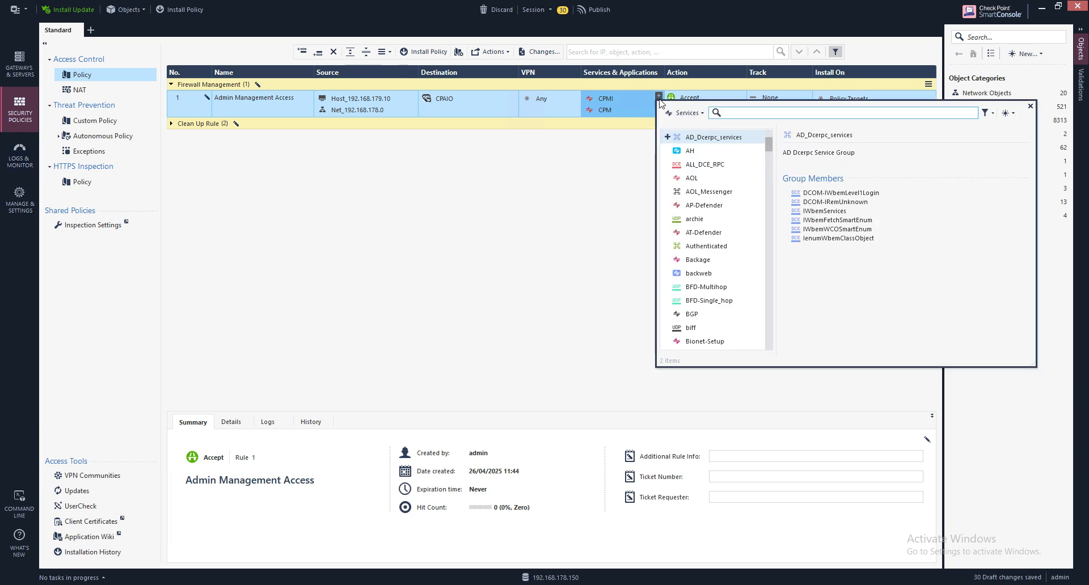
pyautogui.write('https')
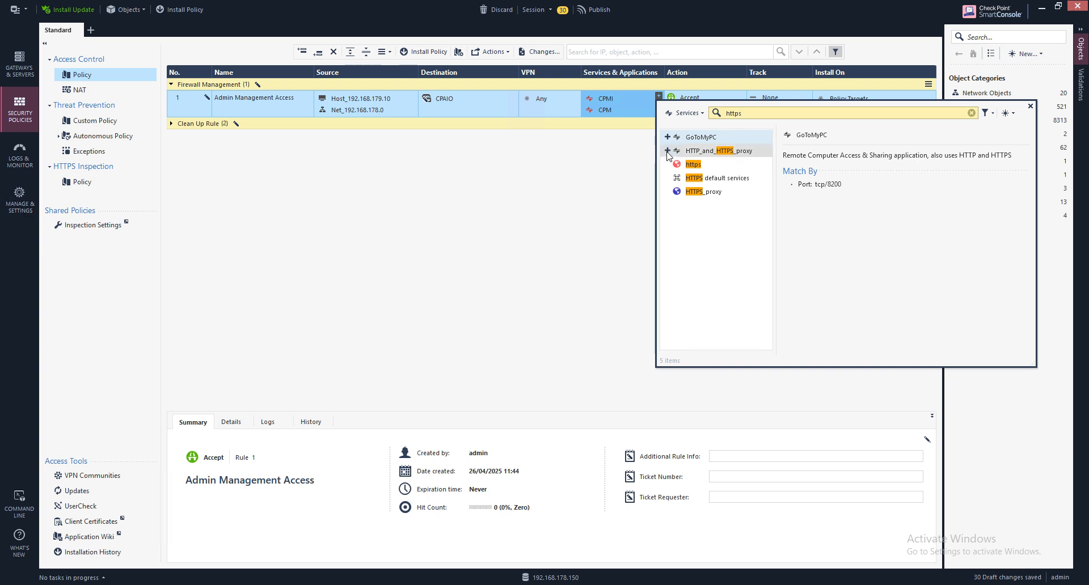
pyautogui.click(667, 164)
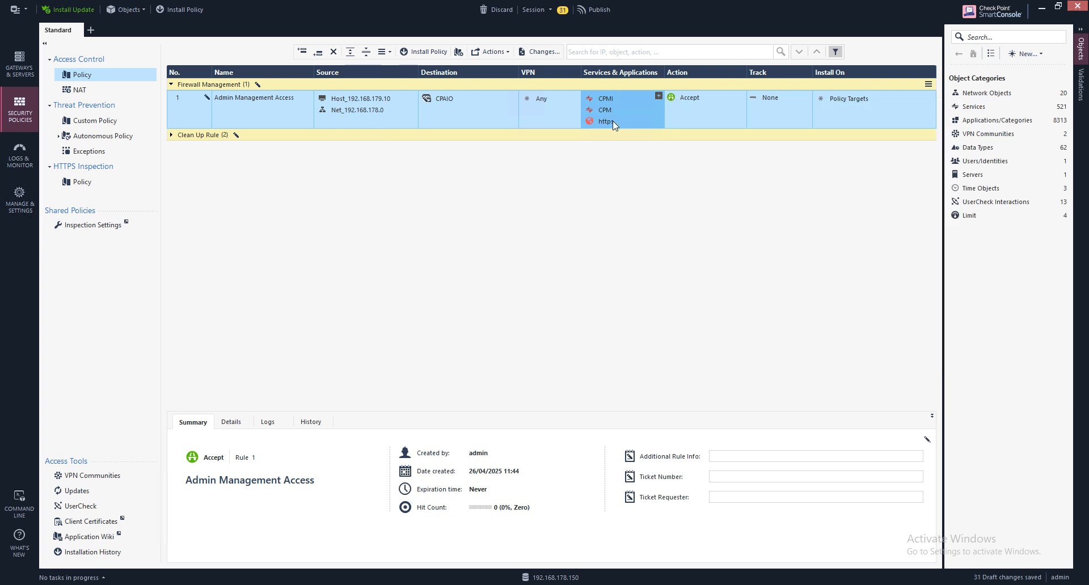
pyautogui.moveTo(608, 126)
pyautogui.click(658, 97)
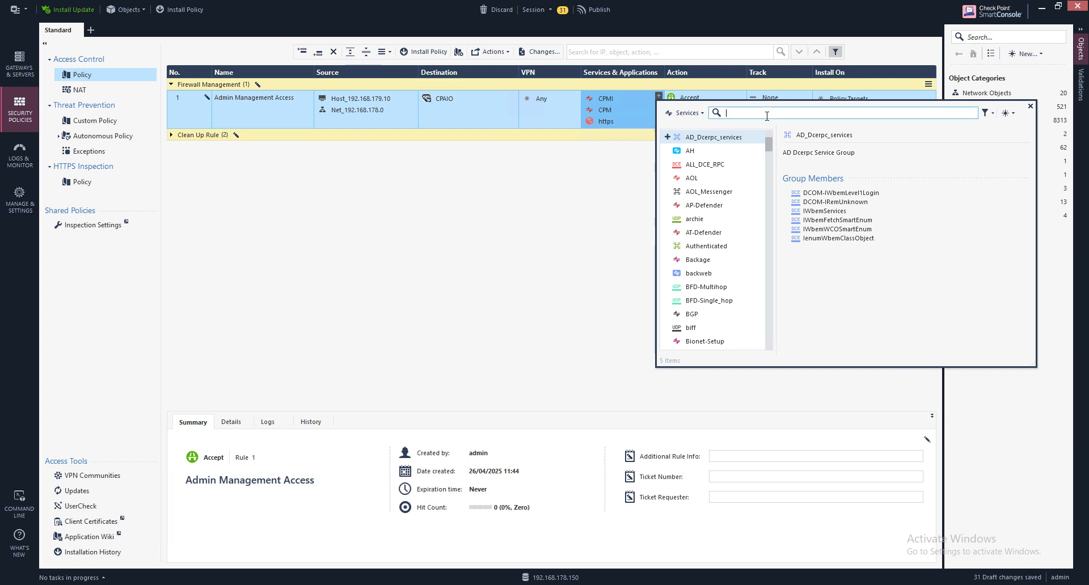
pyautogui.write('ssh')
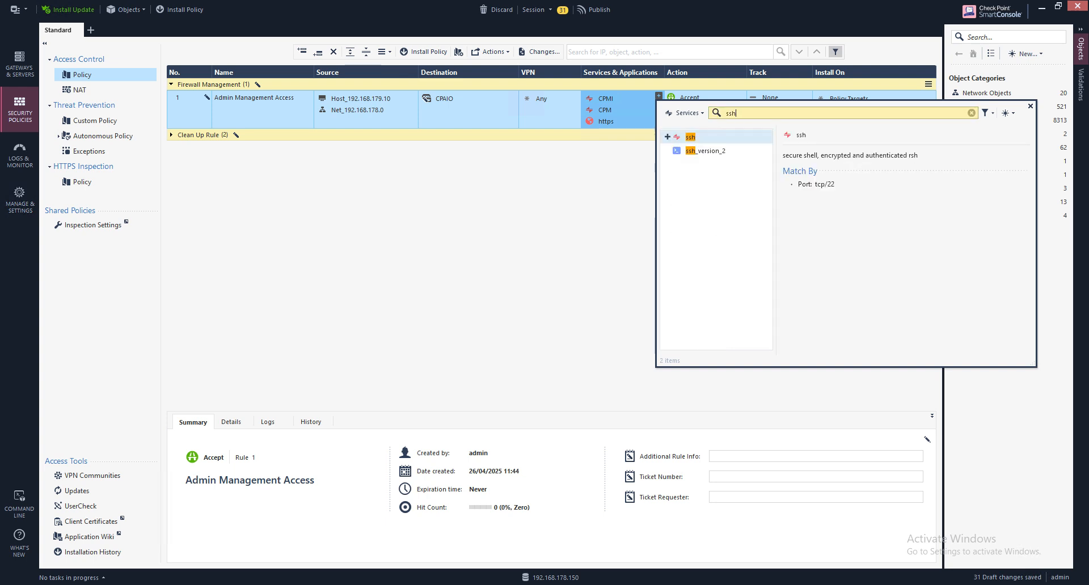
pyautogui.click(666, 138)
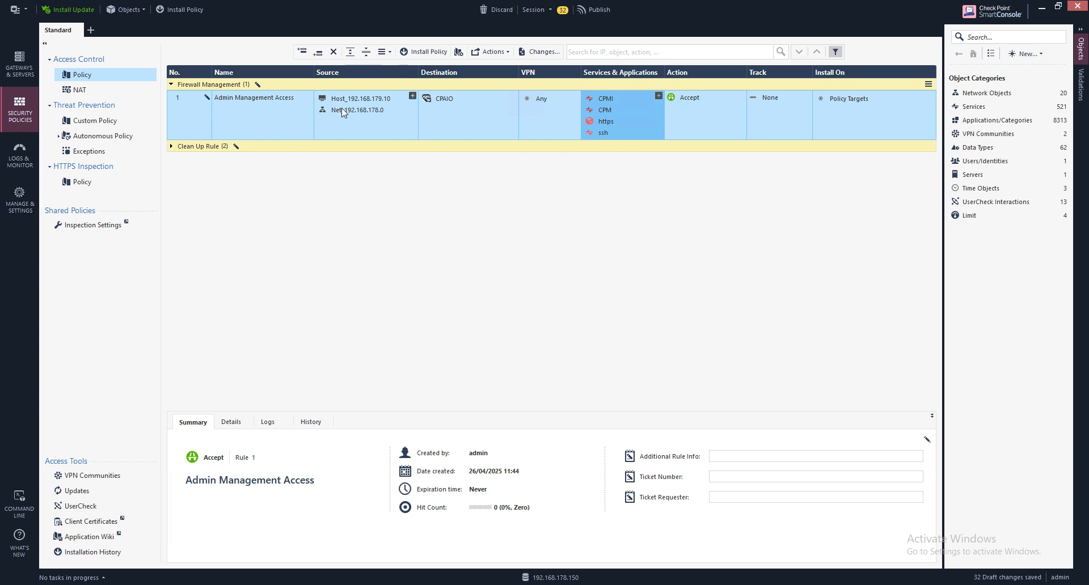
# - Set rule 1's Track to Log and expand the Clean Up Rule section
pyautogui.moveTo(379, 108)
pyautogui.moveTo(452, 102)
pyautogui.click(807, 96)
pyautogui.click(818, 121)
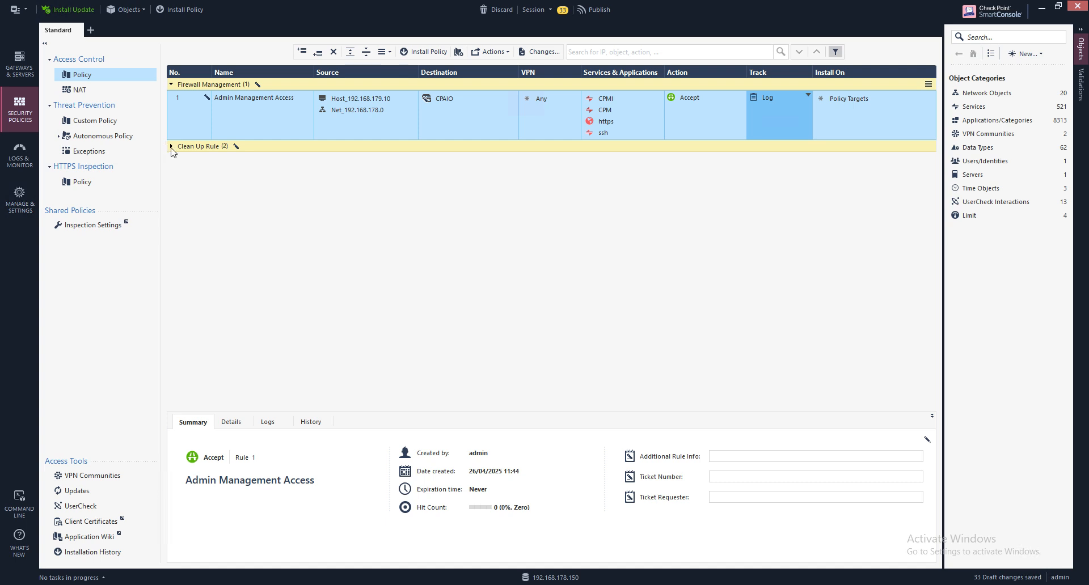
pyautogui.click(171, 146)
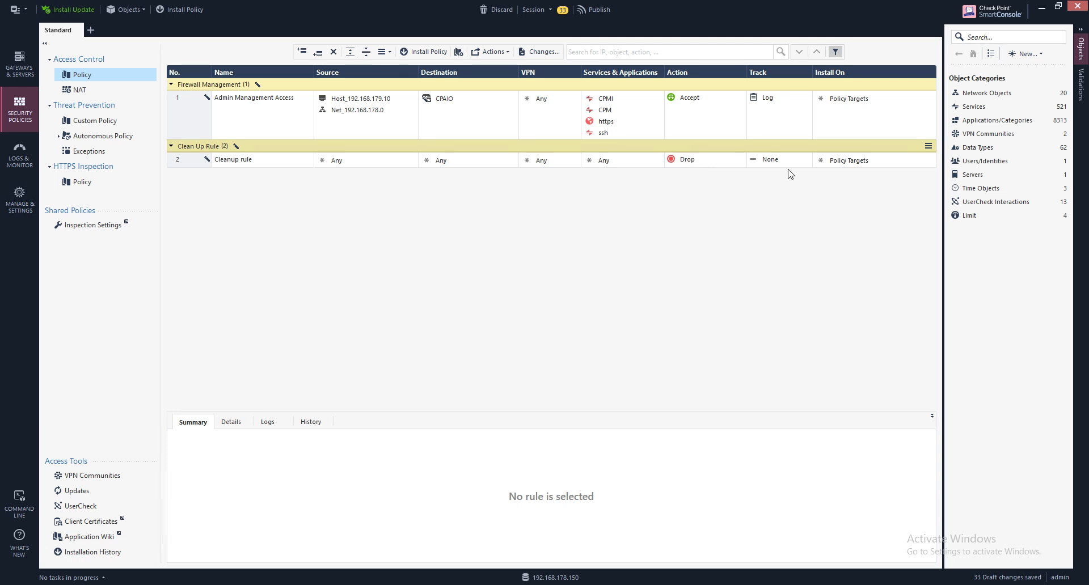
# - Set the Cleanup rule's Track to Log
pyautogui.click(807, 159)
pyautogui.click(828, 182)
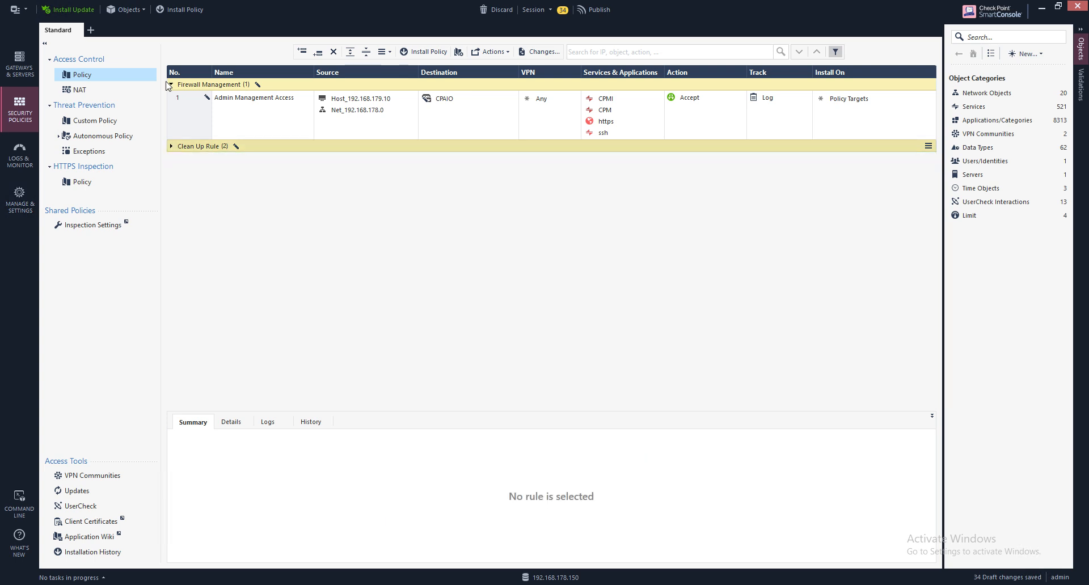
# - Insert a new rule below rule 1 under a new section titled 'Stealth Rule'
pyautogui.click(188, 137)
pyautogui.rightClick(187, 136)
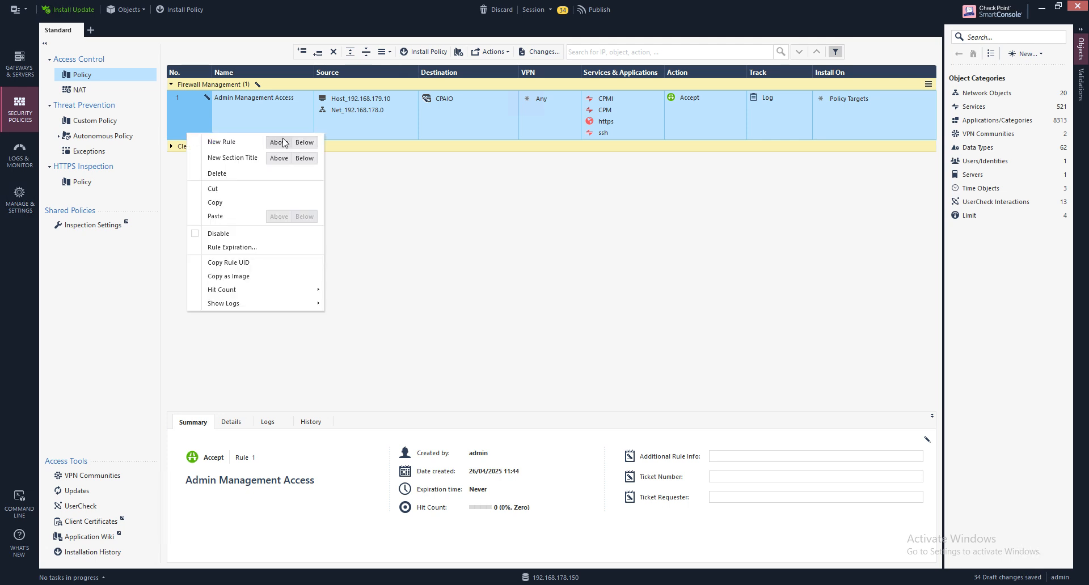
pyautogui.click(309, 146)
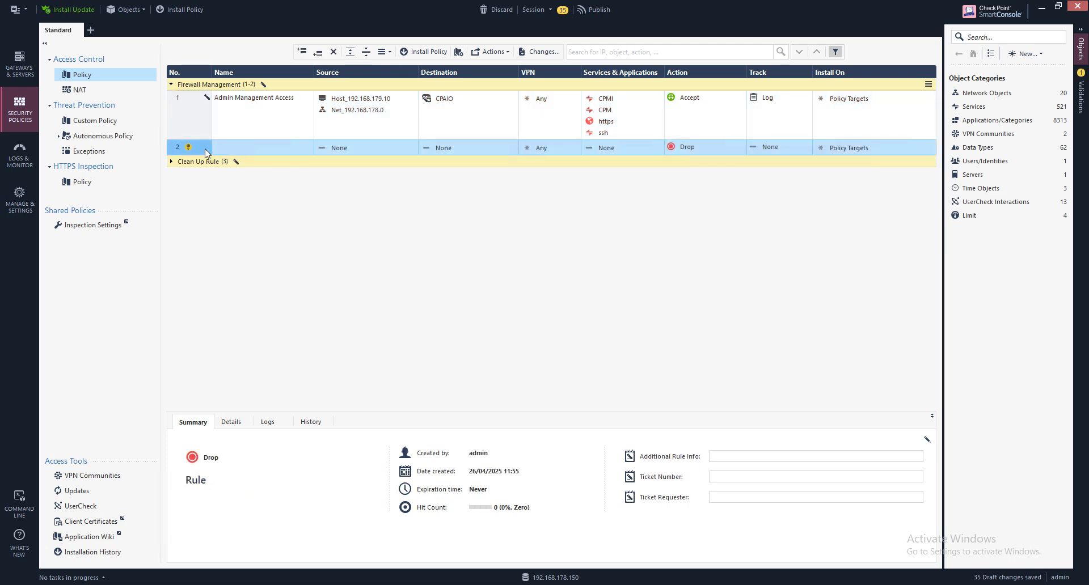
pyautogui.rightClick(204, 152)
pyautogui.click(297, 175)
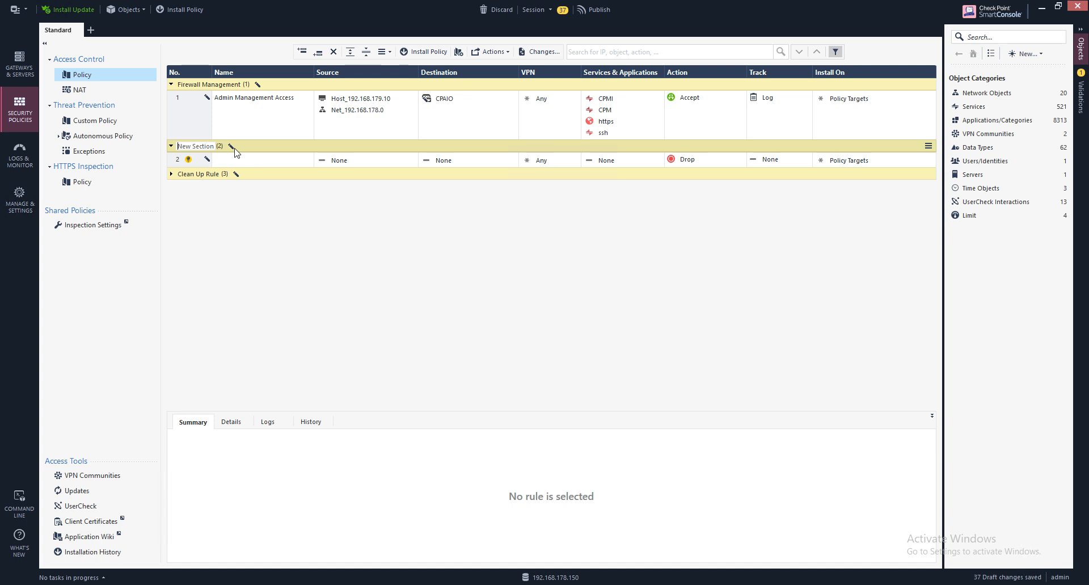
pyautogui.write('Steal')
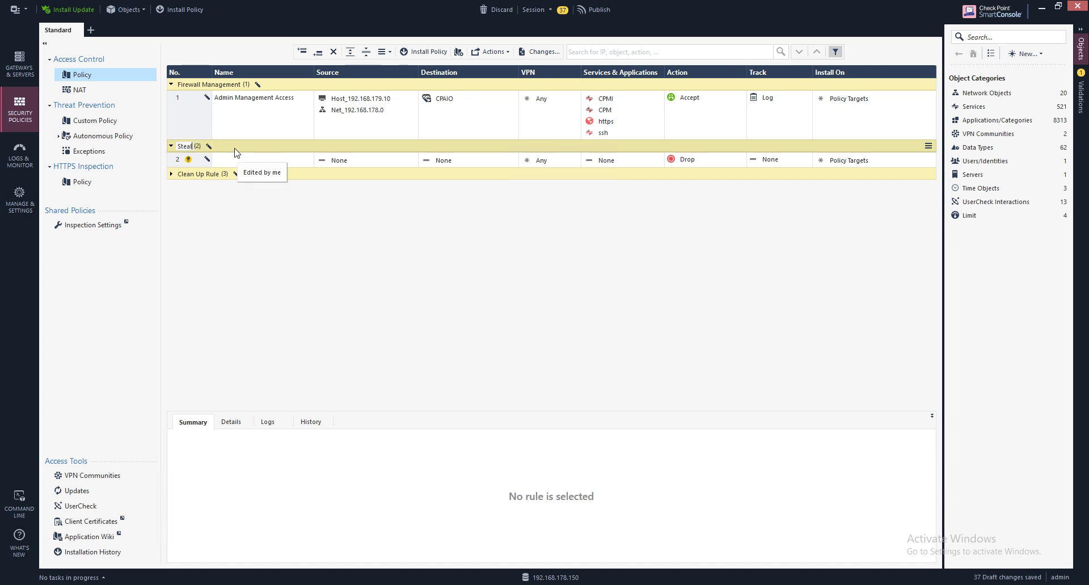
pyautogui.write('th Rule')
pyautogui.press('Return')
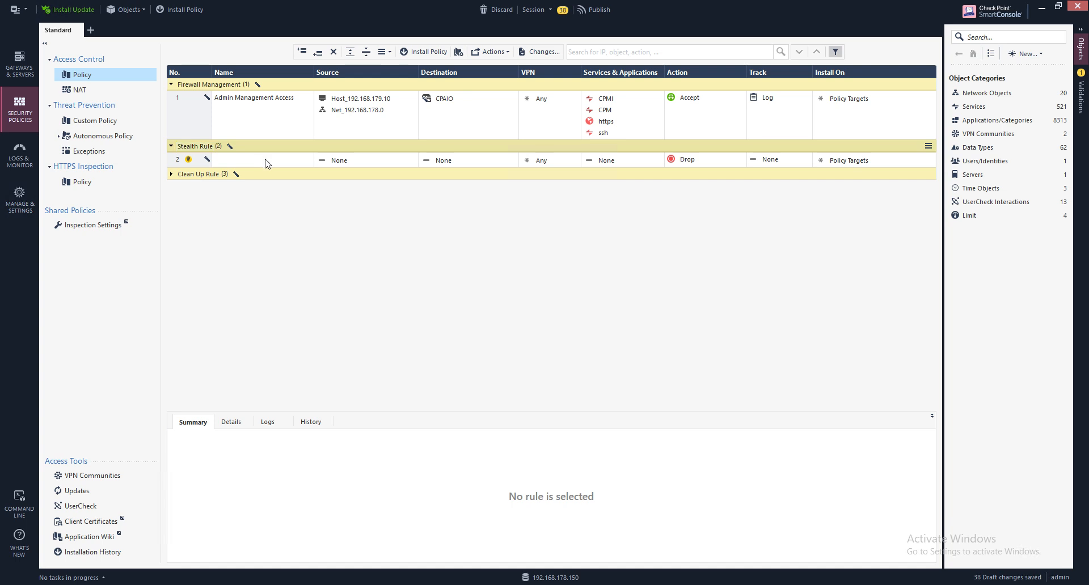
# - Set rule 2's Track to Log and copy CPAIO into its Destination
pyautogui.click(807, 158)
pyautogui.click(811, 177)
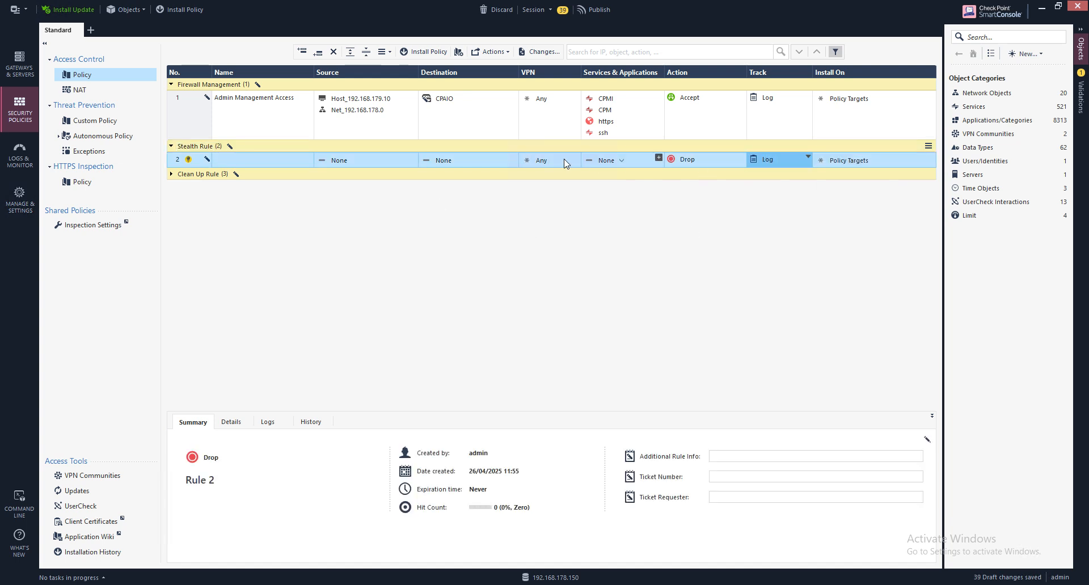
pyautogui.click(445, 101)
pyautogui.moveTo(448, 152); pyautogui.dragTo(452, 169)
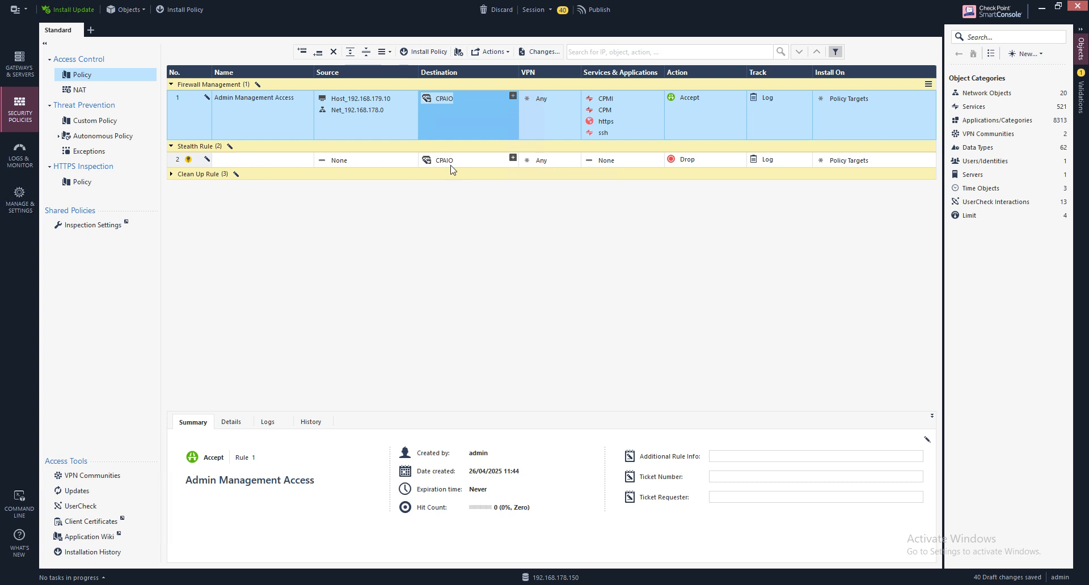
pyautogui.click(413, 158)
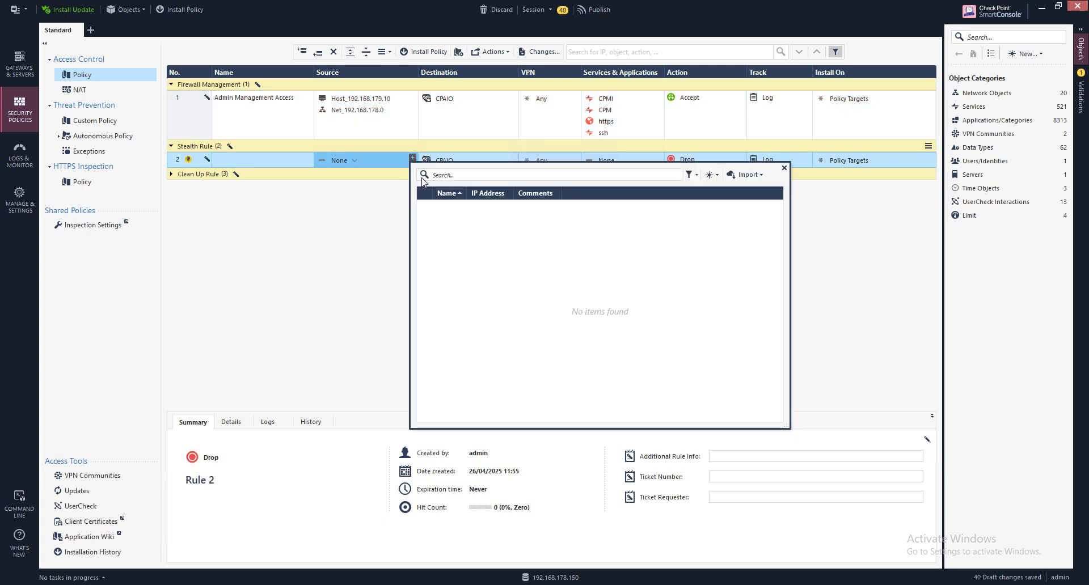
pyautogui.click(881, 280)
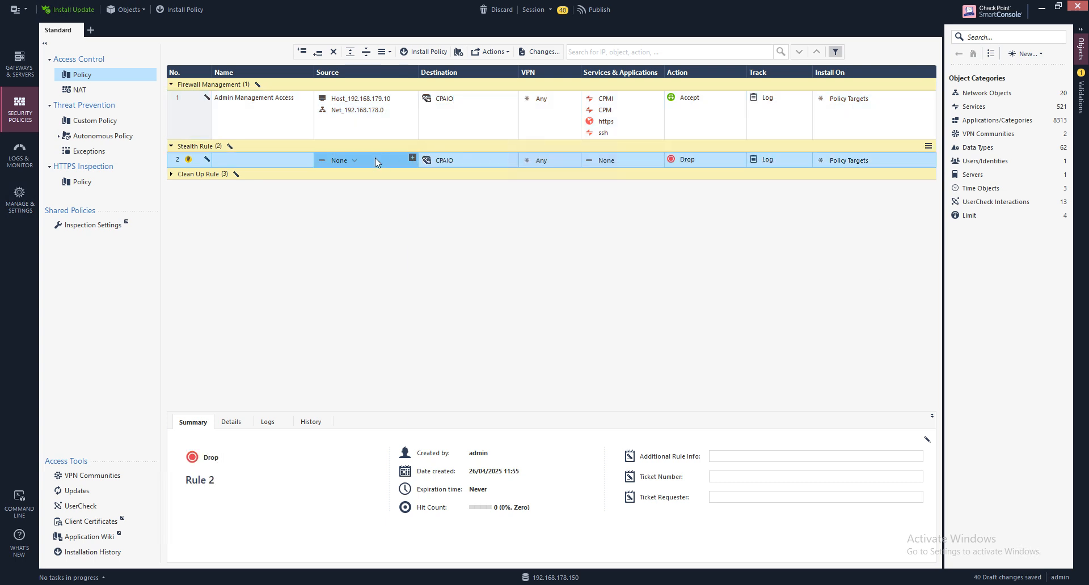
# - Switch rule 2's Source and Services from None to Any
pyautogui.click(354, 160)
pyautogui.click(391, 174)
pyautogui.click(624, 161)
pyautogui.click(621, 161)
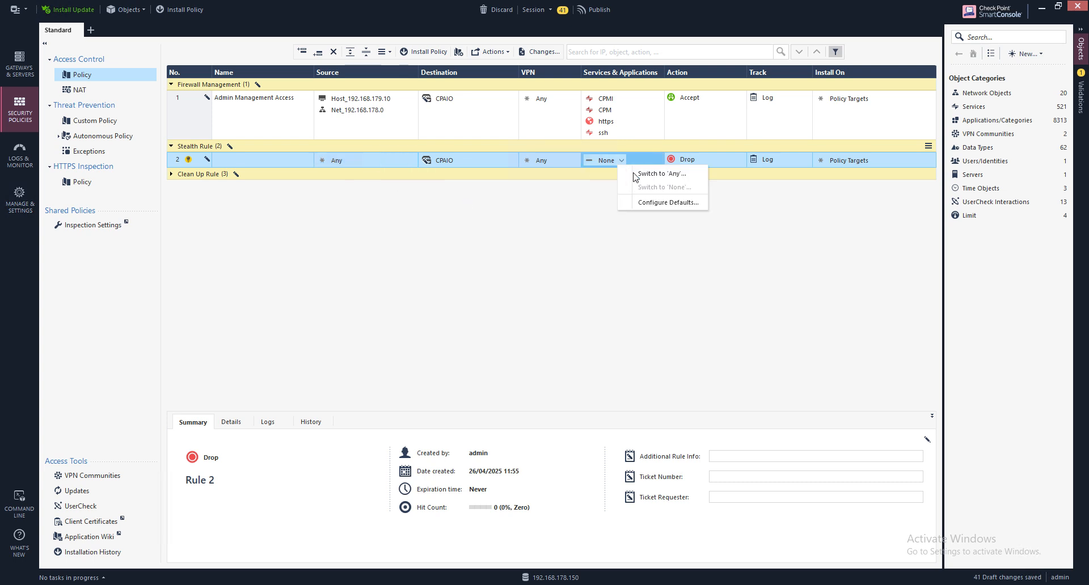
pyautogui.click(661, 173)
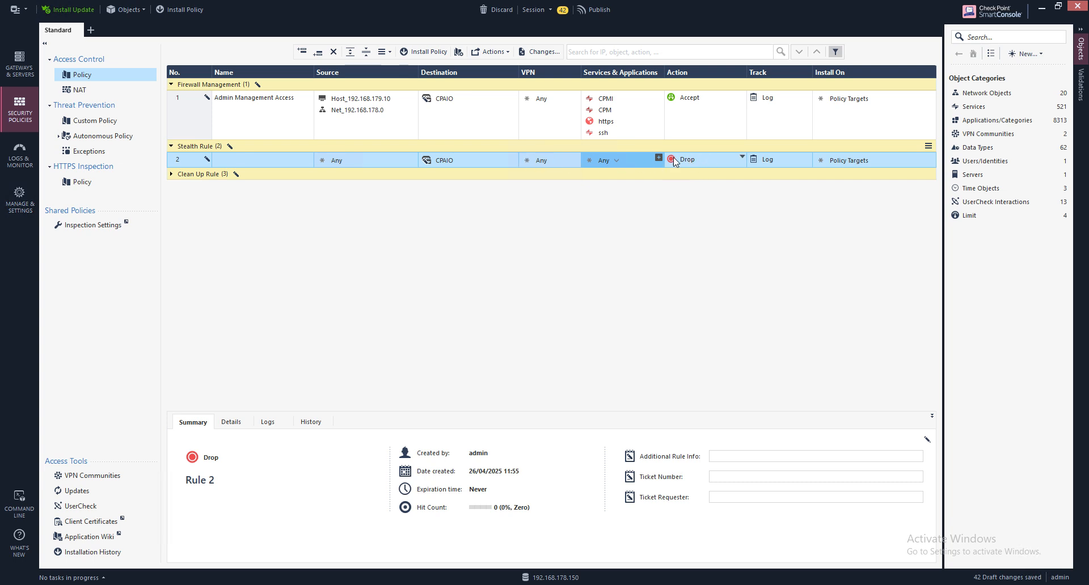
pyautogui.click(741, 159)
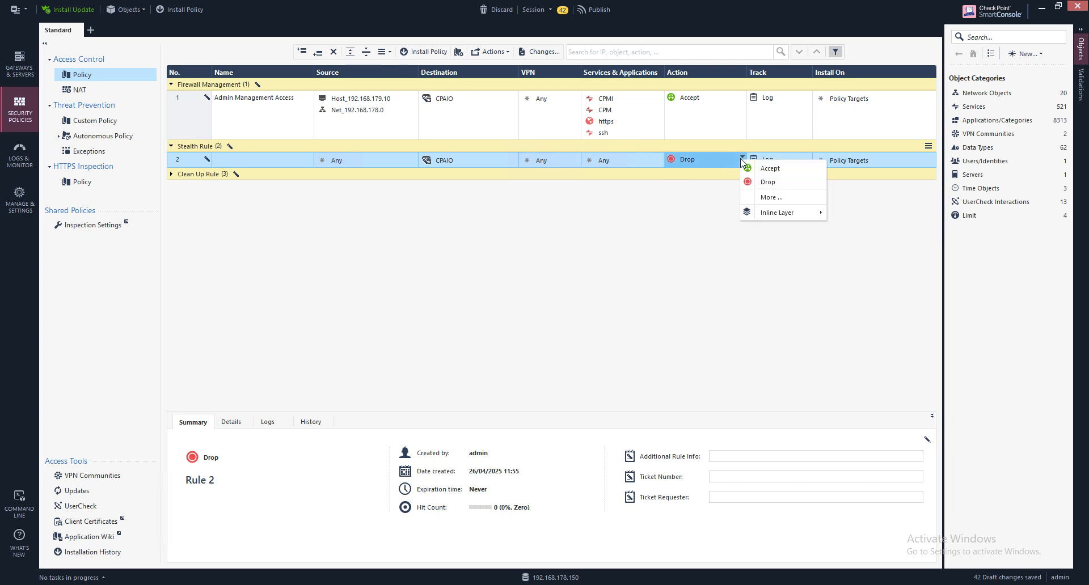
# - Review rule 2's Action Settings options, keep Drop, and confirm with OK
pyautogui.click(774, 198)
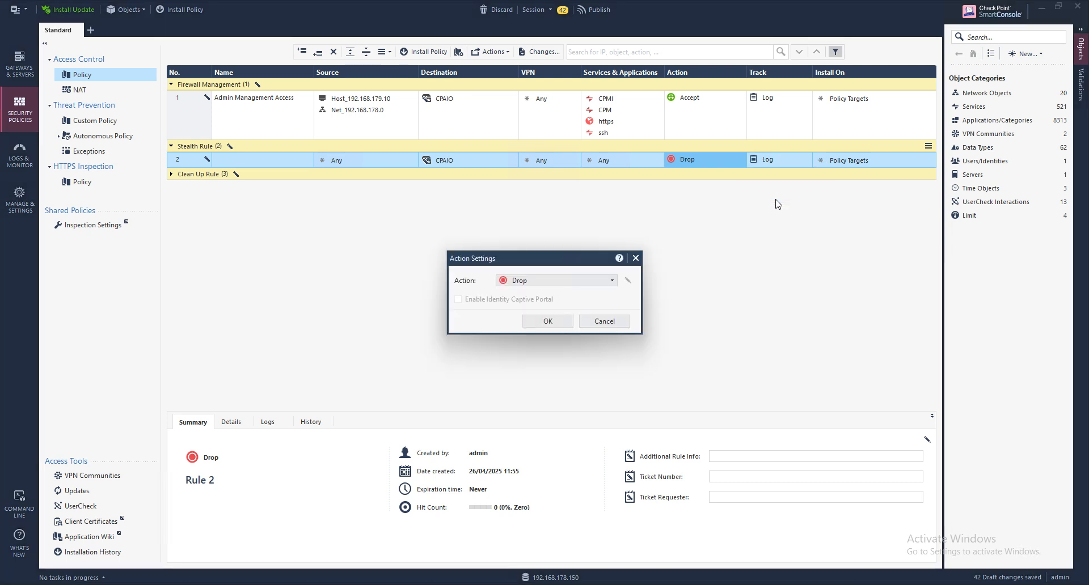
pyautogui.click(597, 283)
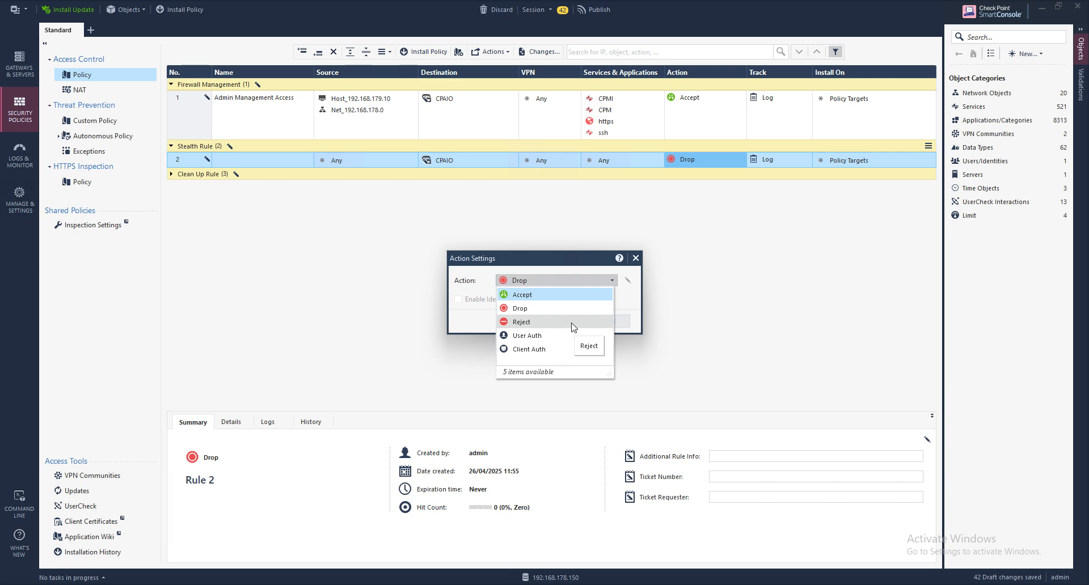
pyautogui.click(559, 262)
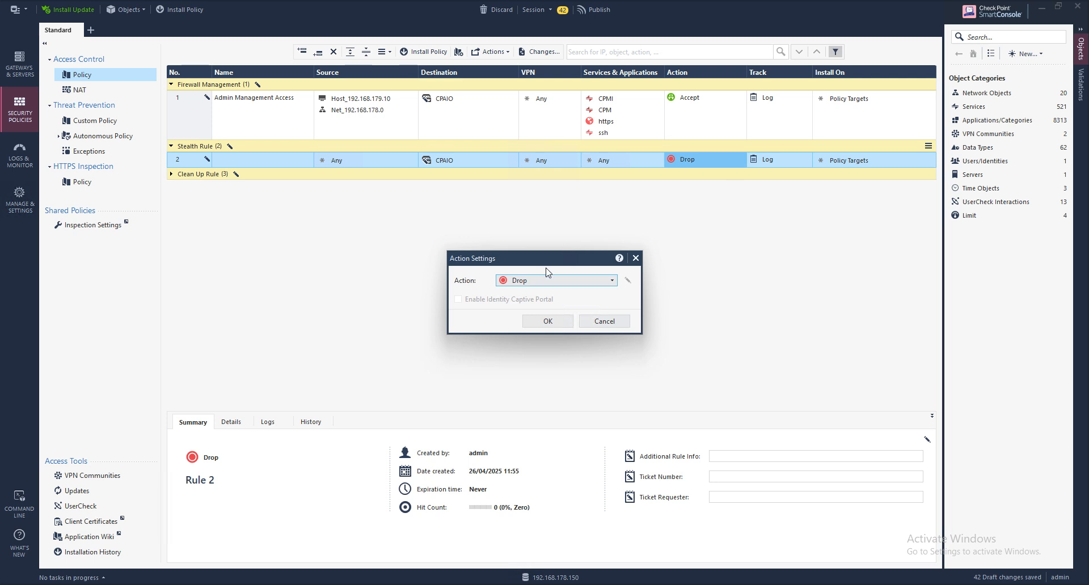
pyautogui.click(578, 281)
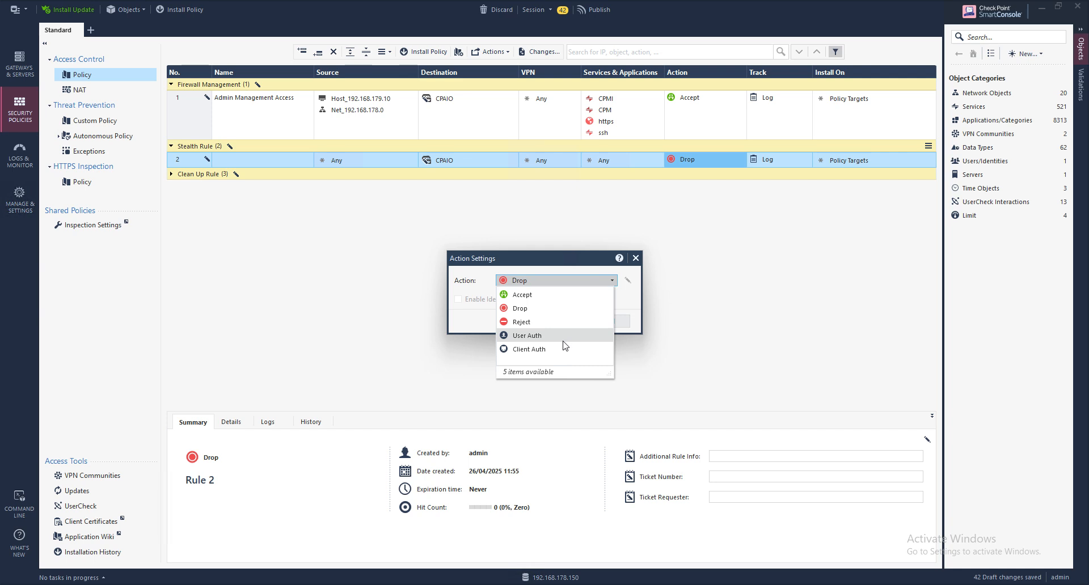
pyautogui.click(572, 263)
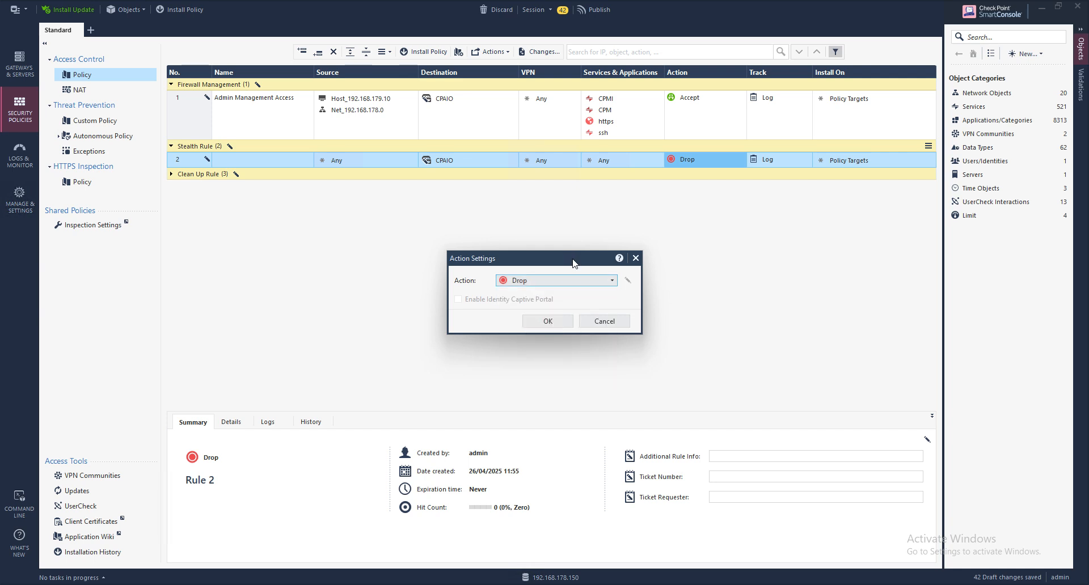
pyautogui.click(546, 322)
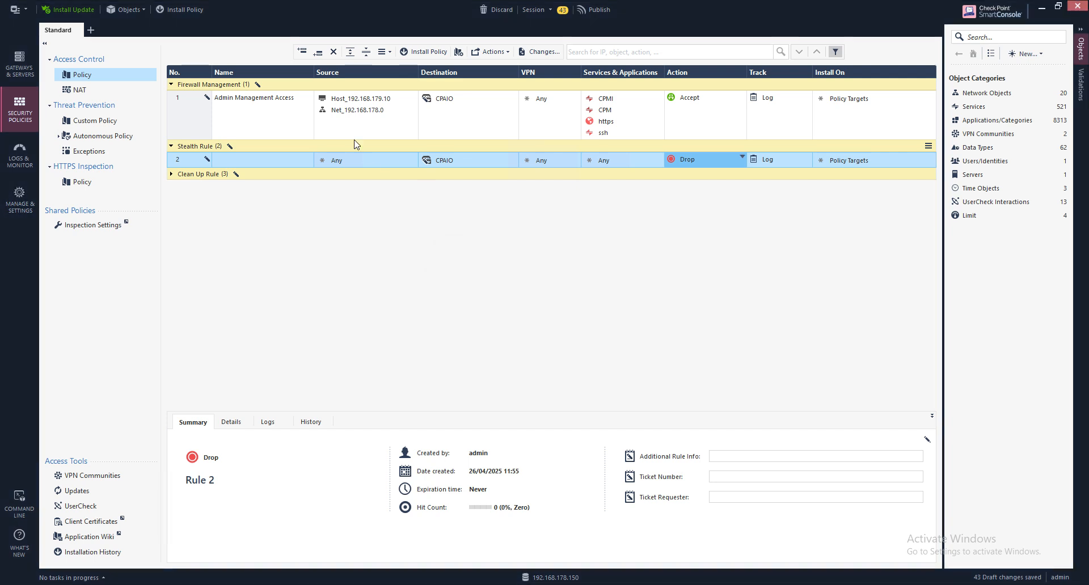
# - Name rule 2 'Stealth Rule' and expand the Clean Up Rule section to review it
pyautogui.click(282, 114)
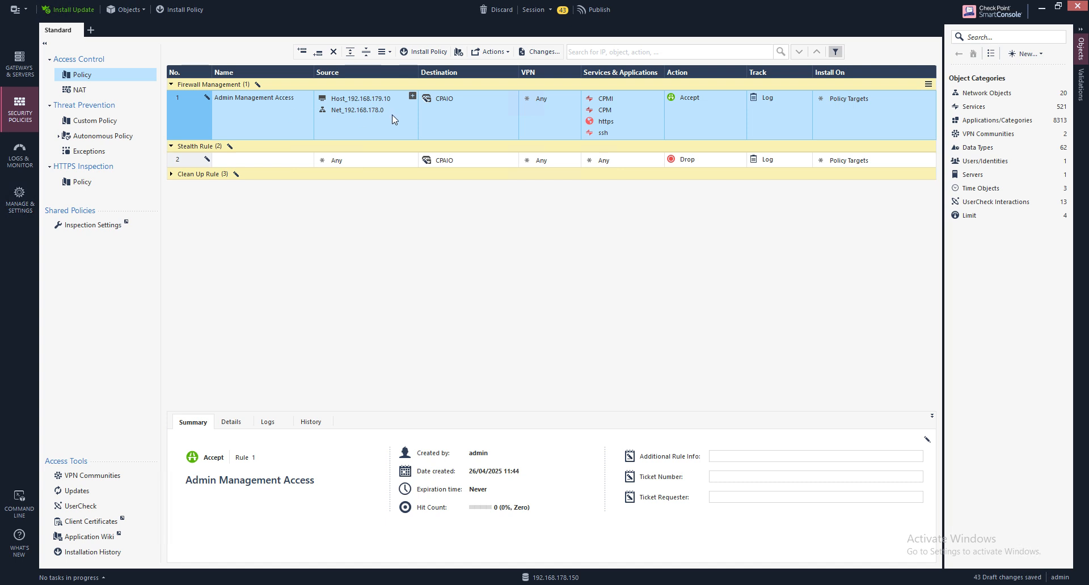
pyautogui.doubleClick(273, 162)
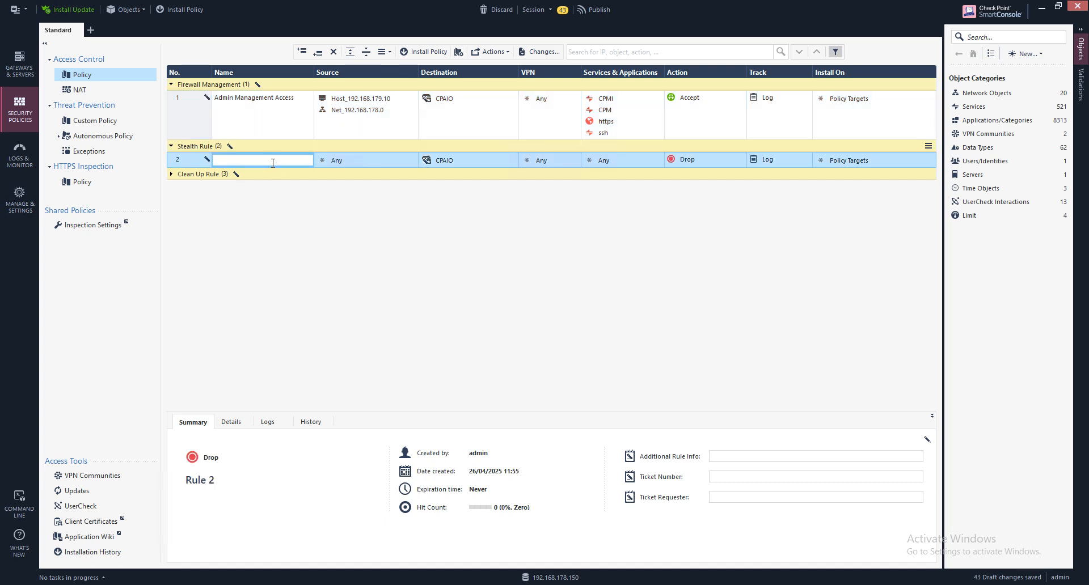
pyautogui.write('Stealth Rule')
pyautogui.press('Return')
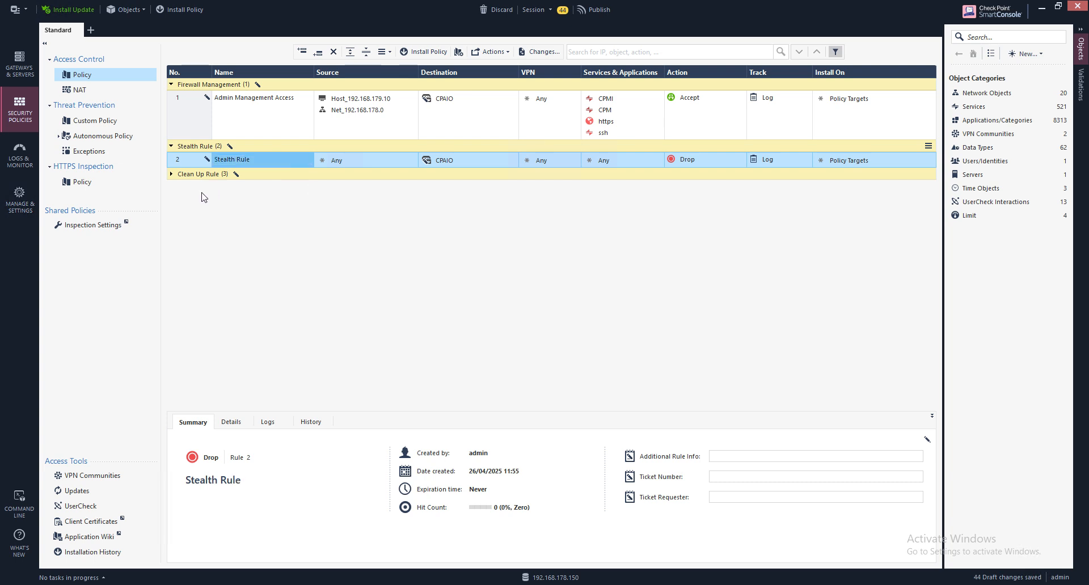
pyautogui.click(170, 174)
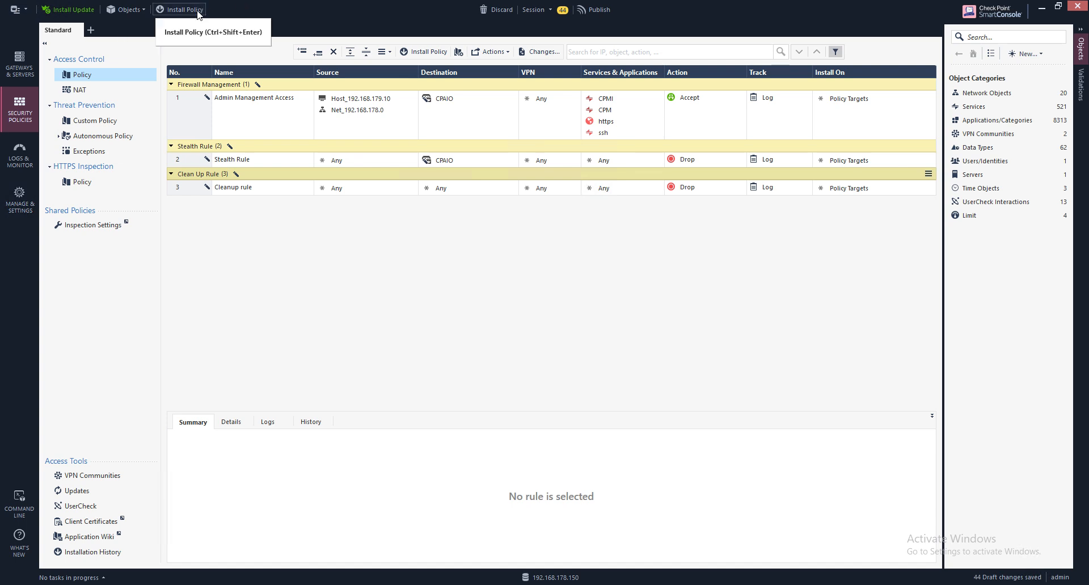
# - Verify the Standard access control policy and publish the 44 draft changes
pyautogui.click(15, 9)
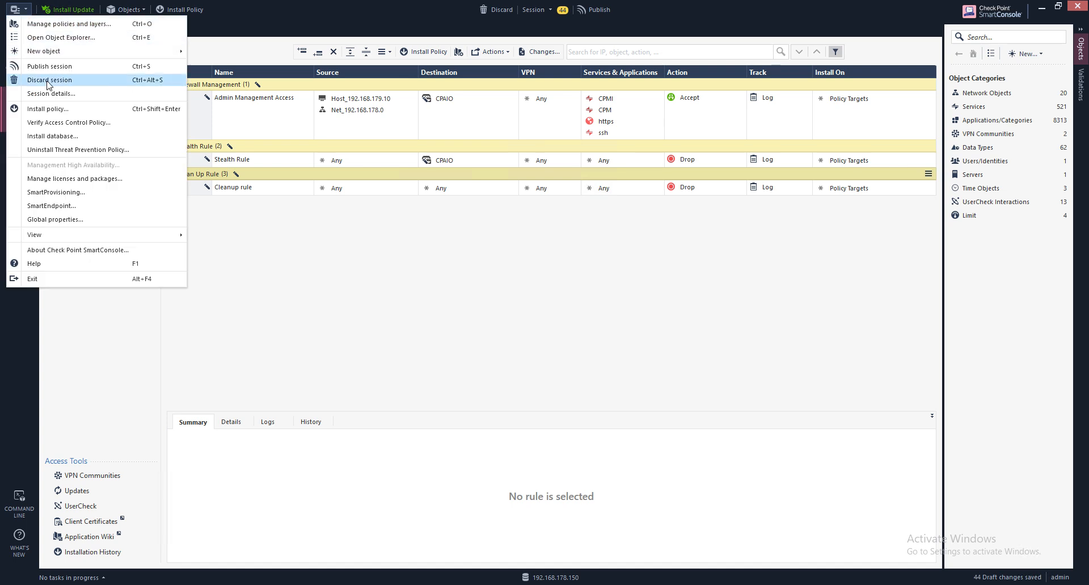
pyautogui.click(98, 128)
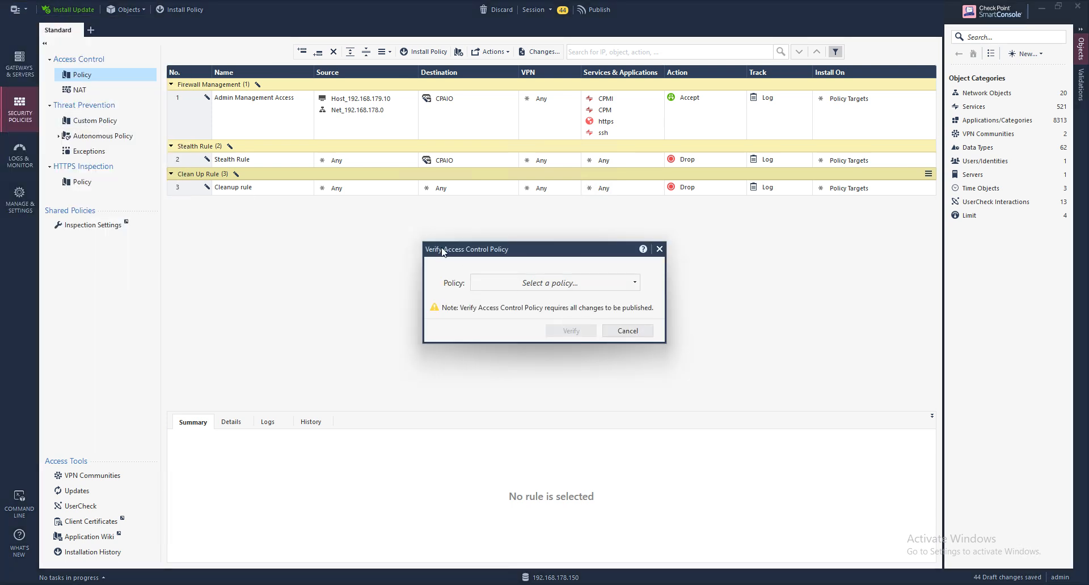
pyautogui.click(557, 284)
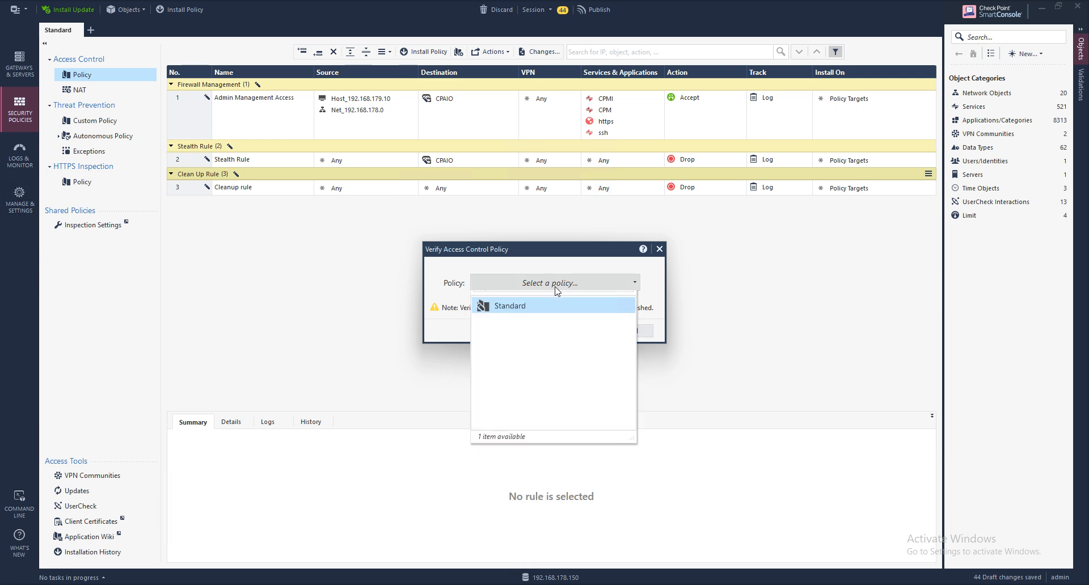
pyautogui.click(539, 319)
pyautogui.click(580, 333)
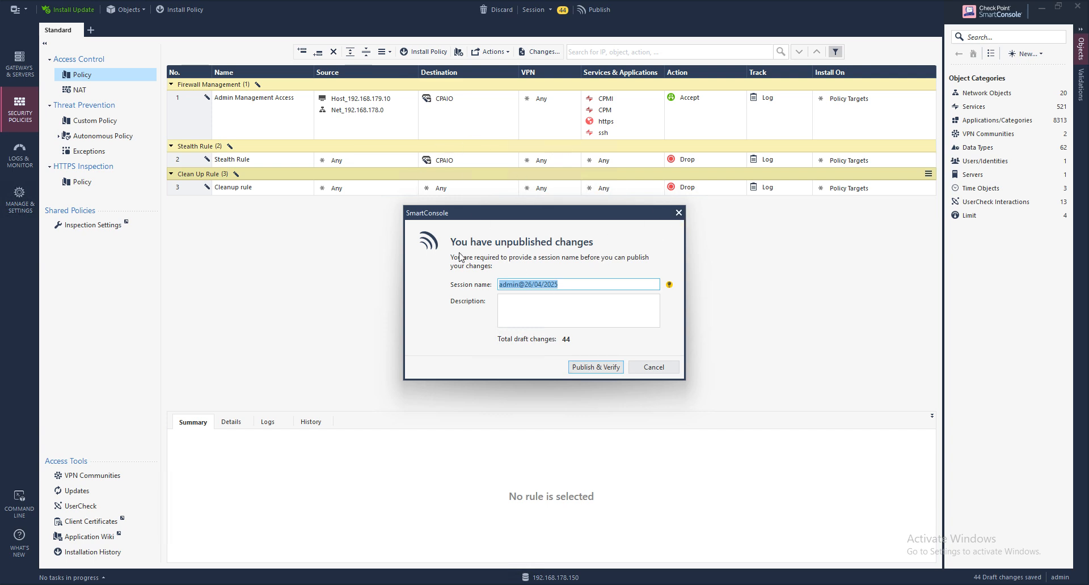
pyautogui.click(595, 368)
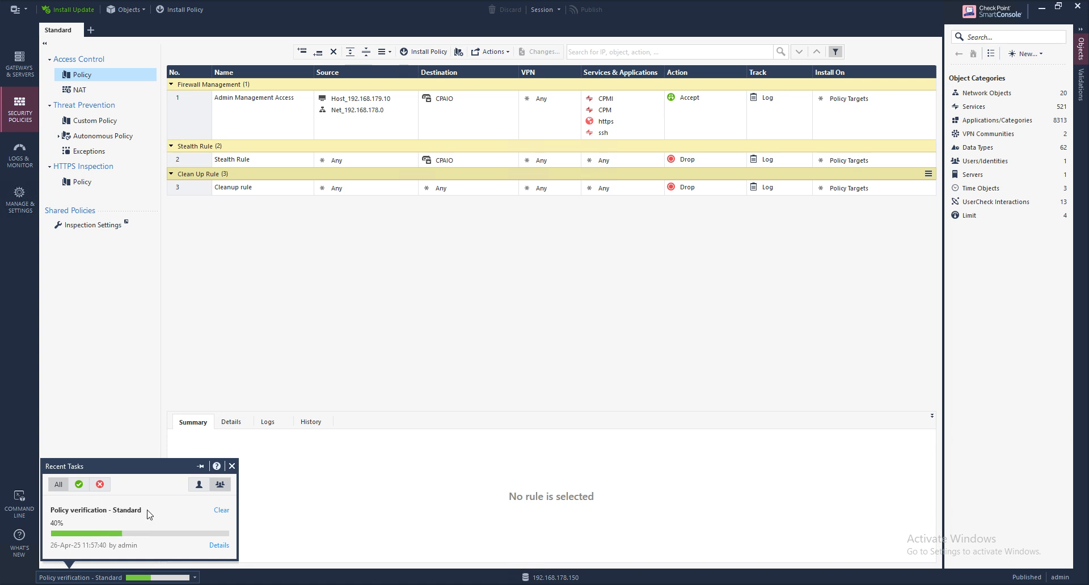
# - Read the verification error details showing CPAIO has only one interface, then dismiss them
pyautogui.click(226, 546)
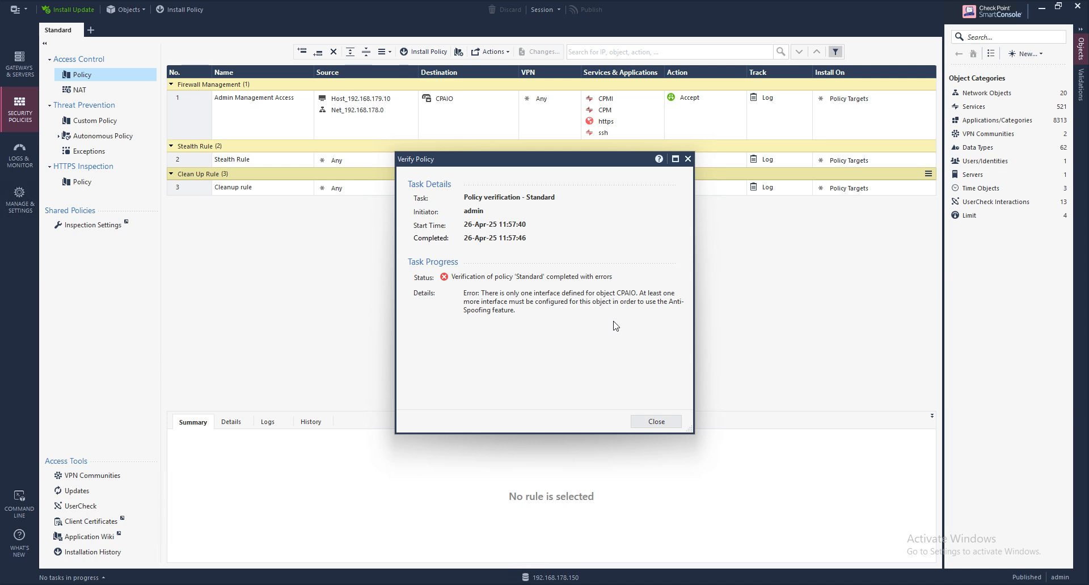
pyautogui.click(661, 421)
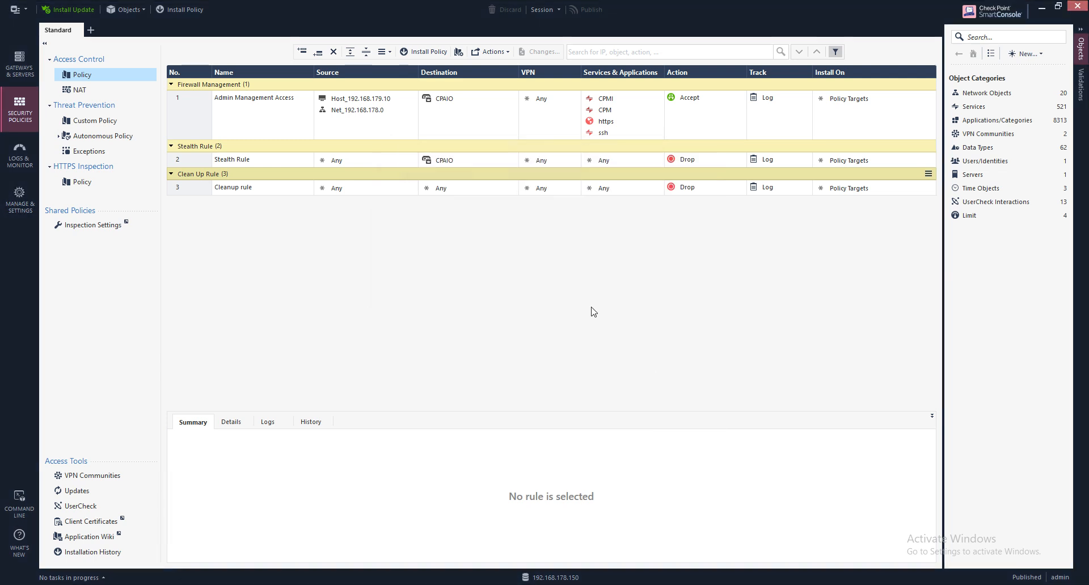
# - Open the CPAIO gateway's Network Management page from Gateways & Servers
pyautogui.click(18, 72)
pyautogui.click(173, 72)
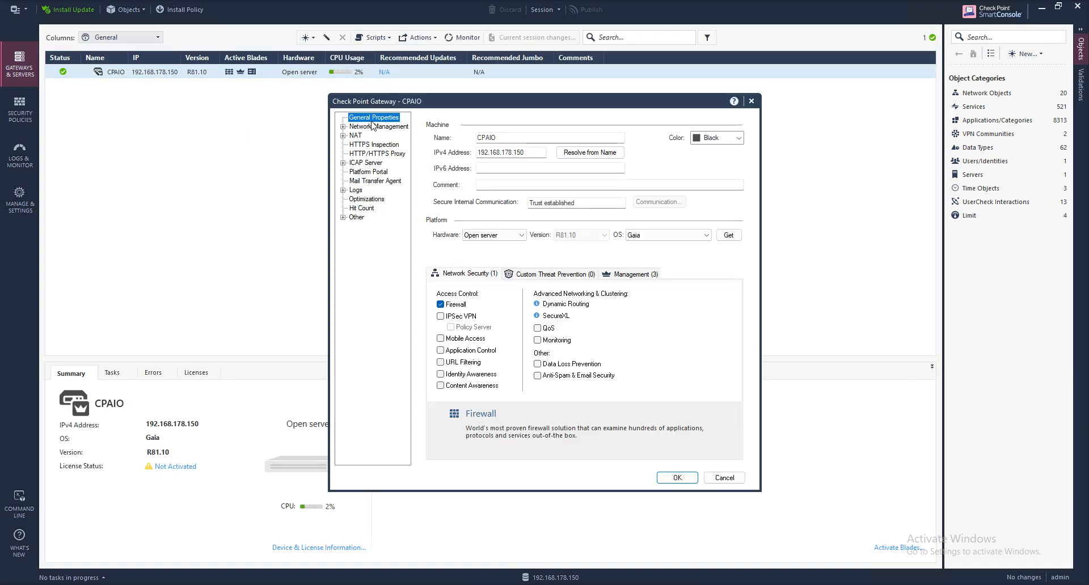
pyautogui.click(374, 126)
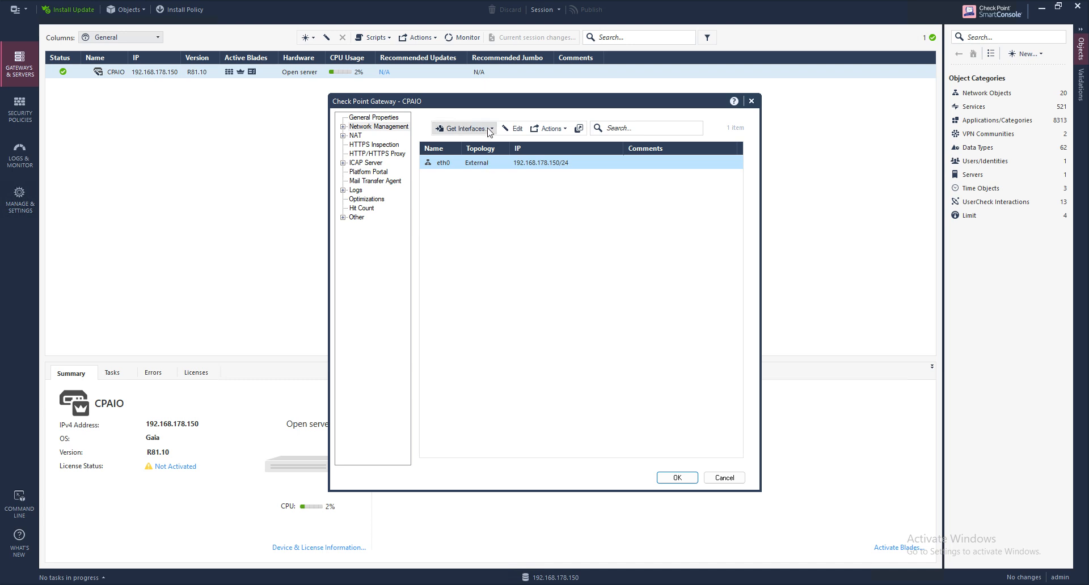
# - Define a new interface eth1 with IPv4 192.168.179.150/24 and bring up its topology settings
pyautogui.click(549, 128)
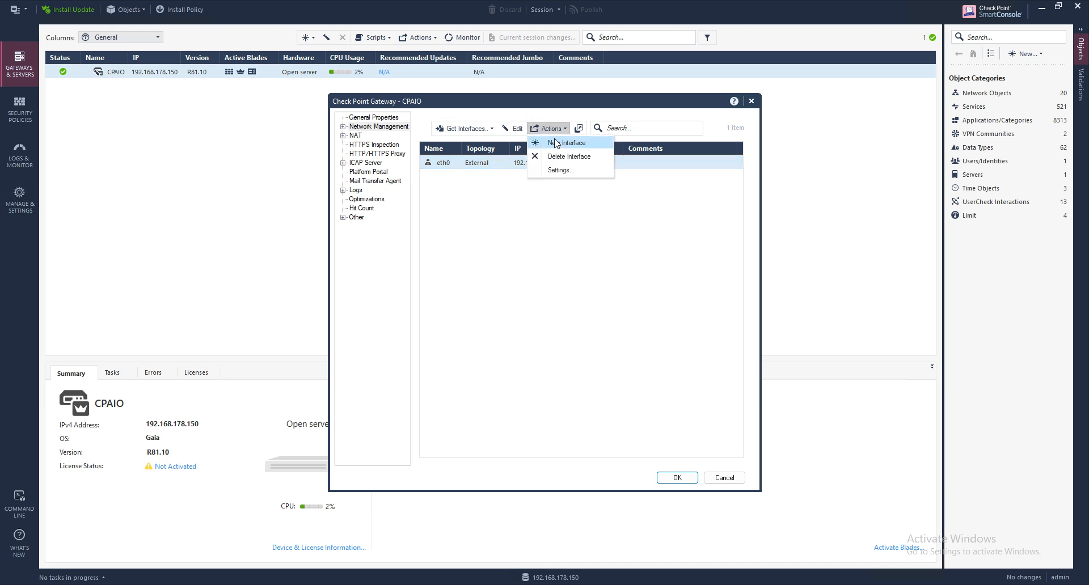
pyautogui.click(555, 142)
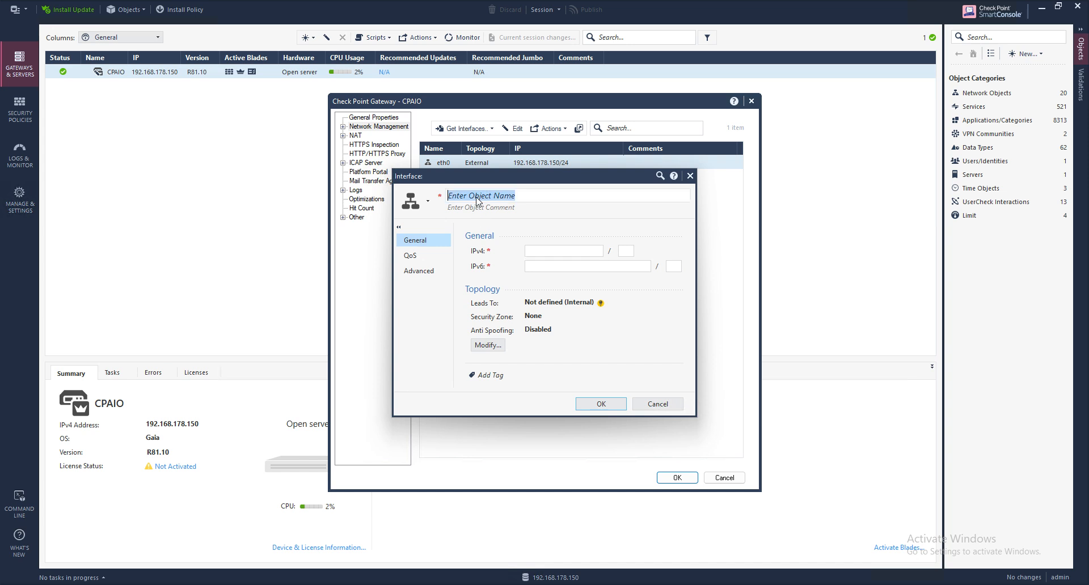
pyautogui.write('eth1')
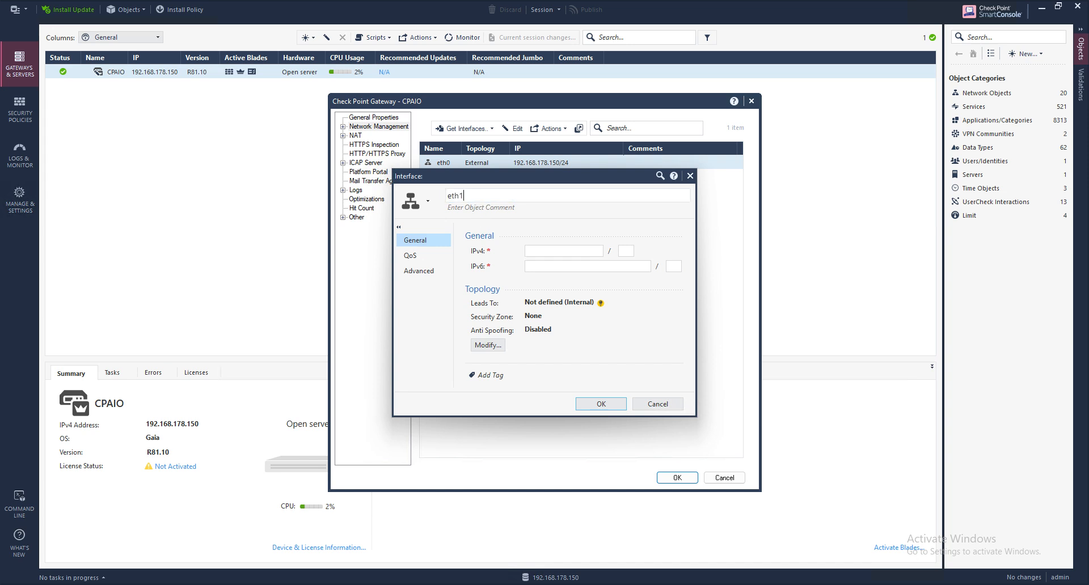
pyautogui.click(555, 253)
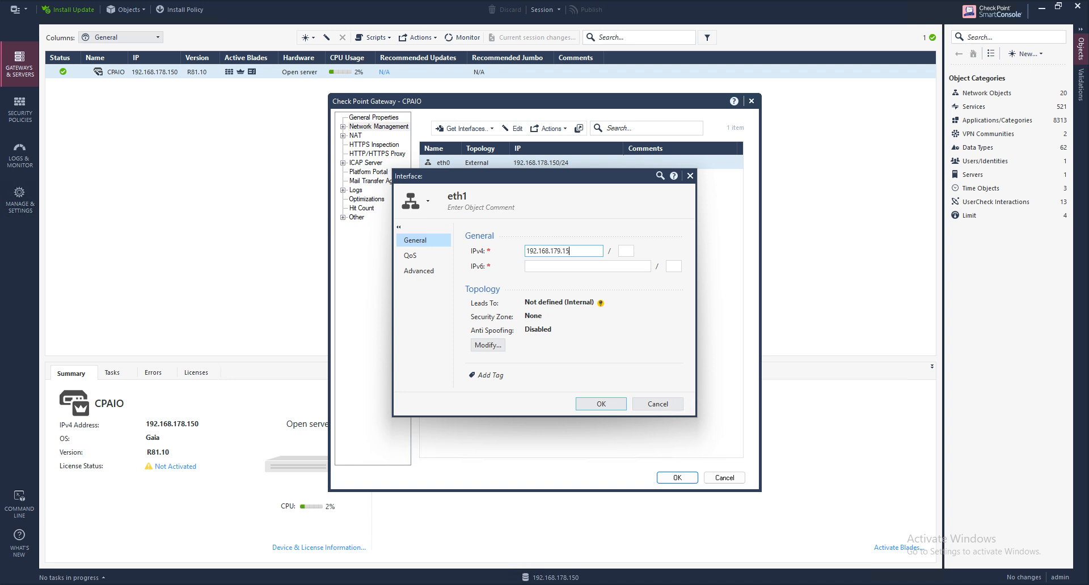
pyautogui.click(626, 251)
pyautogui.click(487, 345)
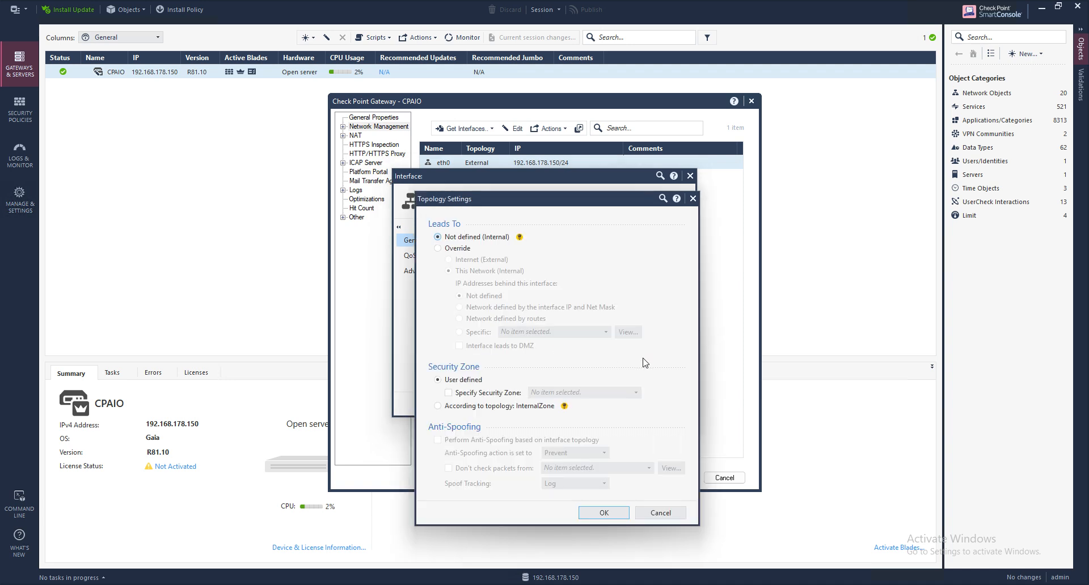
# - Override eth1's topology to This Network (Internal), defined by the interface IP and Net Mask
pyautogui.click(457, 248)
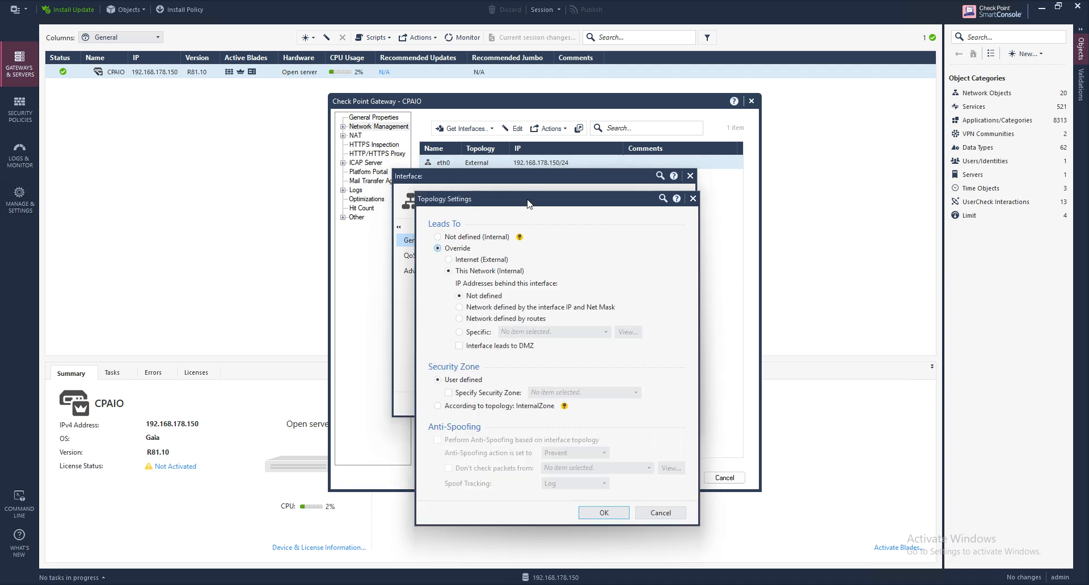
pyautogui.moveTo(527, 203); pyautogui.dragTo(531, 119)
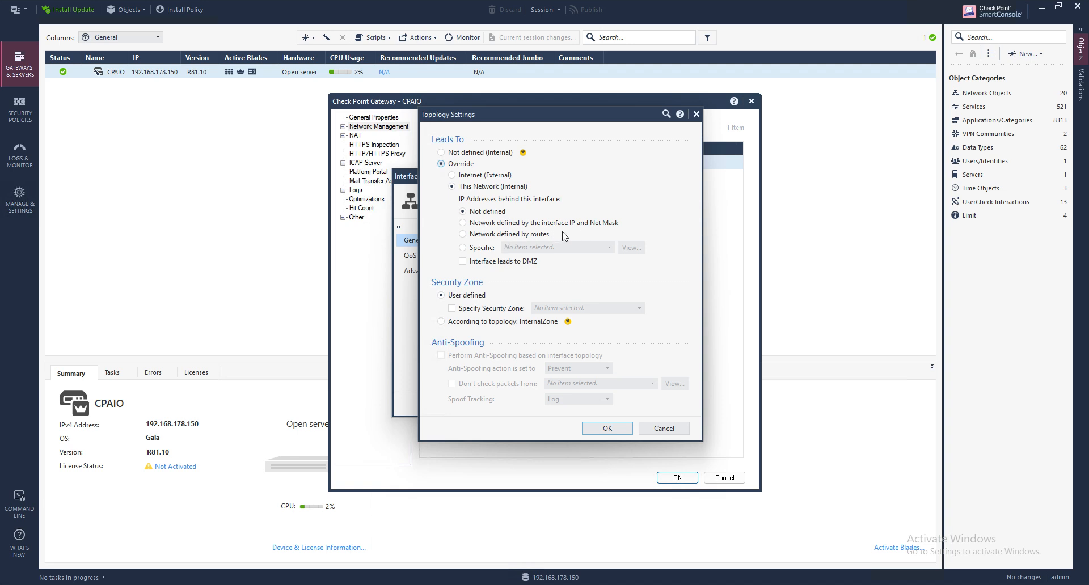
pyautogui.moveTo(497, 114); pyautogui.dragTo(758, 143)
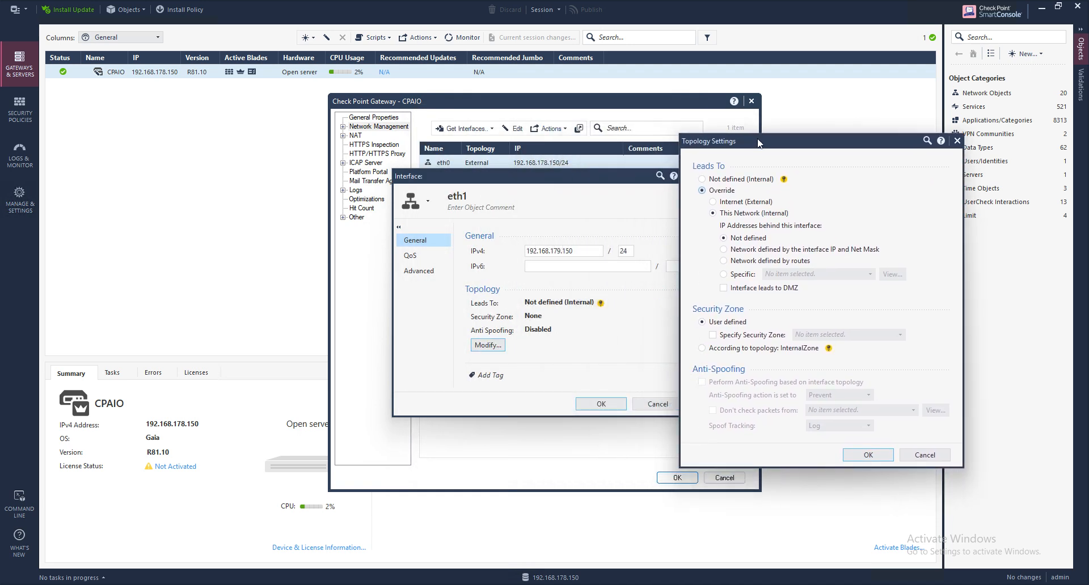
pyautogui.click(764, 252)
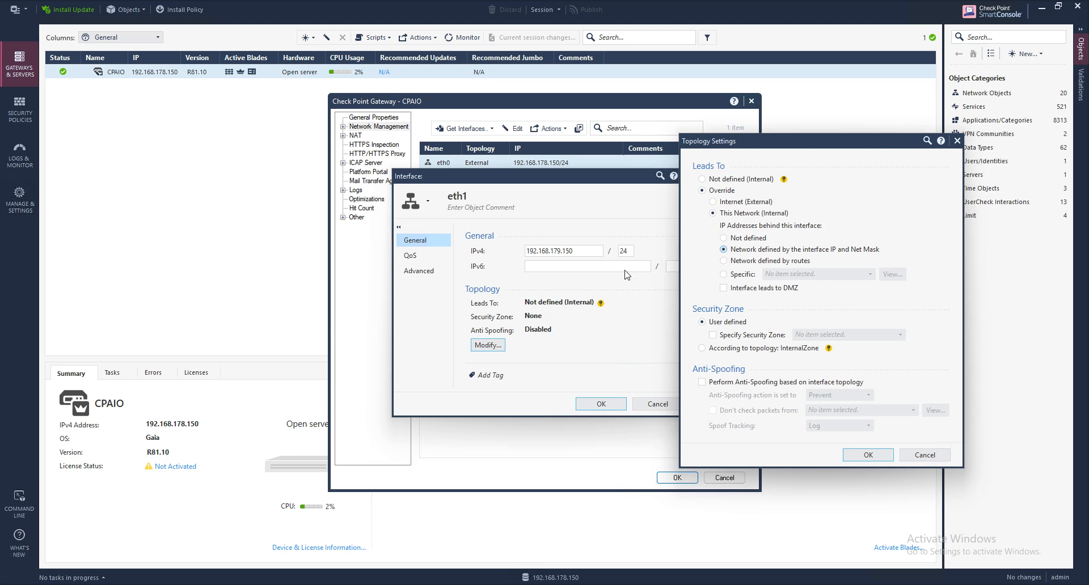
# - Set eth1's internal addresses to Specific and begin creating a new address object
pyautogui.click(723, 274)
pyautogui.click(814, 278)
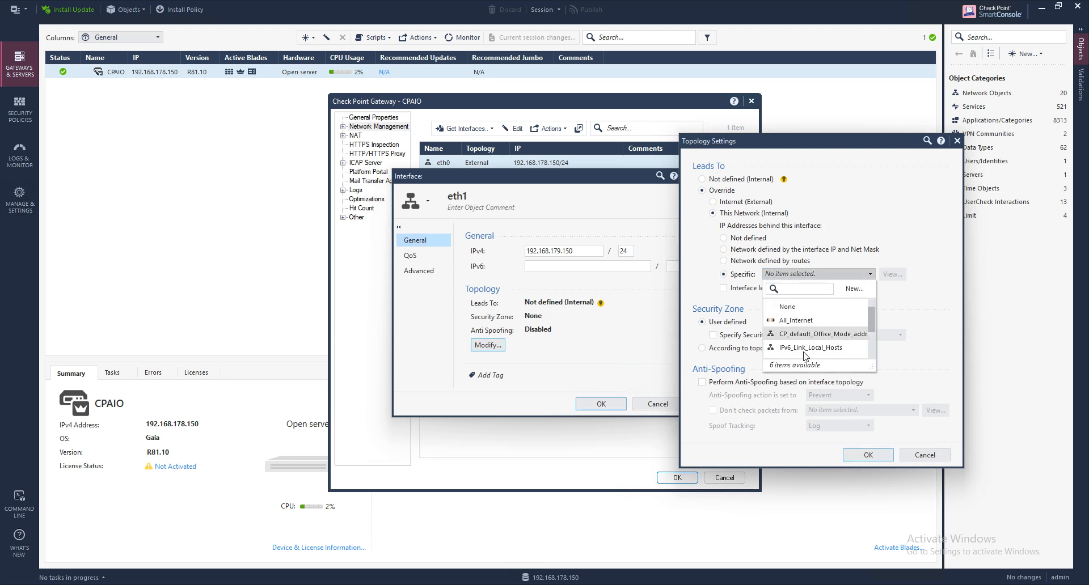
pyautogui.click(853, 289)
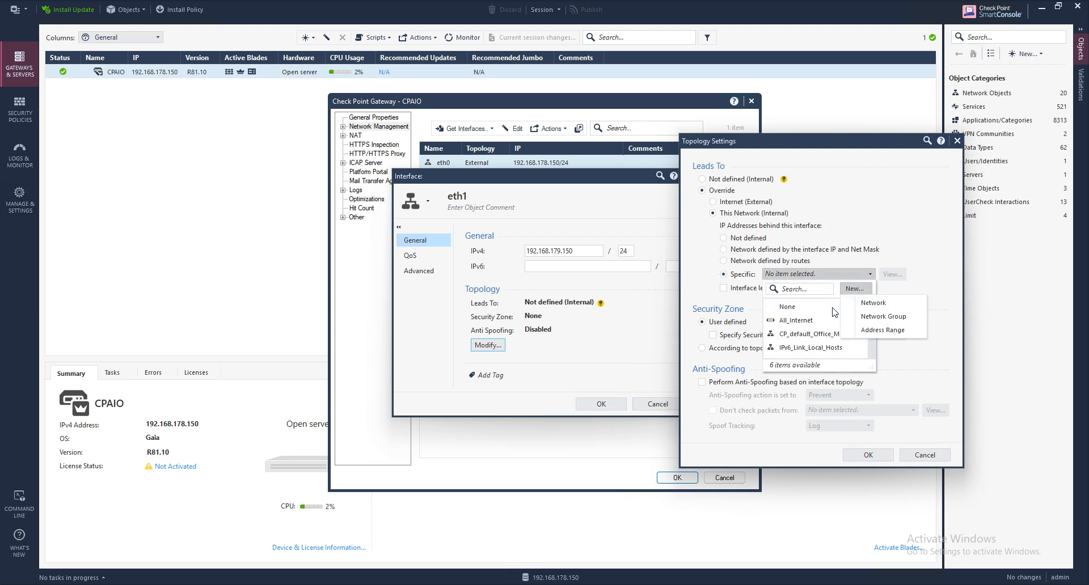
# - Create a network group named eth1-AntiSpoof and start adding a new network member
pyautogui.click(884, 318)
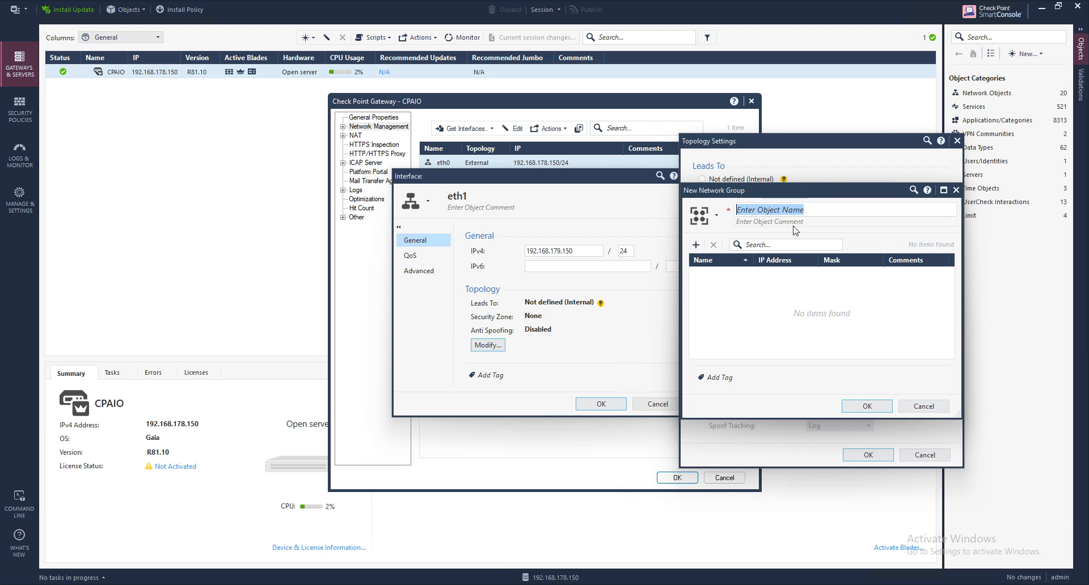
pyautogui.write('e')
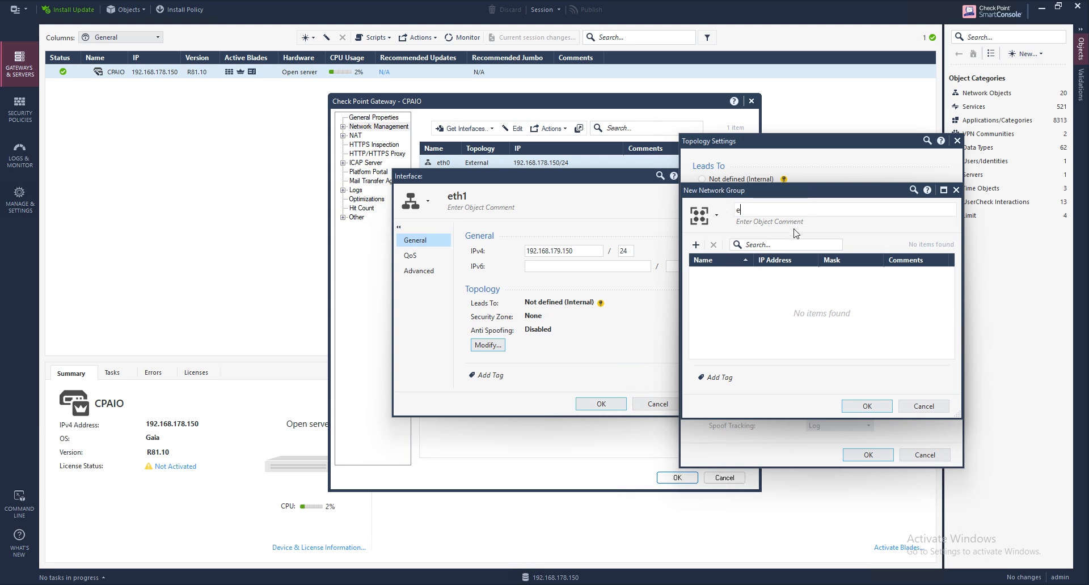
pyautogui.write('th1-AntiSpoof')
pyautogui.click(694, 247)
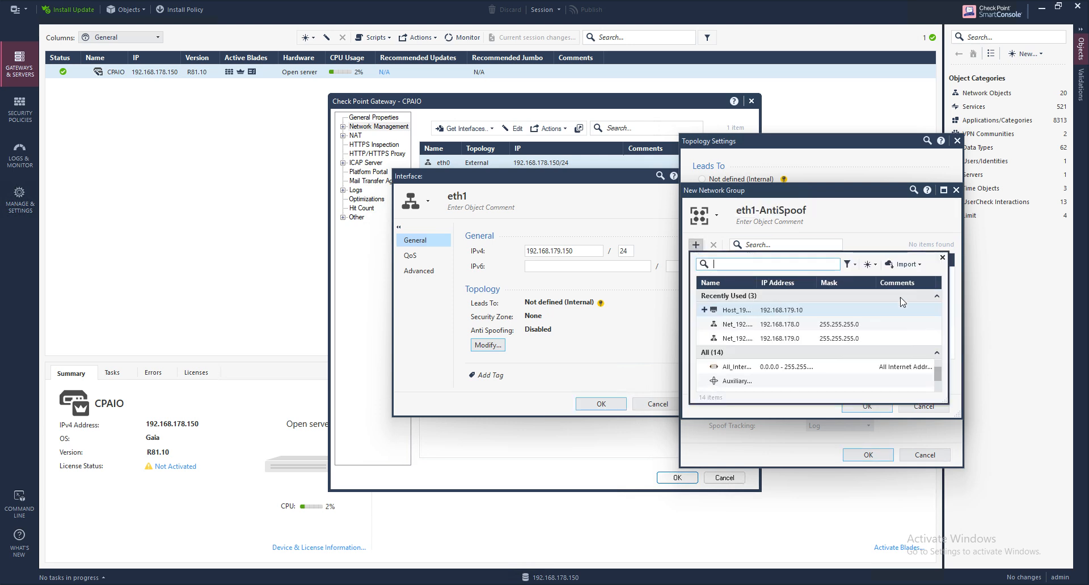
pyautogui.click(867, 265)
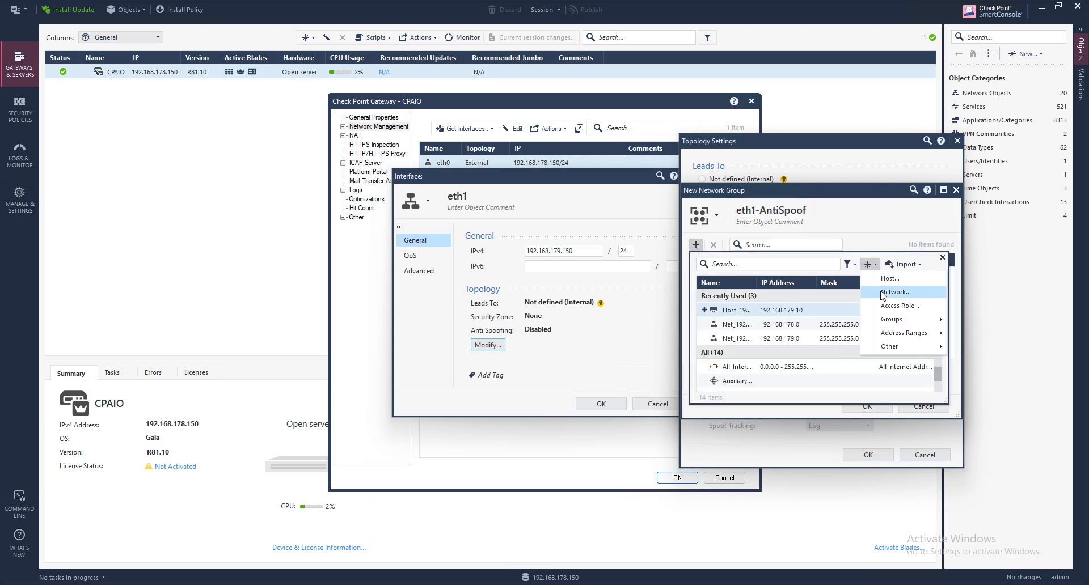
pyautogui.click(876, 288)
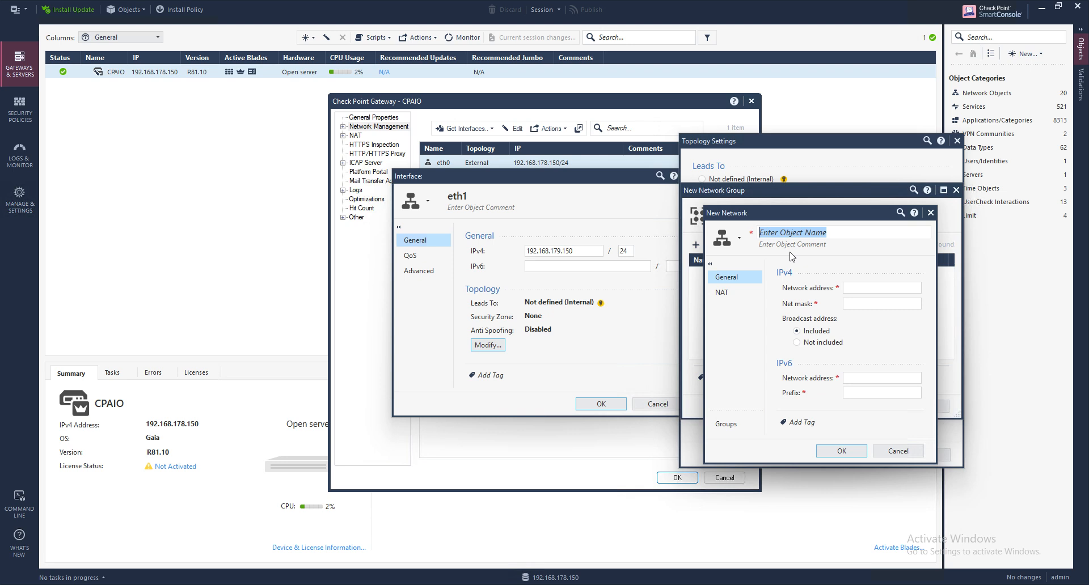
# - Define member network Net-192.168.180.0 with mask 255.255.255.0 and save it into the group
pyautogui.write('Net')
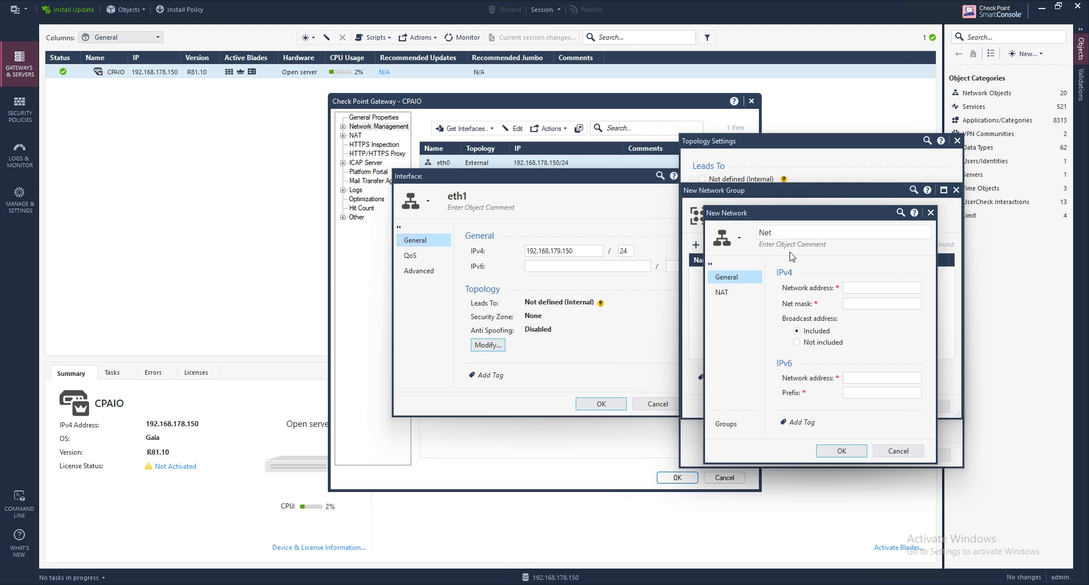
pyautogui.write('-192.168.180.0')
pyautogui.press('Tab')
pyautogui.click(850, 288)
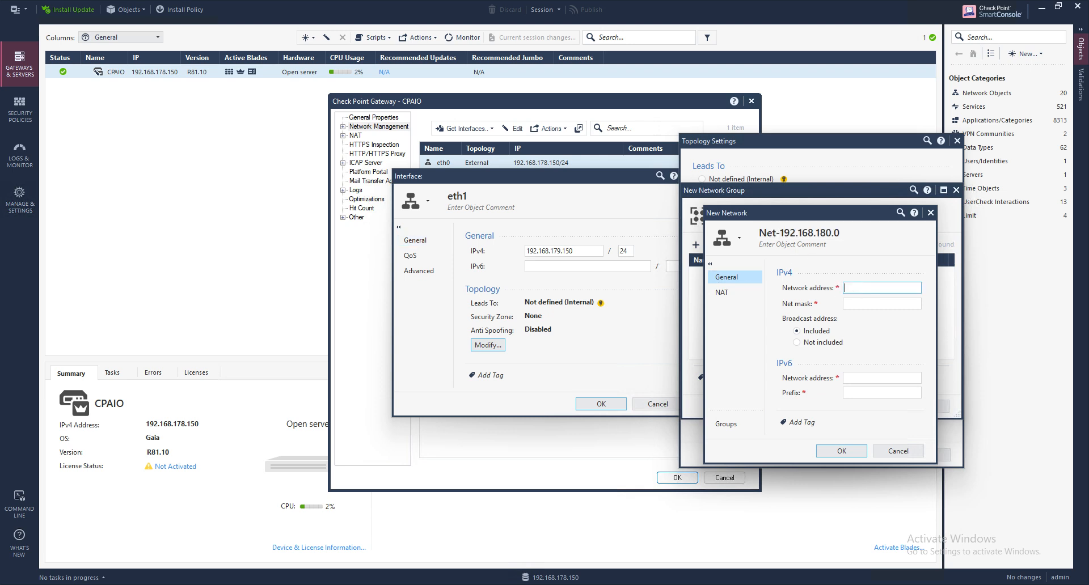
pyautogui.write('192.168.180.0')
pyautogui.press('Tab')
pyautogui.write('255.255.255')
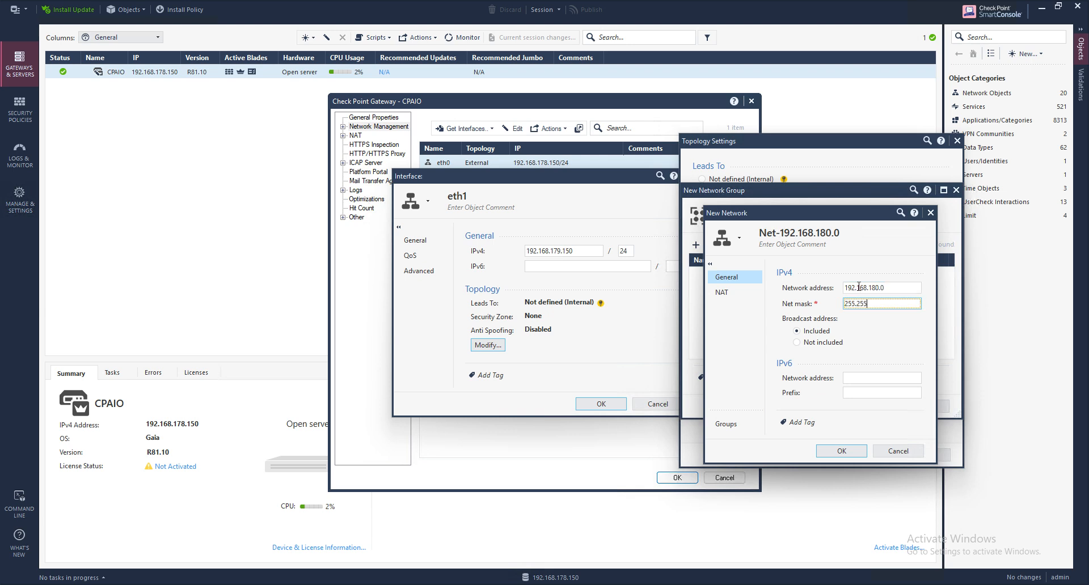
pyautogui.click(856, 452)
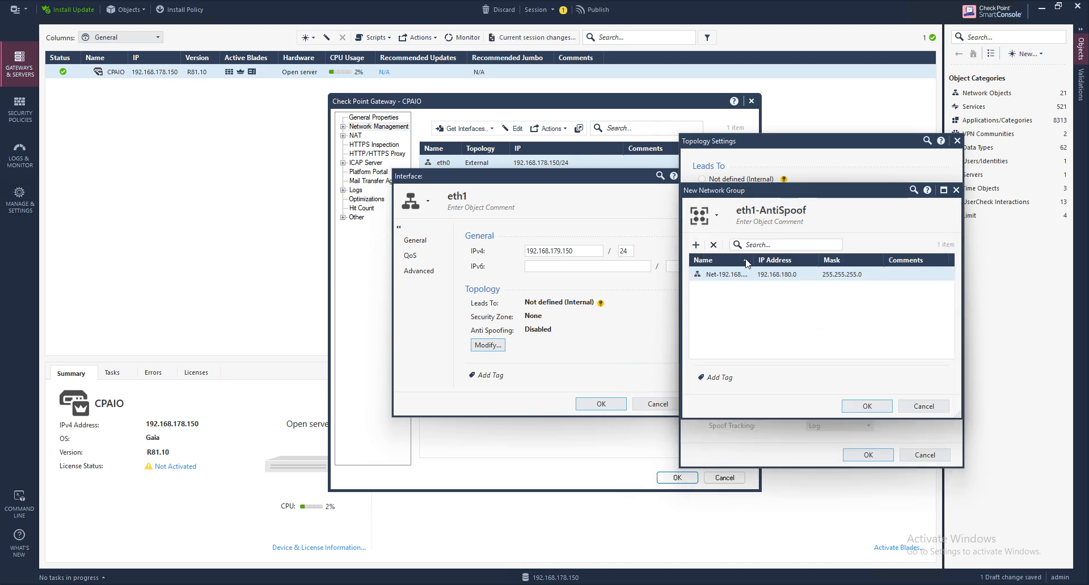
# - Define another new network Net-192.168.179.0 with mask 255.255.255.0 for the group
pyautogui.moveTo(753, 260); pyautogui.dragTo(772, 253)
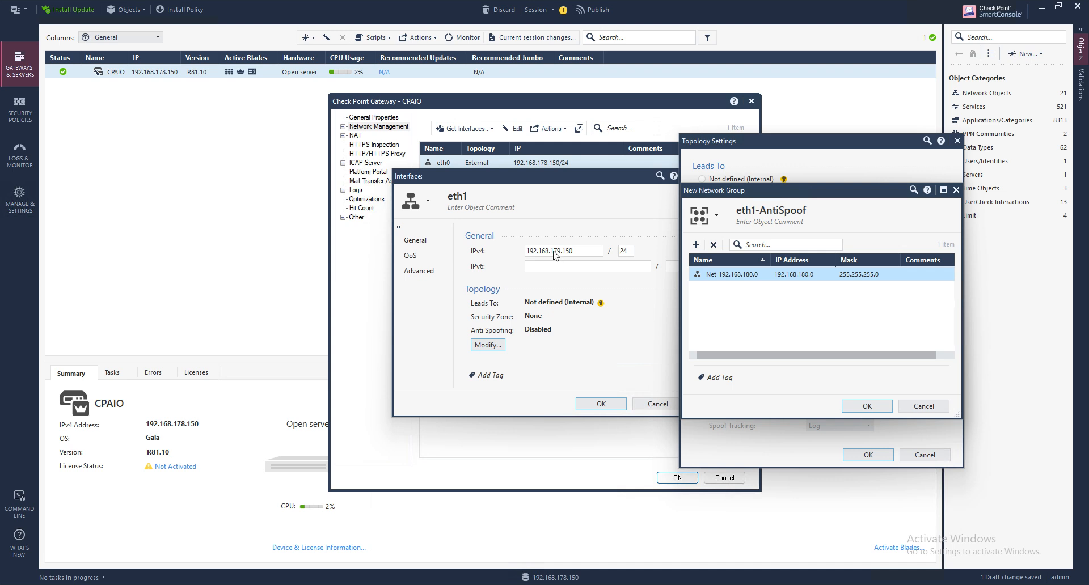
pyautogui.click(695, 244)
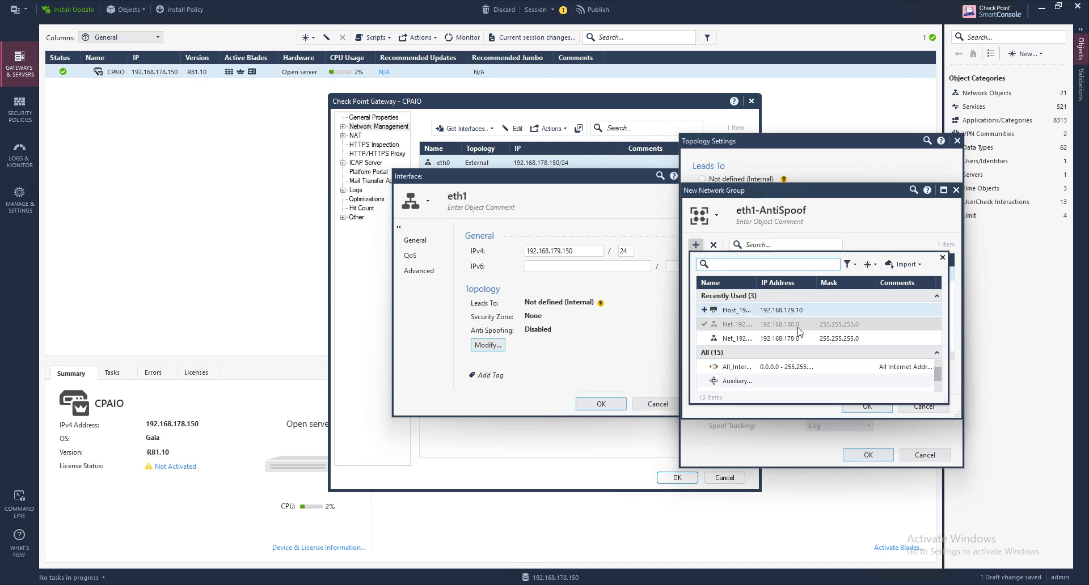
pyautogui.click(869, 264)
pyautogui.click(886, 289)
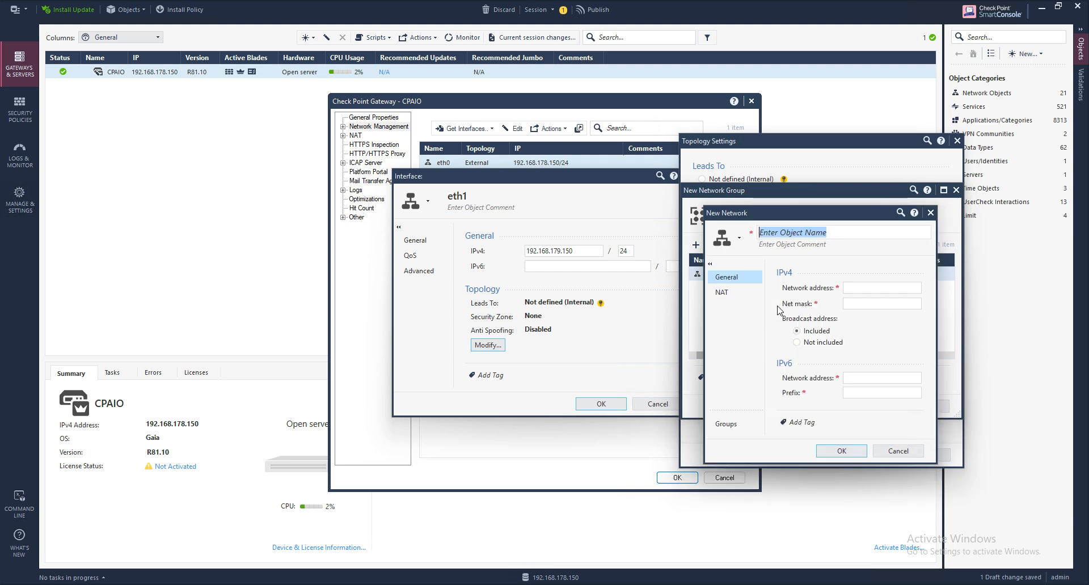
pyautogui.write('Net-')
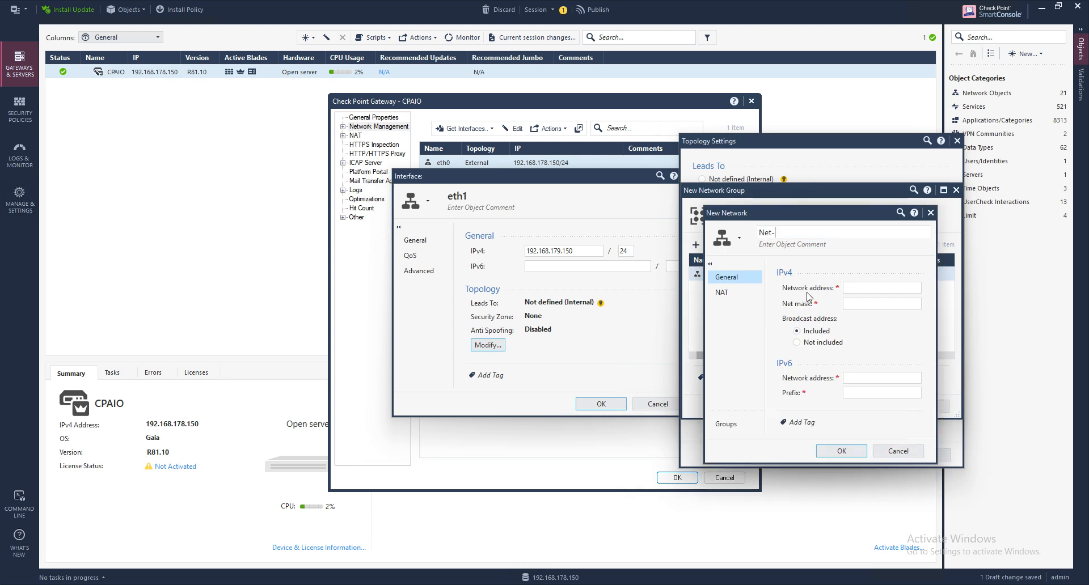
pyautogui.write('192.168.179.0')
pyautogui.press('Tab')
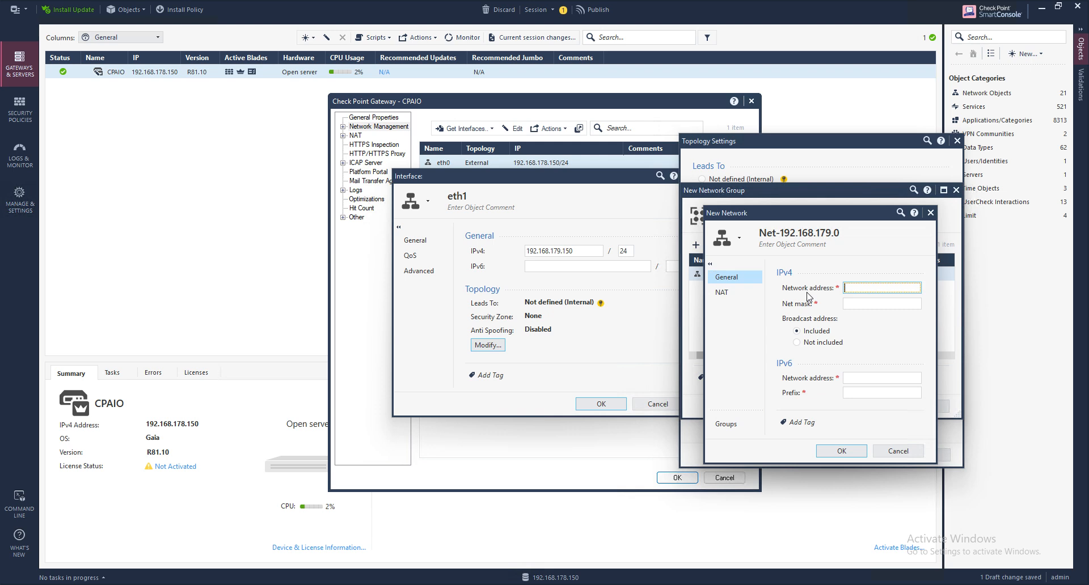
pyautogui.write('192.168.179.0')
pyautogui.press('Tab')
pyautogui.write('2')
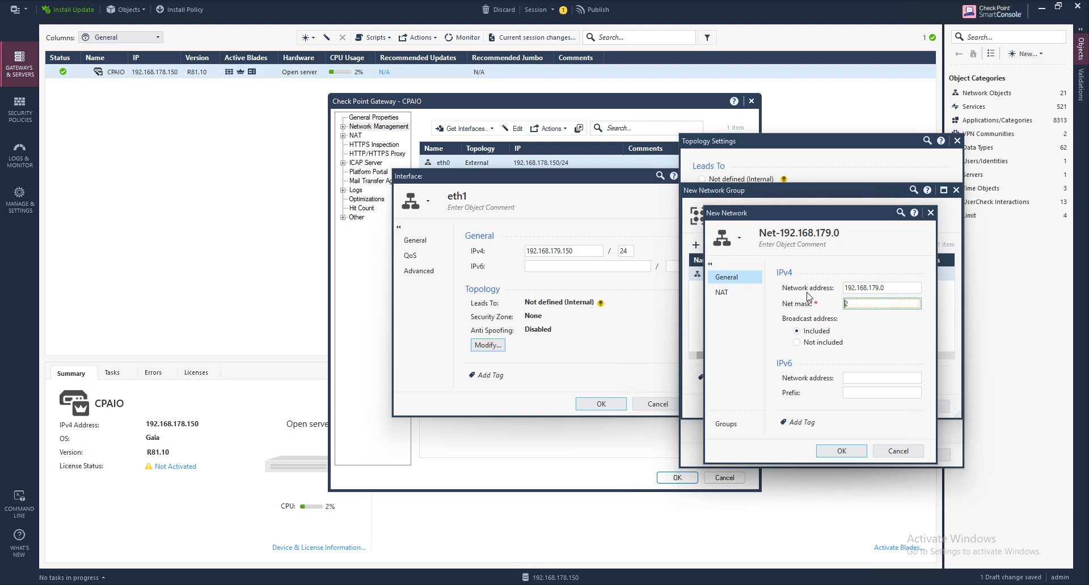
pyautogui.write('55.255.255.0')
pyautogui.click(844, 449)
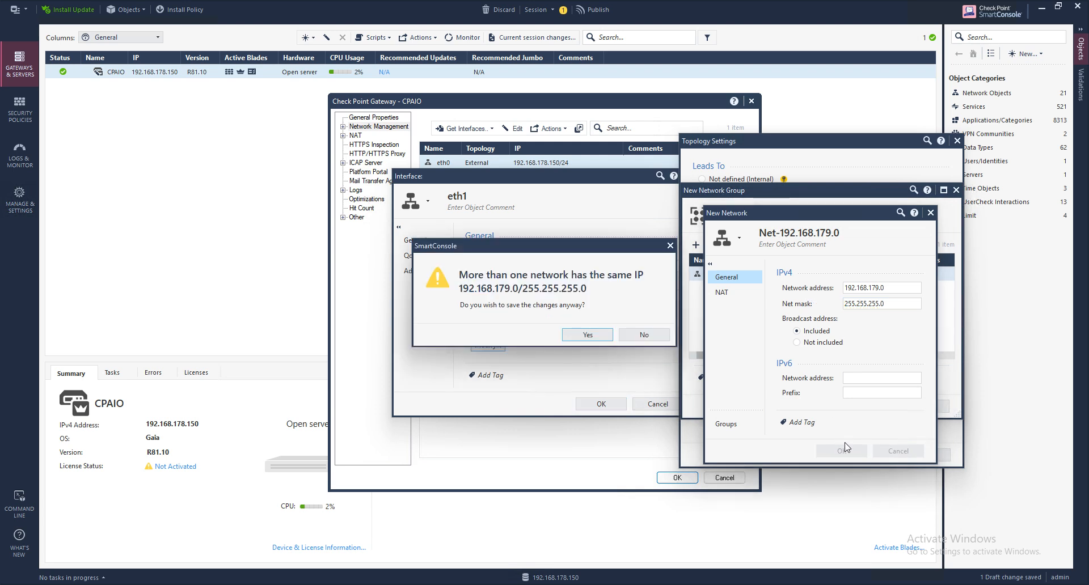
# - Discard the duplicate 192.168.179.0 network and add an existing object instead
pyautogui.click(643, 335)
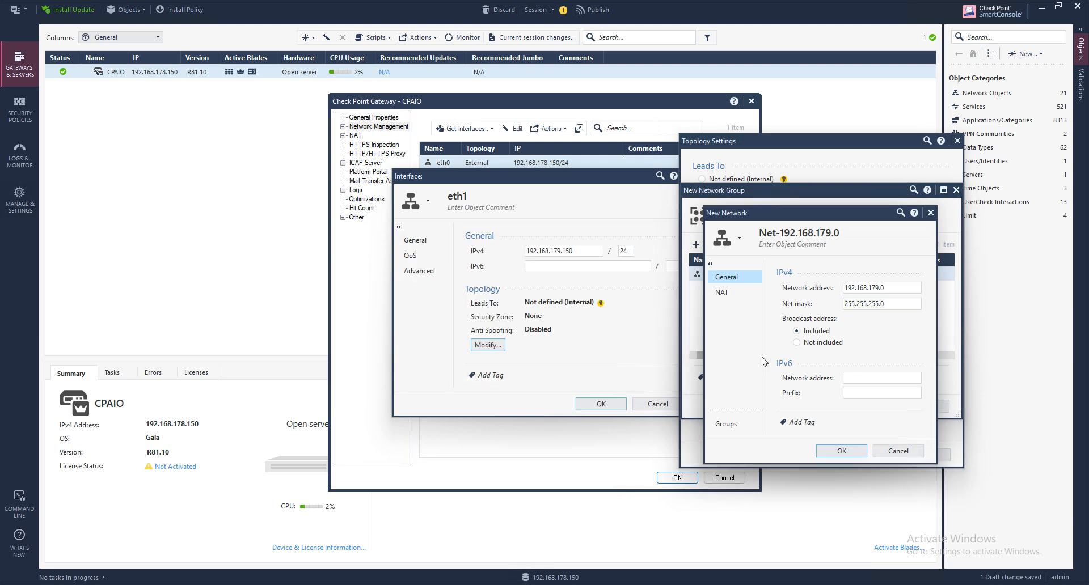
pyautogui.click(894, 454)
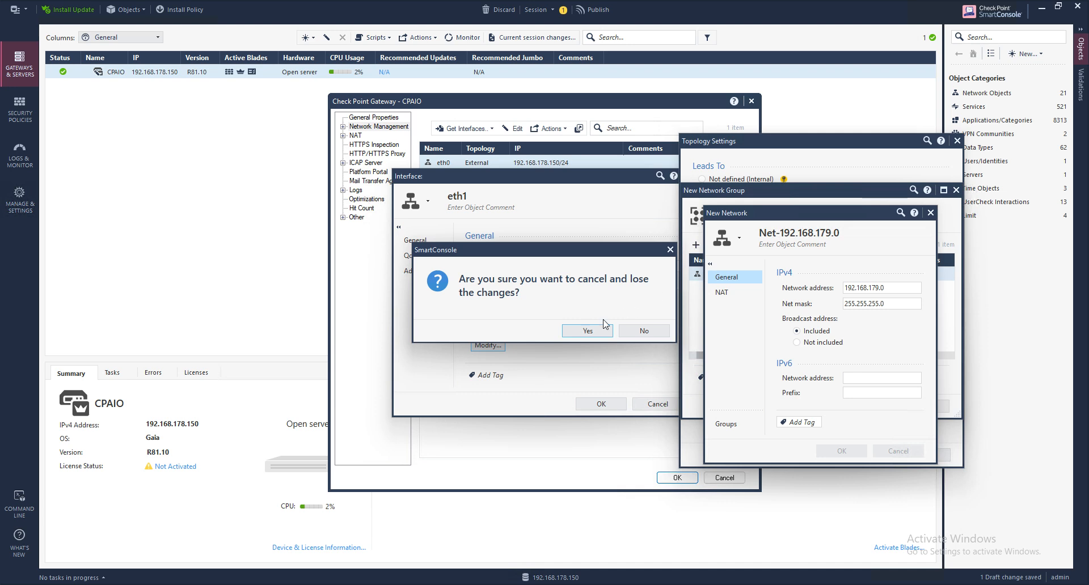
pyautogui.click(588, 328)
pyautogui.click(695, 245)
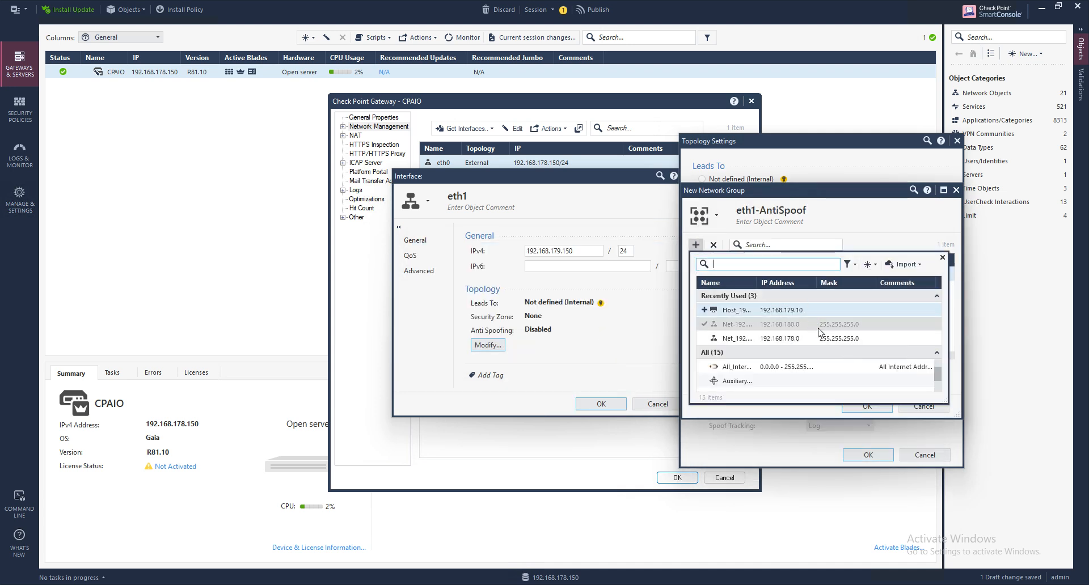
# - Add existing network Net_192.168.179.0 and rename Net-192.168.180.0 to Net_192.168.180.0
pyautogui.write('192')
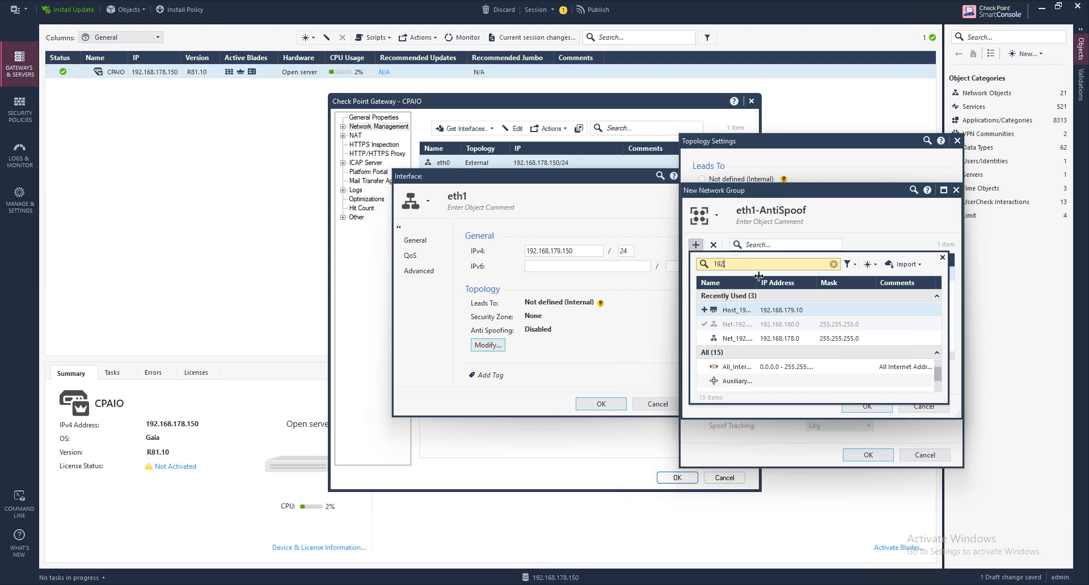
pyautogui.write('.168.179')
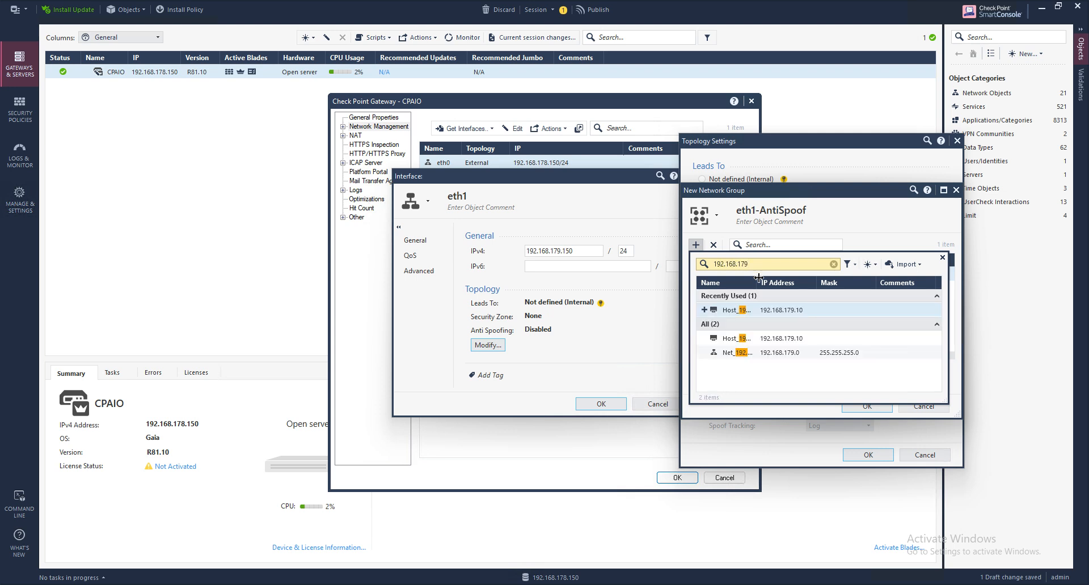
pyautogui.click(796, 354)
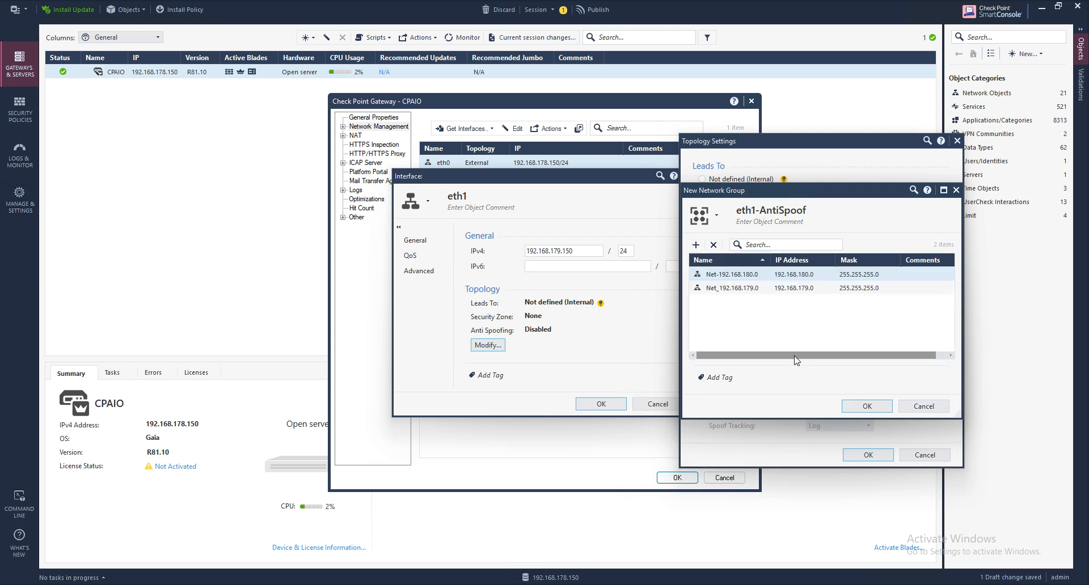
pyautogui.doubleClick(776, 275)
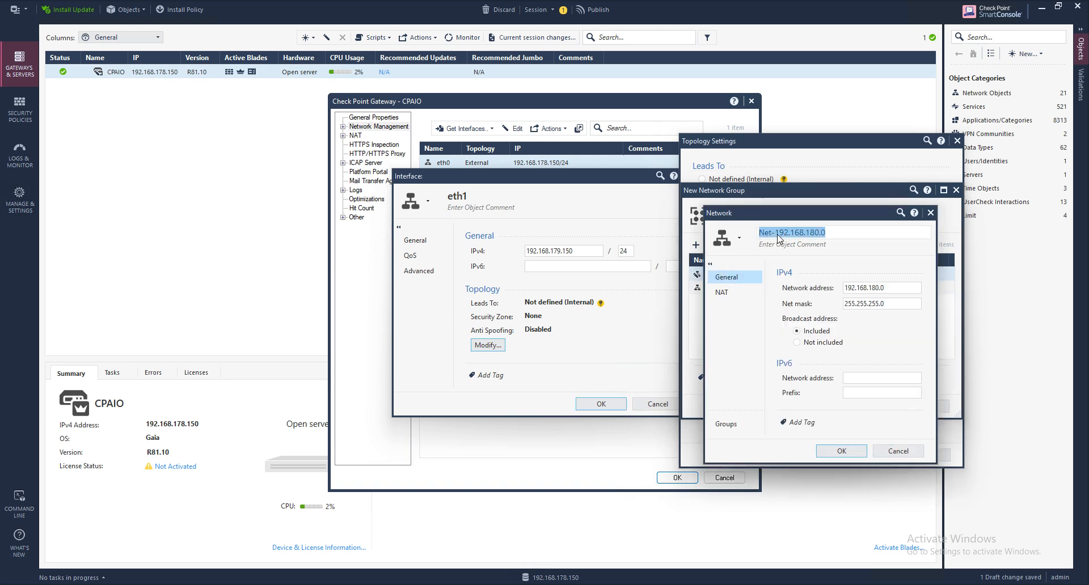
pyautogui.click(775, 233)
pyautogui.press('BackSpace')
pyautogui.write('_')
pyautogui.click(841, 450)
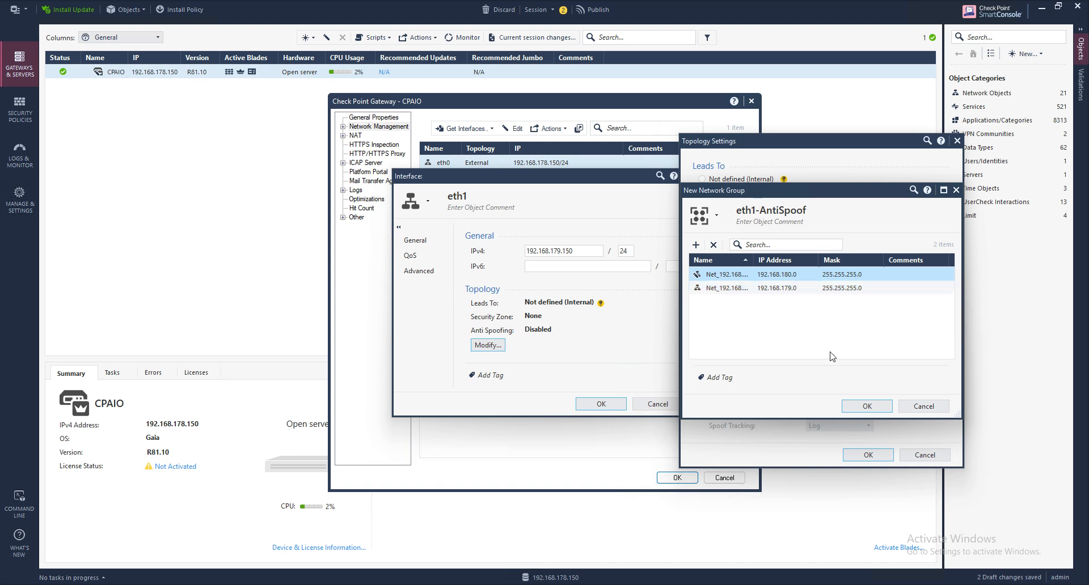
pyautogui.click(787, 289)
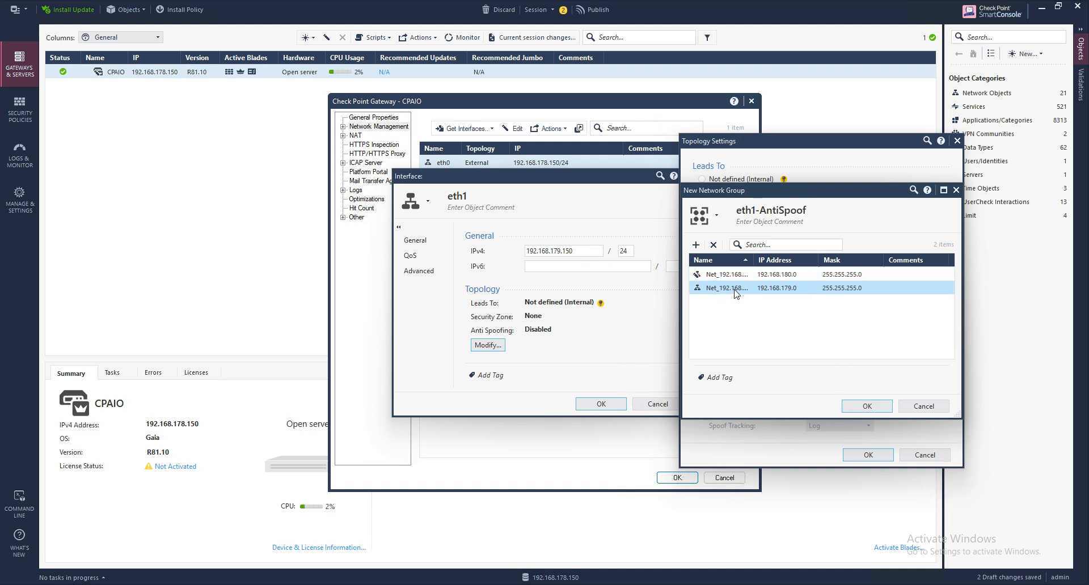
pyautogui.moveTo(754, 261); pyautogui.dragTo(810, 261)
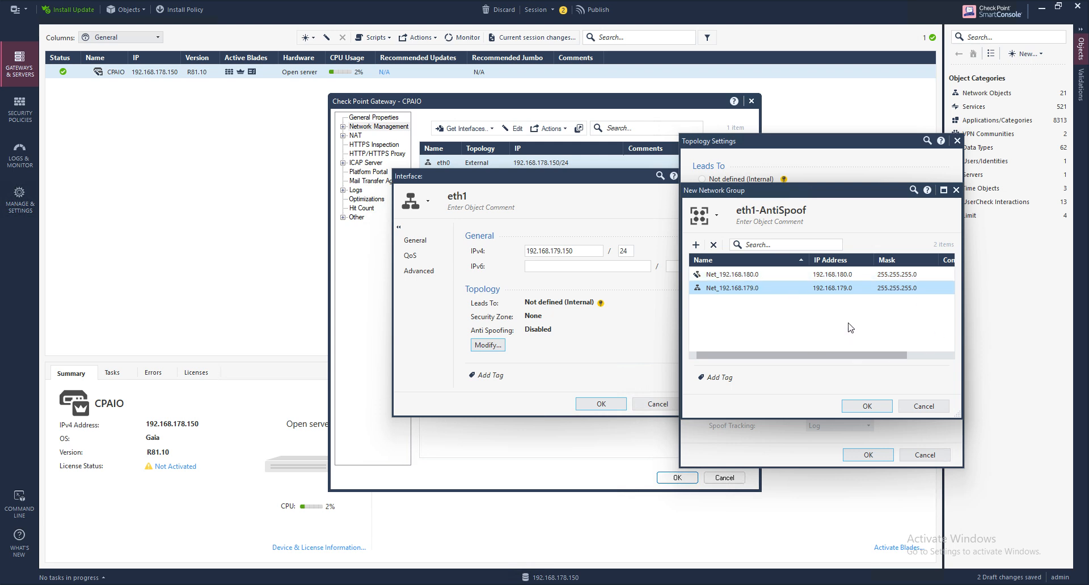
# - Save the eth1-AntiSpoof group, enable topology-based anti-spoofing, and choose Network defined by routes
pyautogui.click(866, 406)
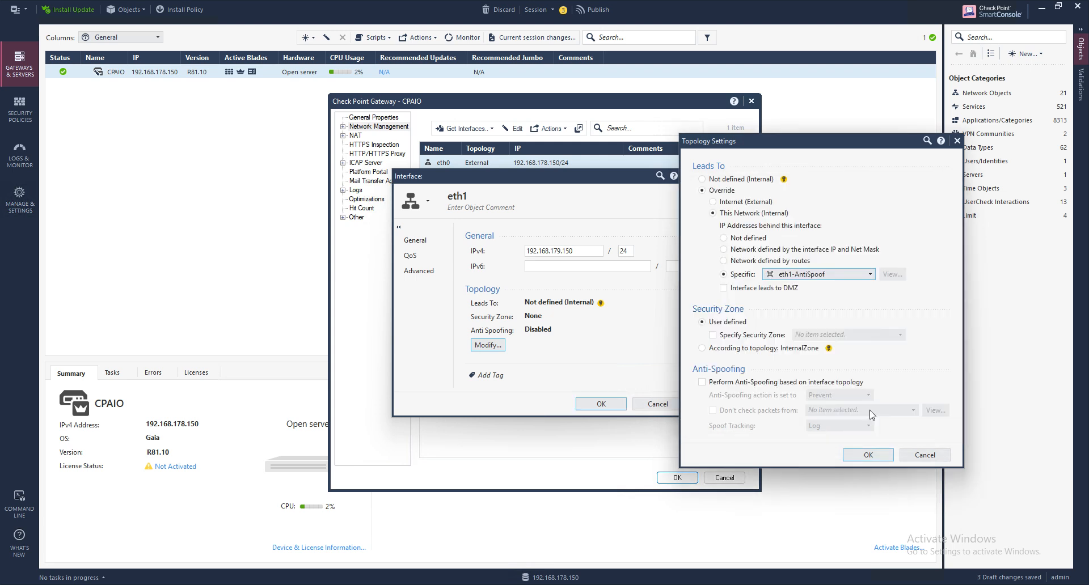
pyautogui.click(740, 381)
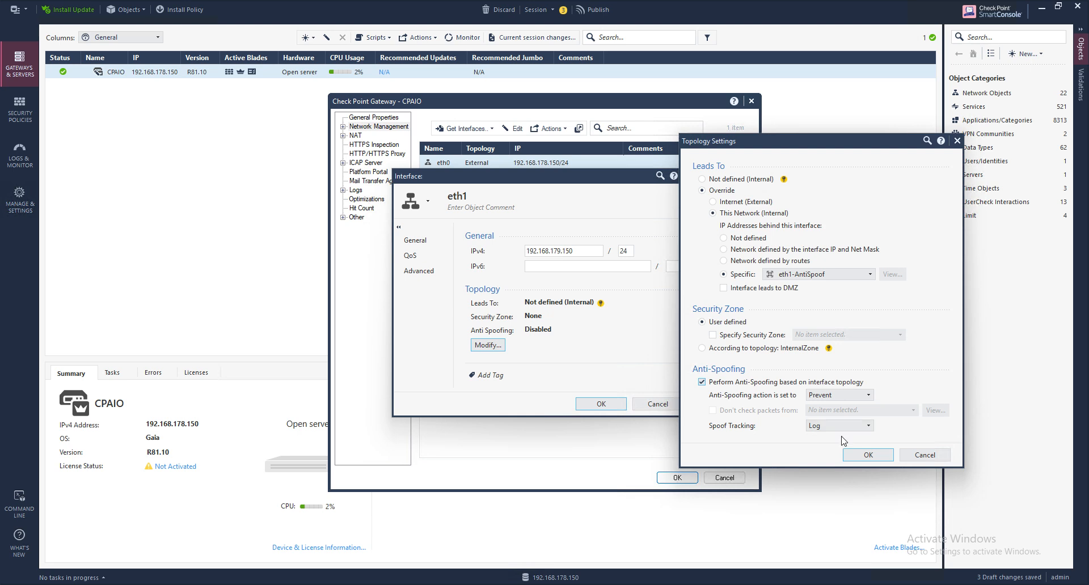
pyautogui.moveTo(807, 283)
pyautogui.click(796, 264)
# - Keep eth1's anti-spoofing action at Prevent after trying Detect, and apply the topology settings
pyautogui.click(866, 396)
pyautogui.click(828, 418)
pyautogui.click(838, 395)
pyautogui.click(838, 407)
pyautogui.click(869, 455)
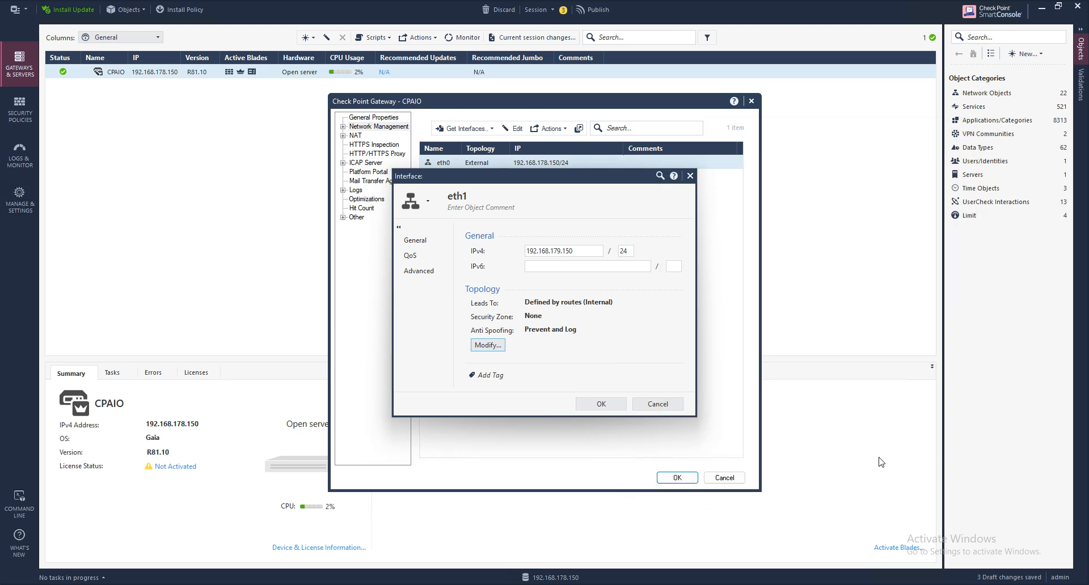
# - Save eth1, then delete it so CPAIO keeps only eth0 at 192.168.178.150/24, and close the gateway
pyautogui.click(601, 404)
pyautogui.click(584, 179)
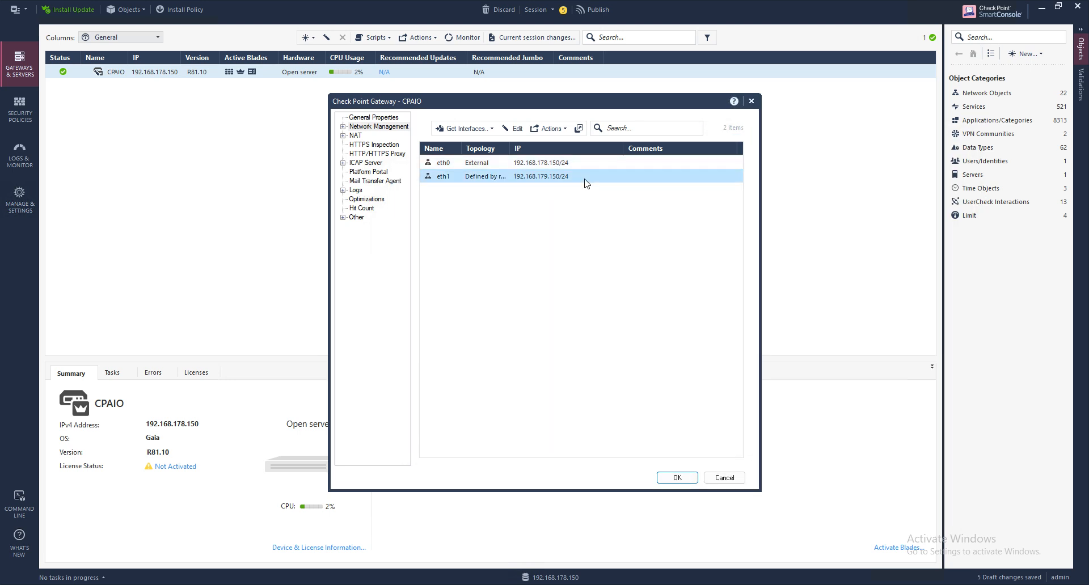
pyautogui.moveTo(508, 143); pyautogui.dragTo(575, 145)
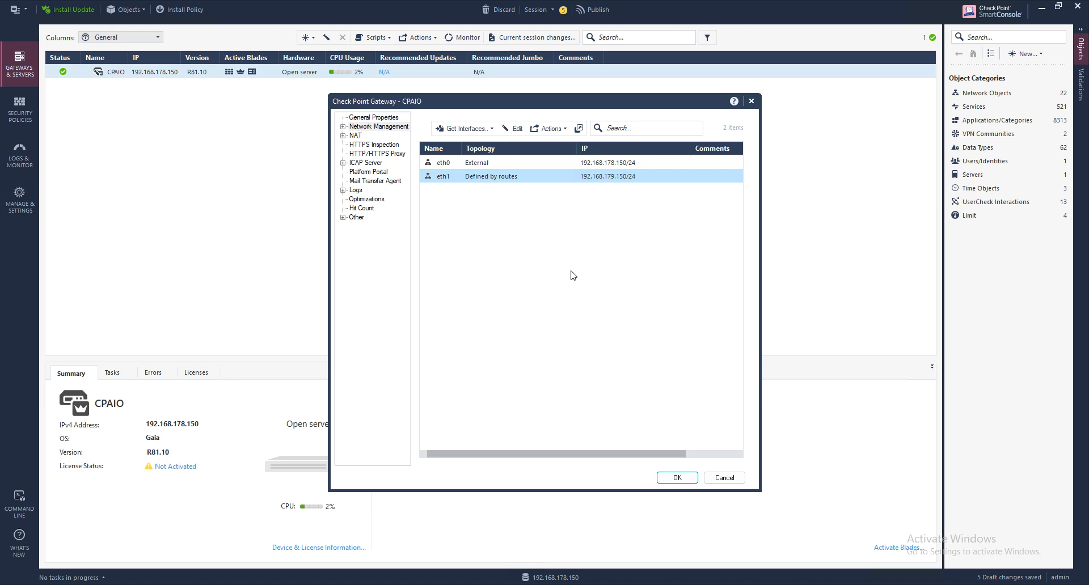
pyautogui.click(547, 130)
pyautogui.click(588, 156)
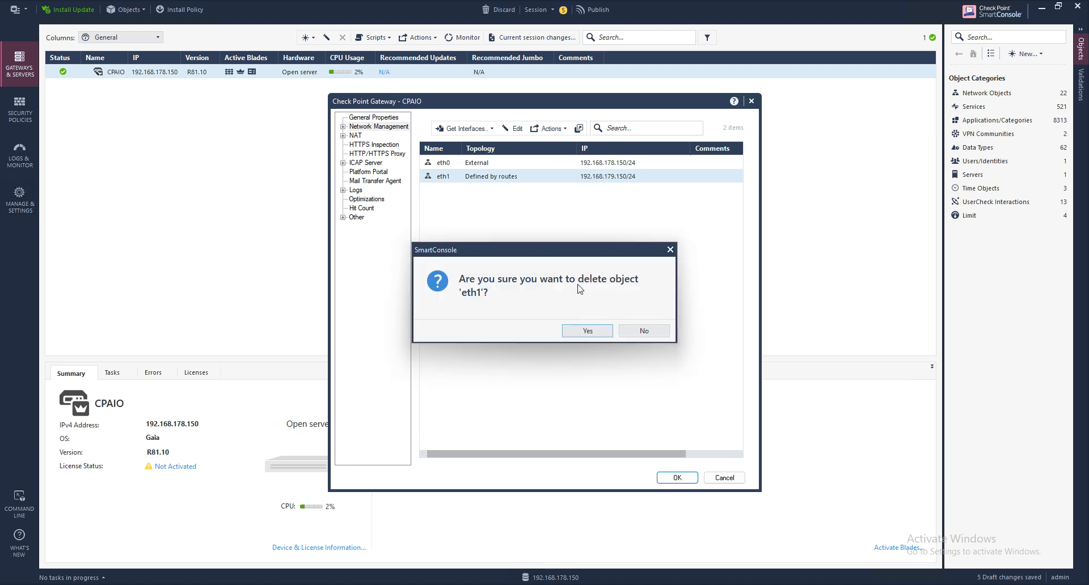
pyautogui.click(603, 334)
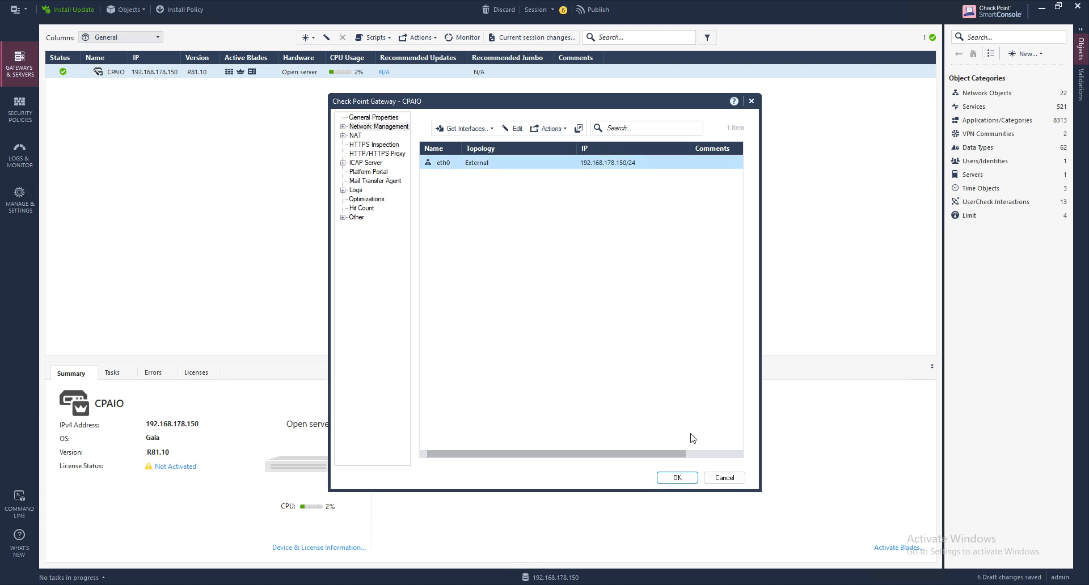
pyautogui.click(682, 481)
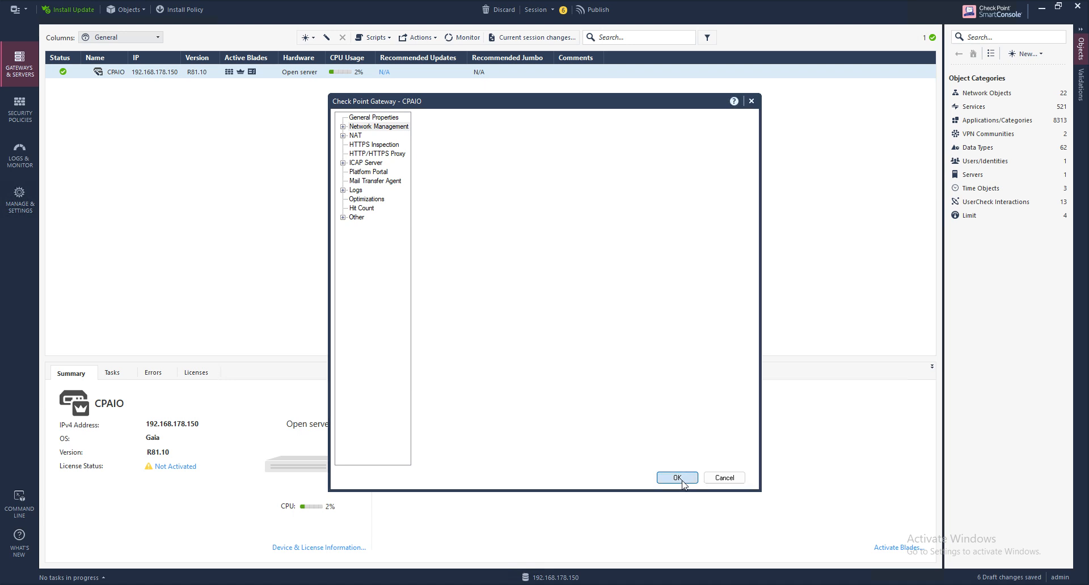
pyautogui.moveTo(621, 584)
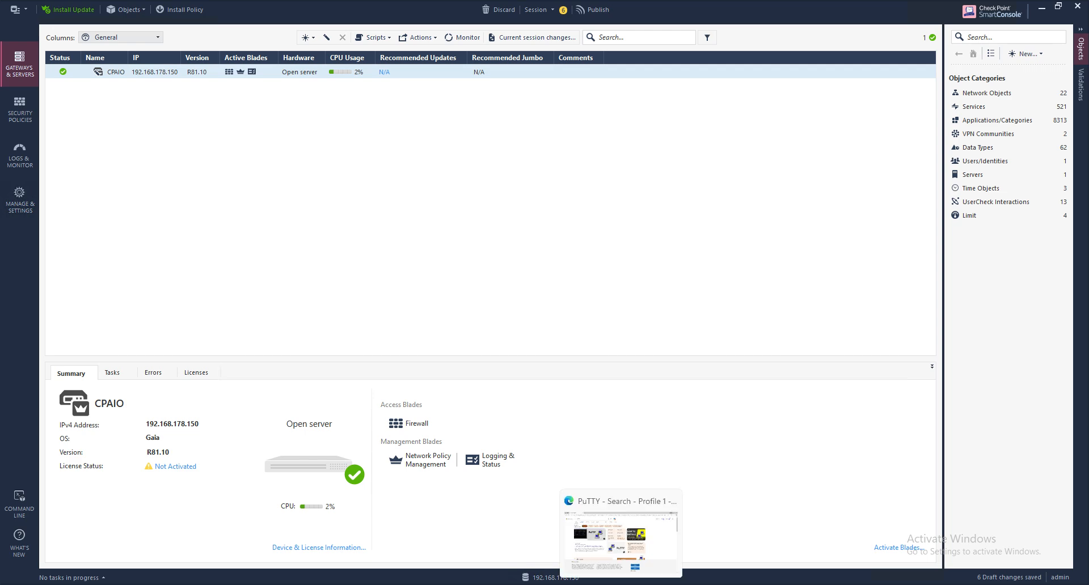
pyautogui.click(631, 545)
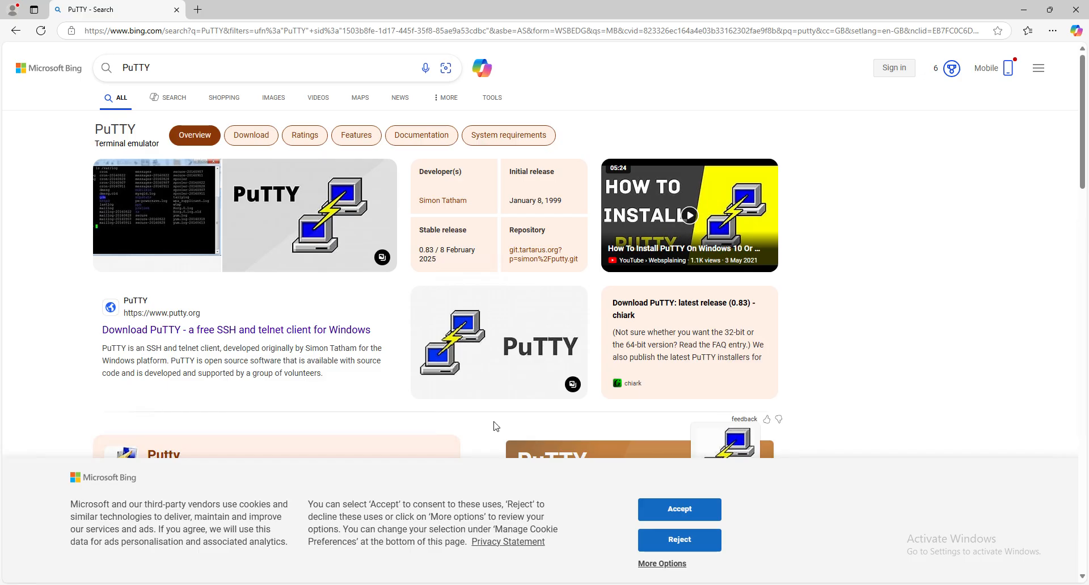
pyautogui.click(198, 9)
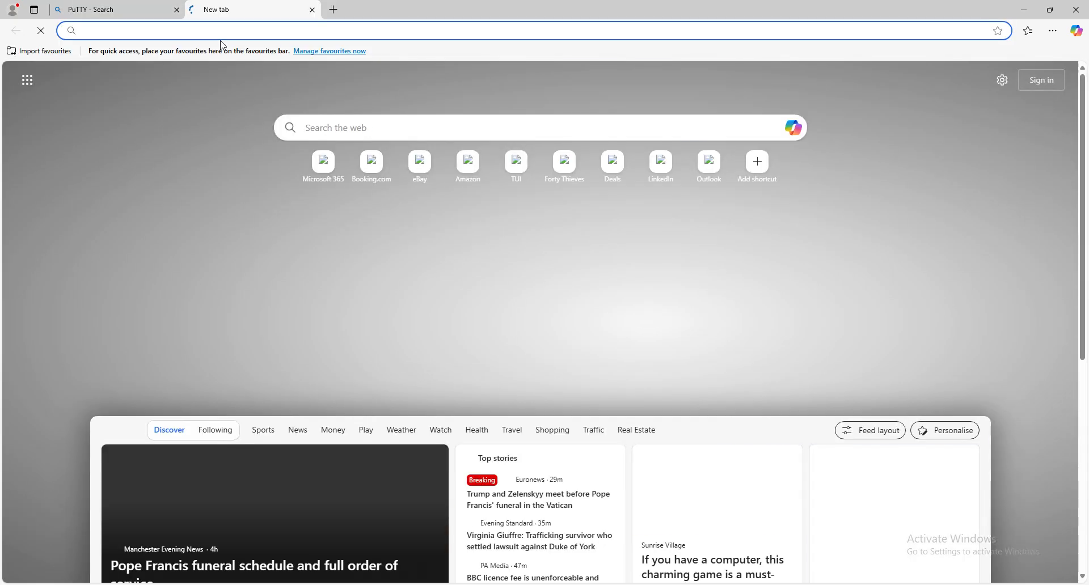
pyautogui.write('https://')
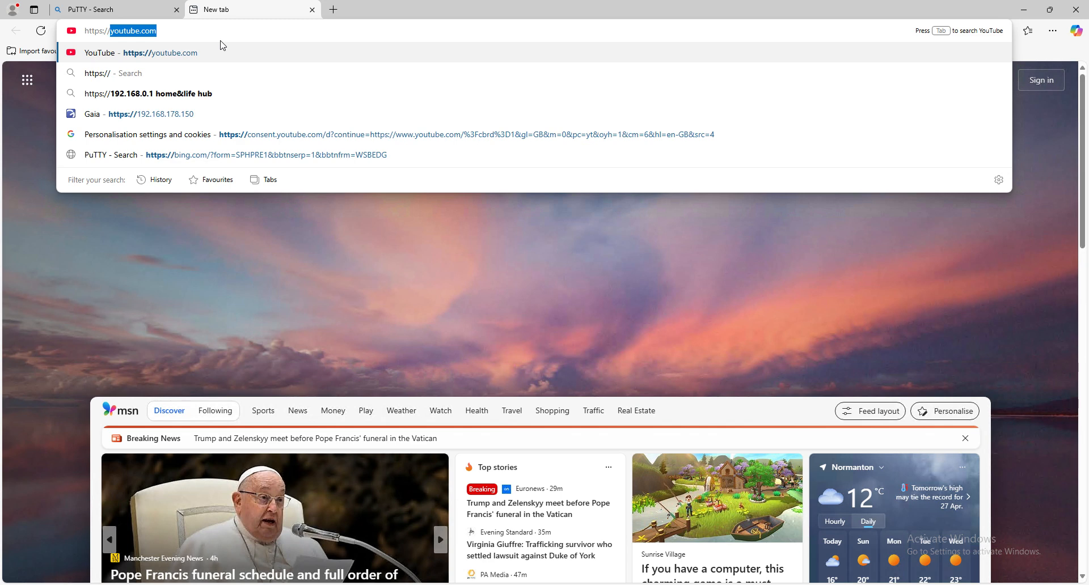
pyautogui.write('192.168.')
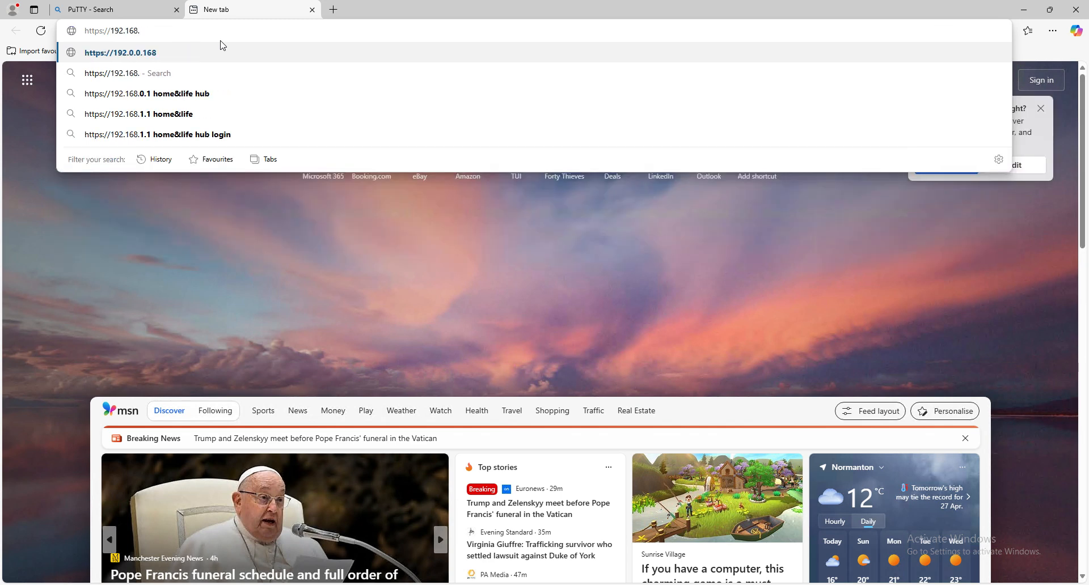
pyautogui.write('178.150')
pyautogui.press('Return')
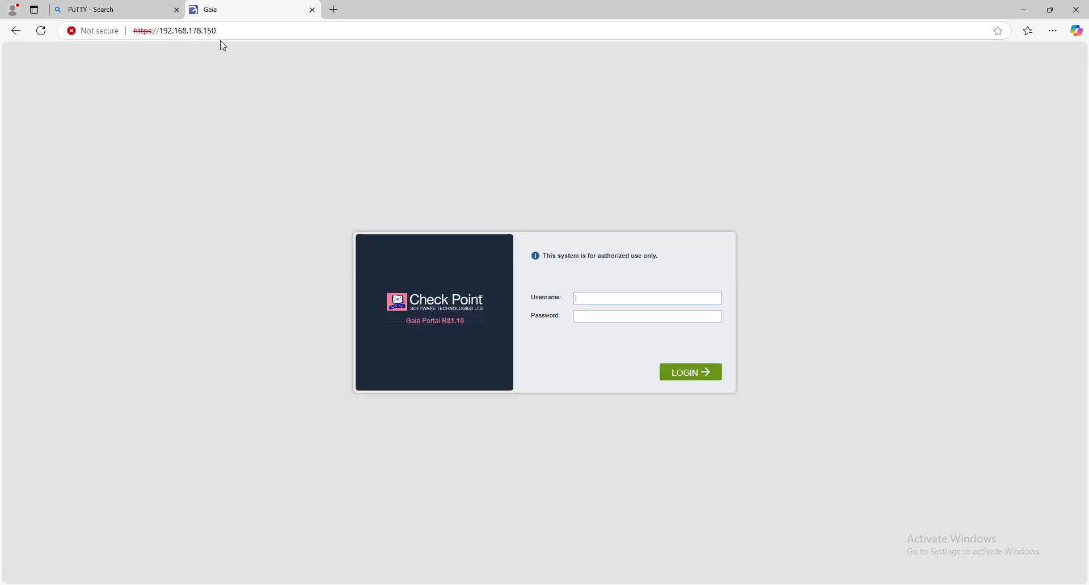
# - Sign in to Gaia Portal with the admin username and password, declining to save the password
pyautogui.click(600, 301)
pyautogui.write('adminb')
pyautogui.press('Tab')
pyautogui.press('Tab')
pyautogui.write('•••••••••')
pyautogui.press('Return')
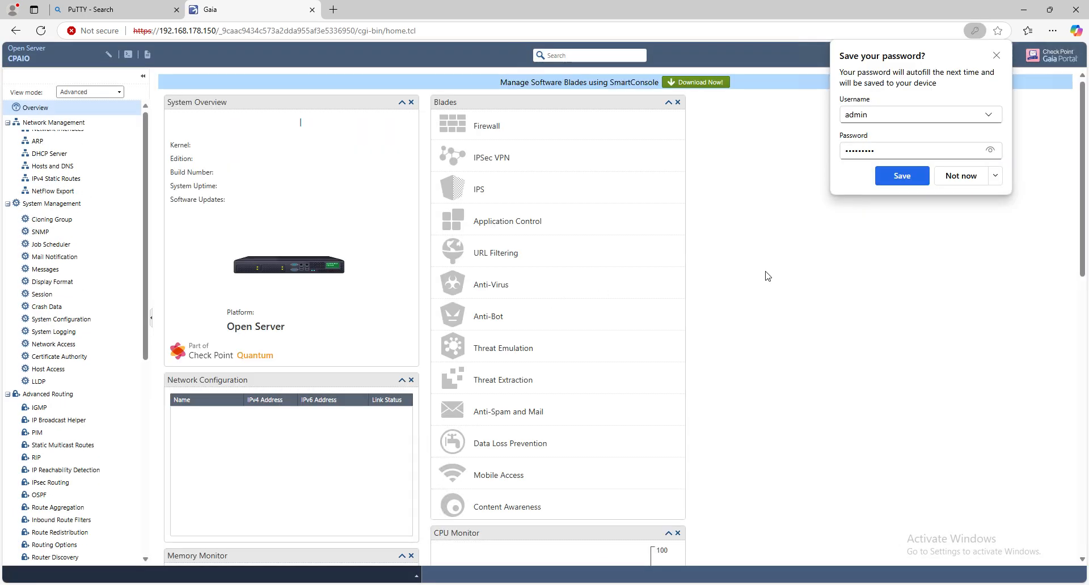
pyautogui.click(961, 176)
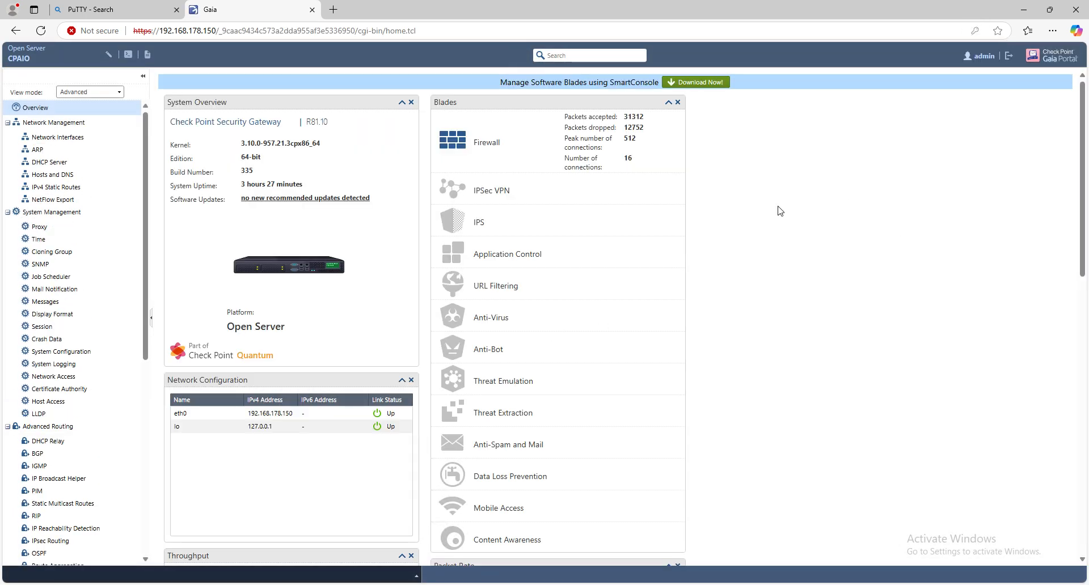
# - View Network Interfaces (only eth0 and lo) and its Add options, then return to SmartConsole
pyautogui.click(73, 138)
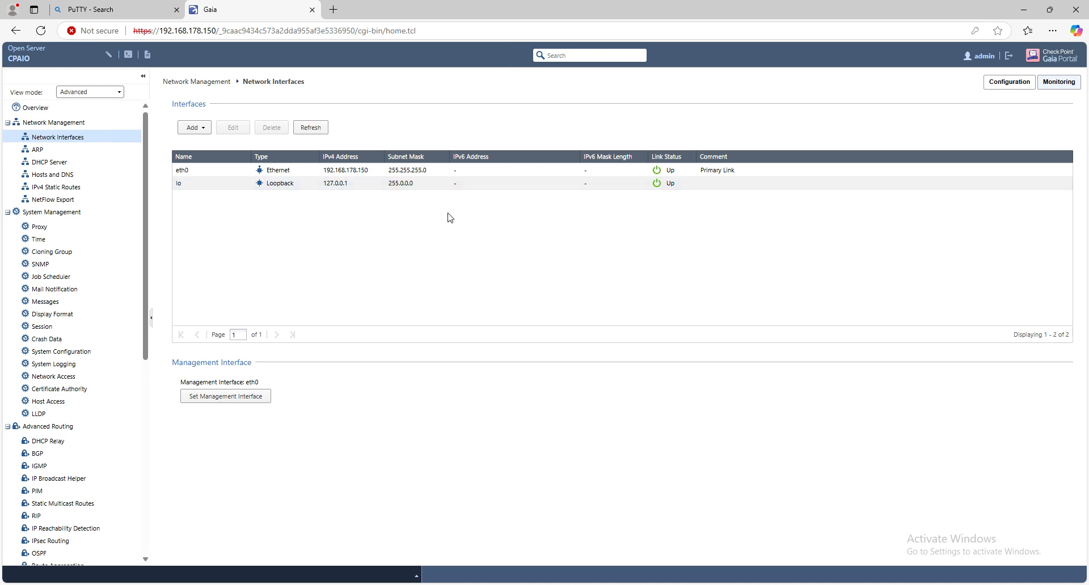
pyautogui.click(195, 128)
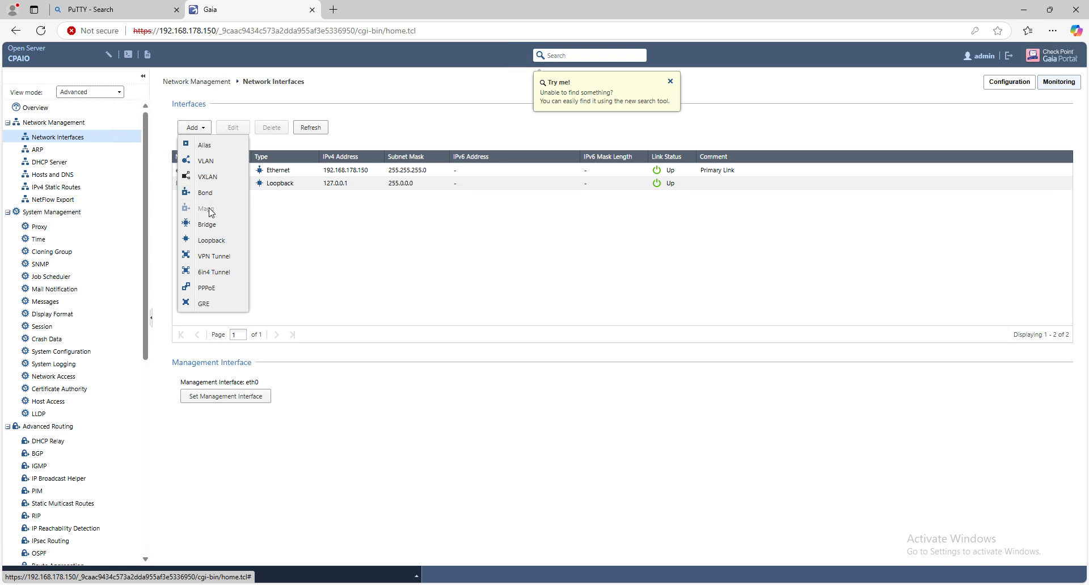
pyautogui.click(327, 253)
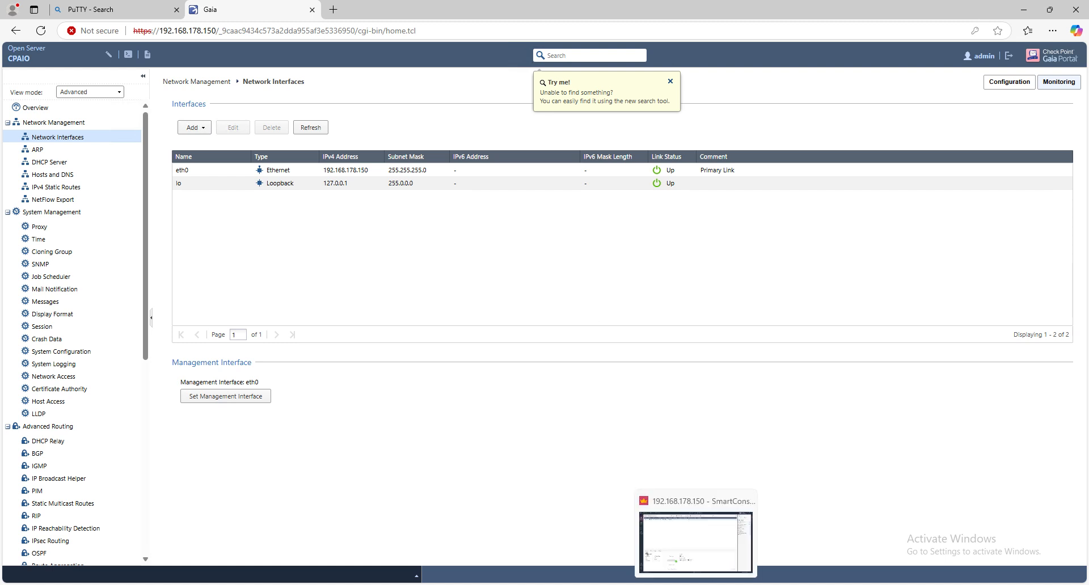
pyautogui.click(696, 584)
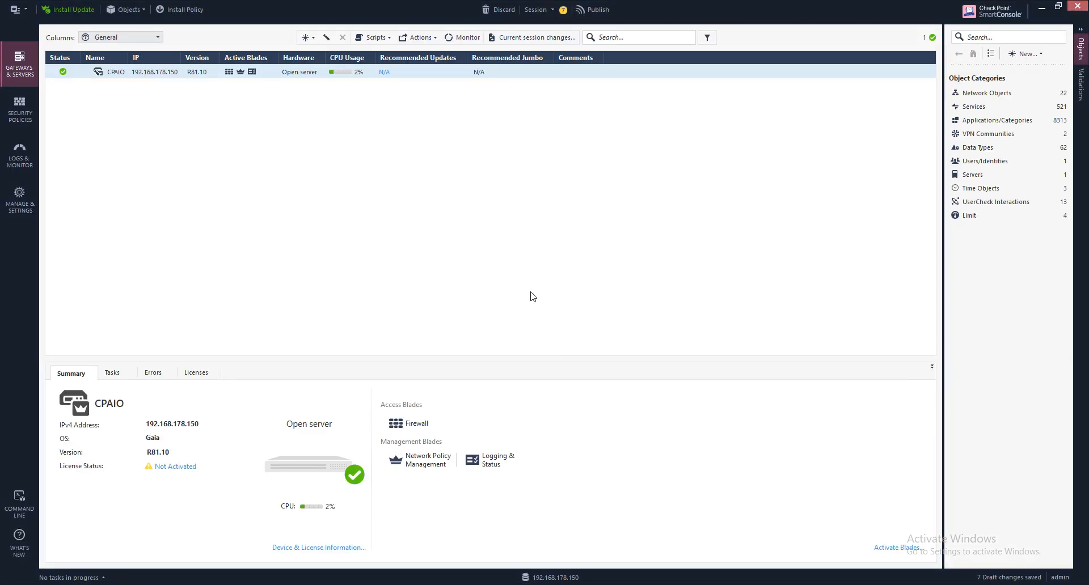